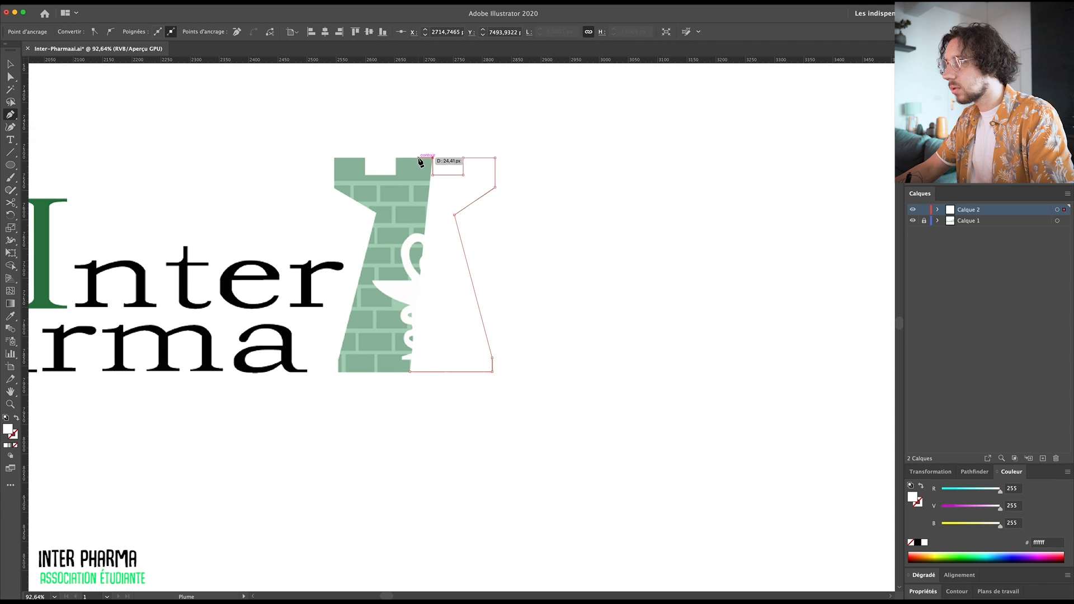
Close the outline of the tower's right half and fill it with the green sampled from the wordmark's letter P
left_click(411, 158)
key("v")
scroll(428, 261, "down", 5)
key("i")
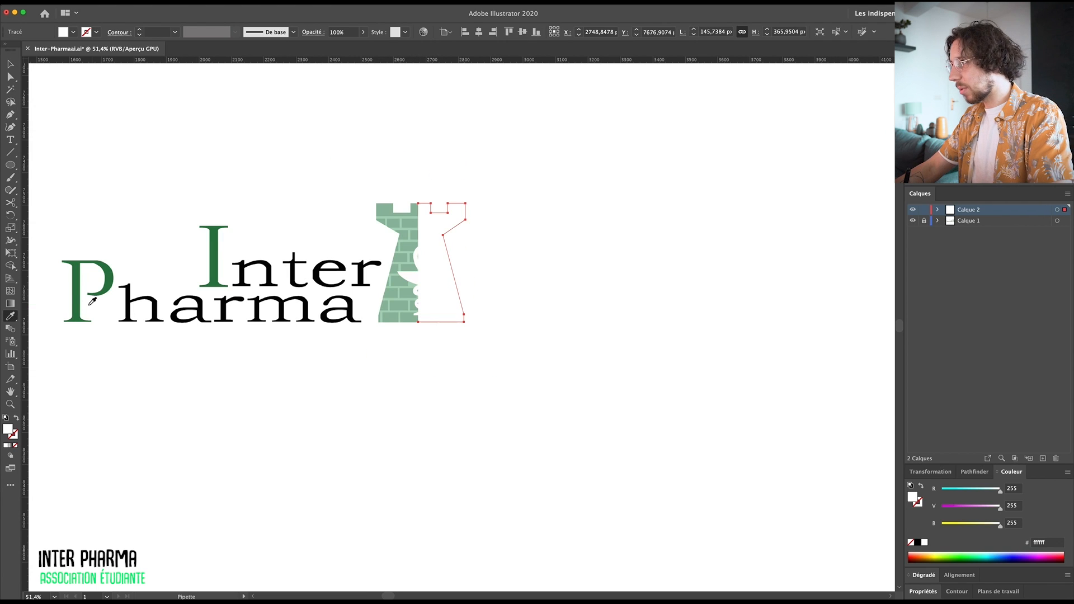
left_click(82, 291)
key("v")
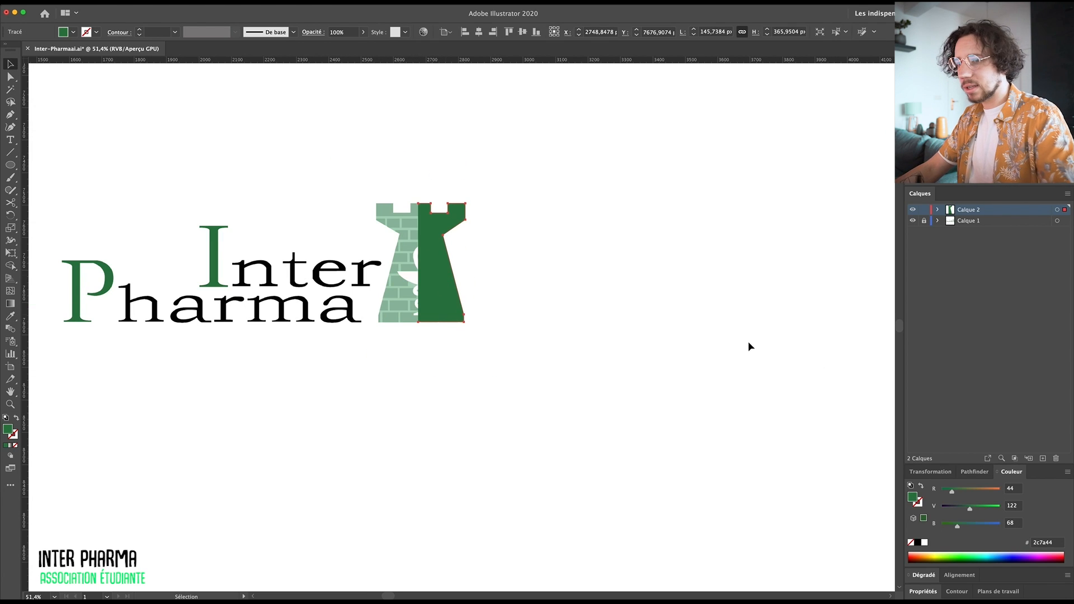
Brighten the half tower's fill to a vivid green and complete the symmetrical tower silhouette beside the original logo
left_click_drag(971, 511, 995, 509)
left_click_drag(439, 301, 378, 302)
left_click(464, 290, "alt+super")
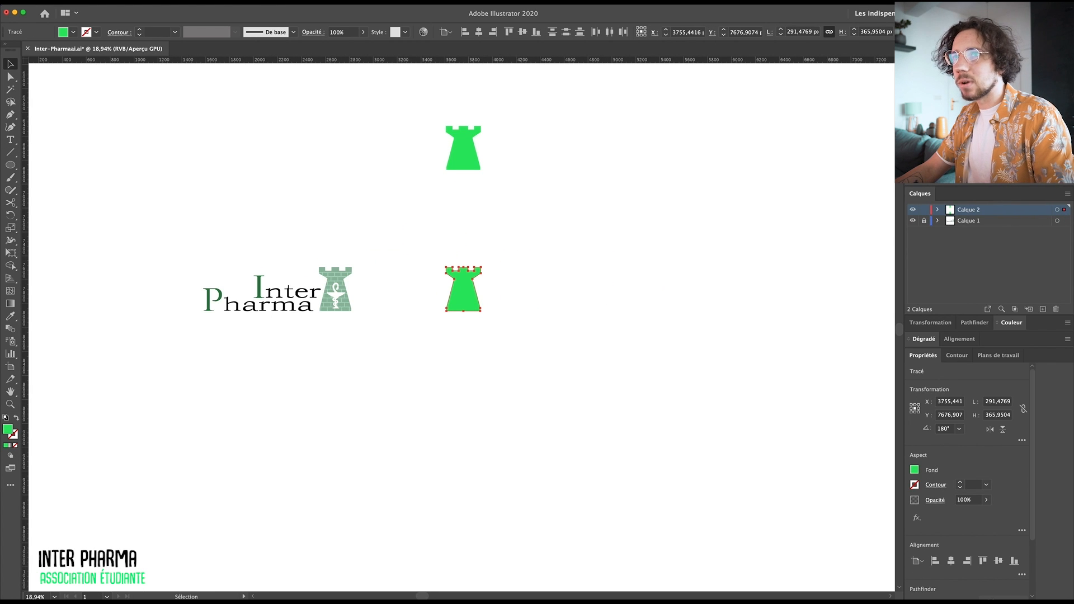
Add the two-line text "Inter Pharma" beside the lower green tower and scale it to about the tower's height
key("t")
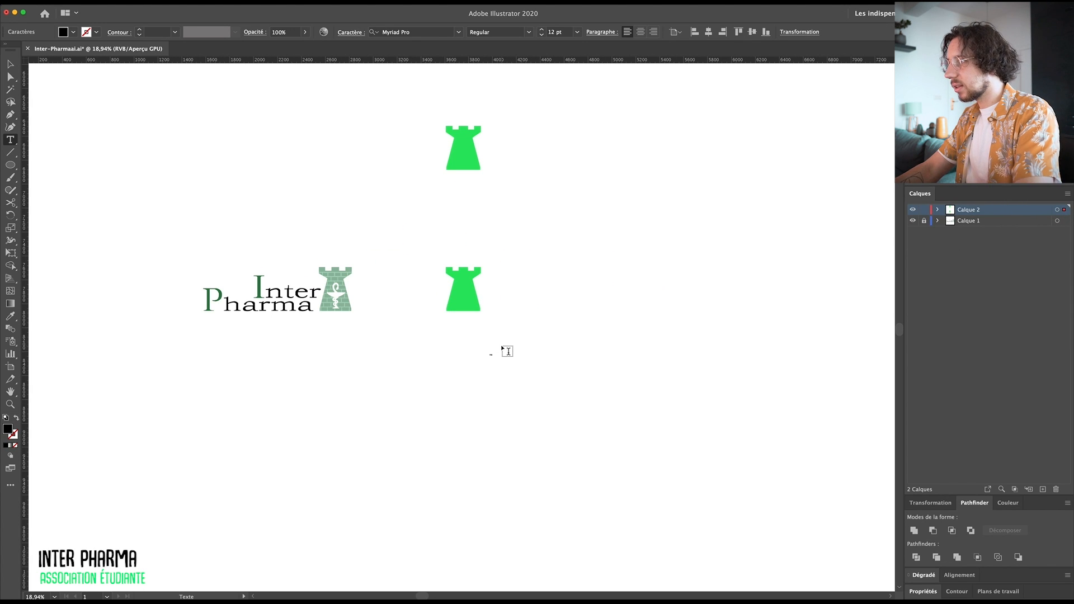
key("Escape")
key("e")
left_click_drag(498, 350, 569, 268)
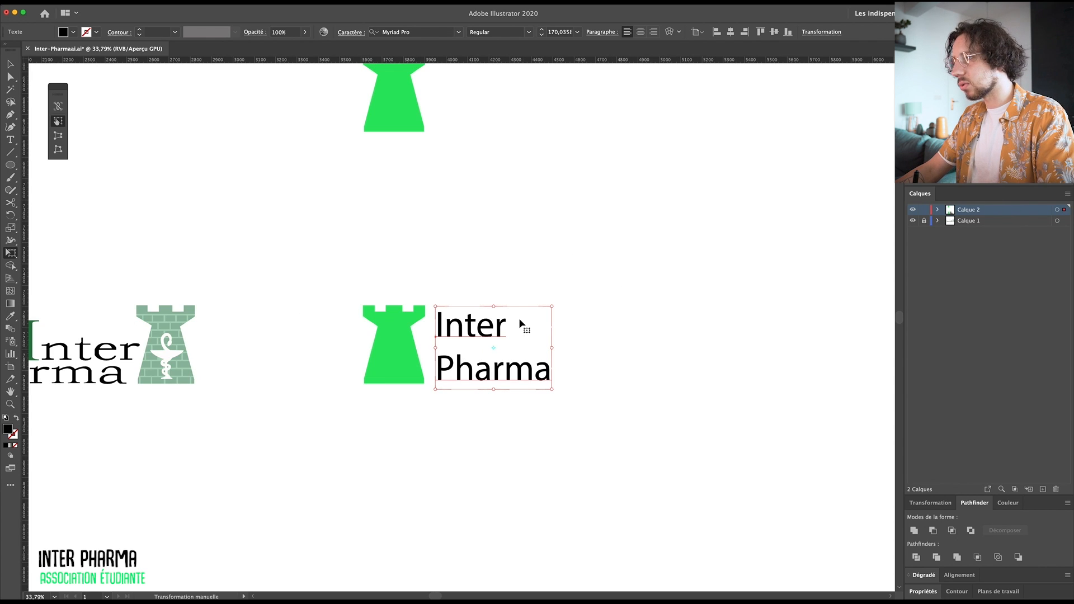
Set the Inter Pharma text beside the green tower in Raleway Bold
left_click(458, 33)
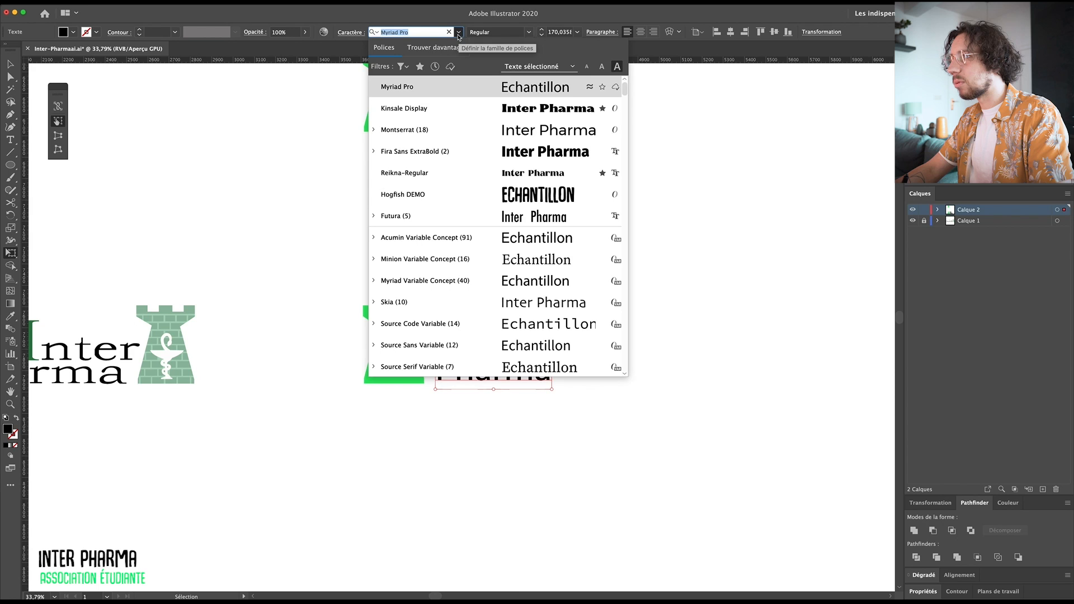
scroll(941, 386, "down", 10)
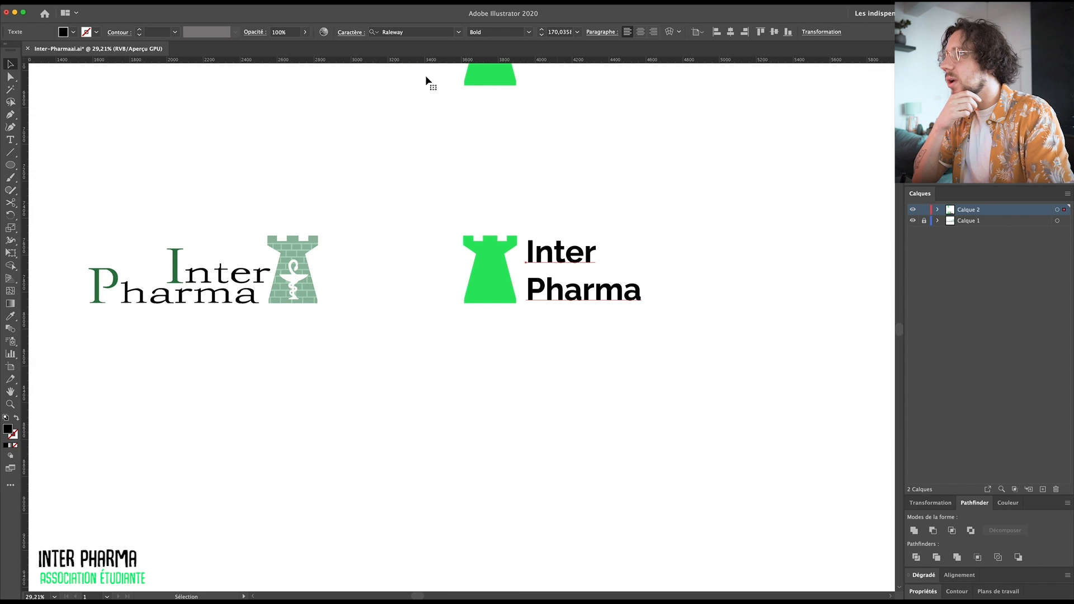
scroll(336, 232, "down", 2)
scroll(336, 231, "left", 2)
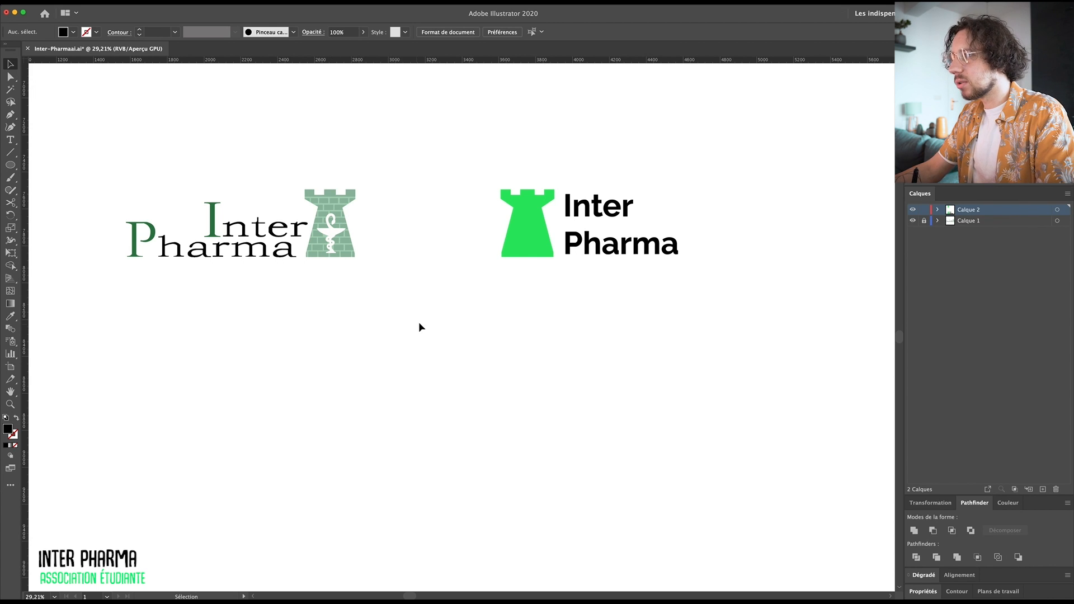
scroll(381, 208, "up", 2)
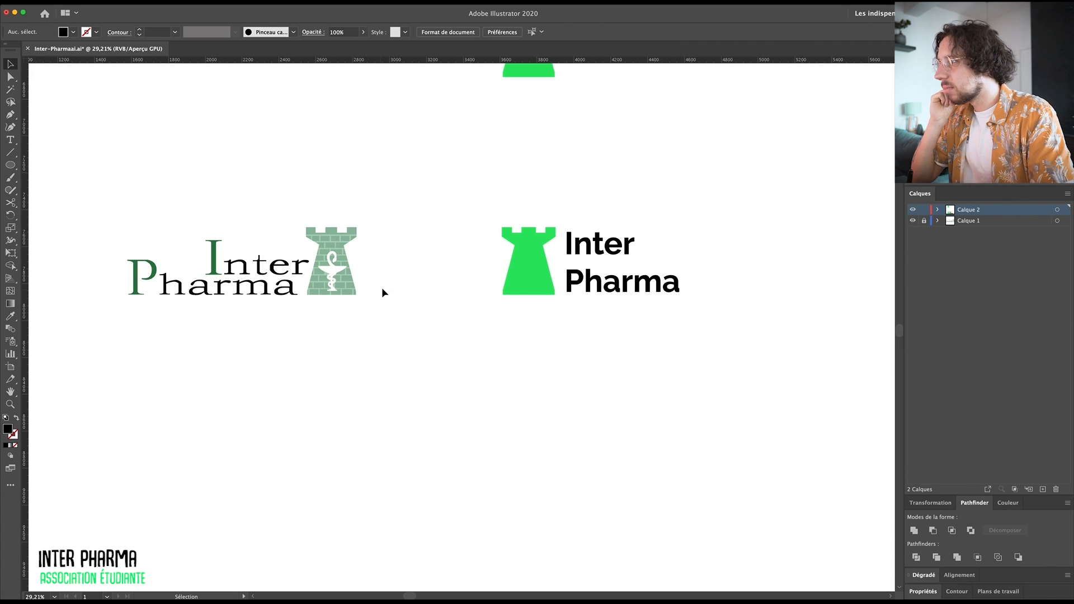
Duplicate the tower and wordmark below the first version and cover the copied tower with rectangular bricks outlined in 12 pt white
left_click_drag(435, 178, 772, 384)
left_click_drag(532, 274, 529, 337)
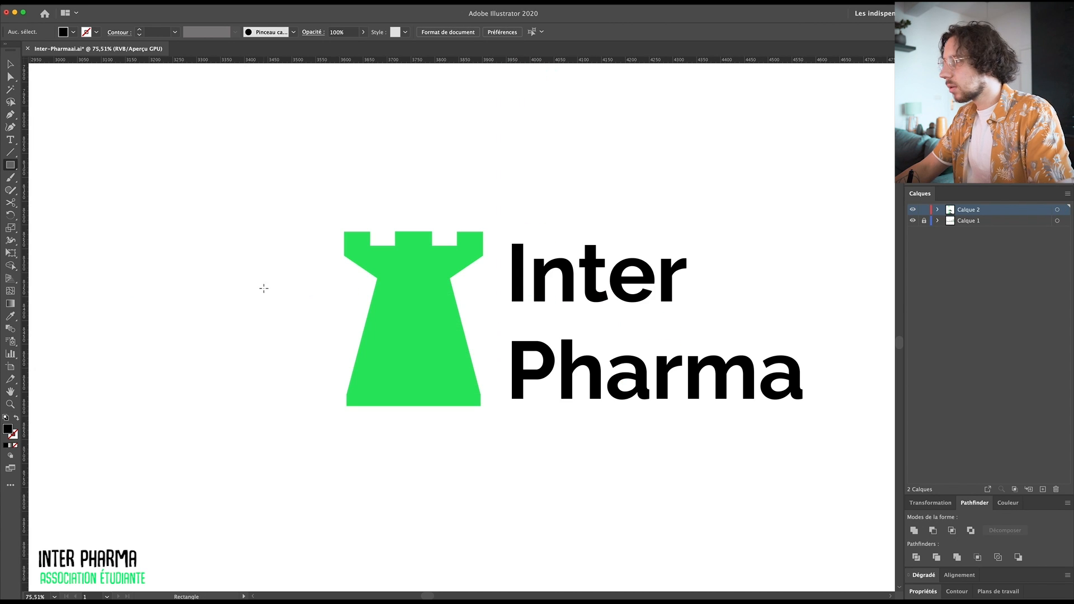
left_click_drag(258, 296, 314, 320)
left_click(16, 423)
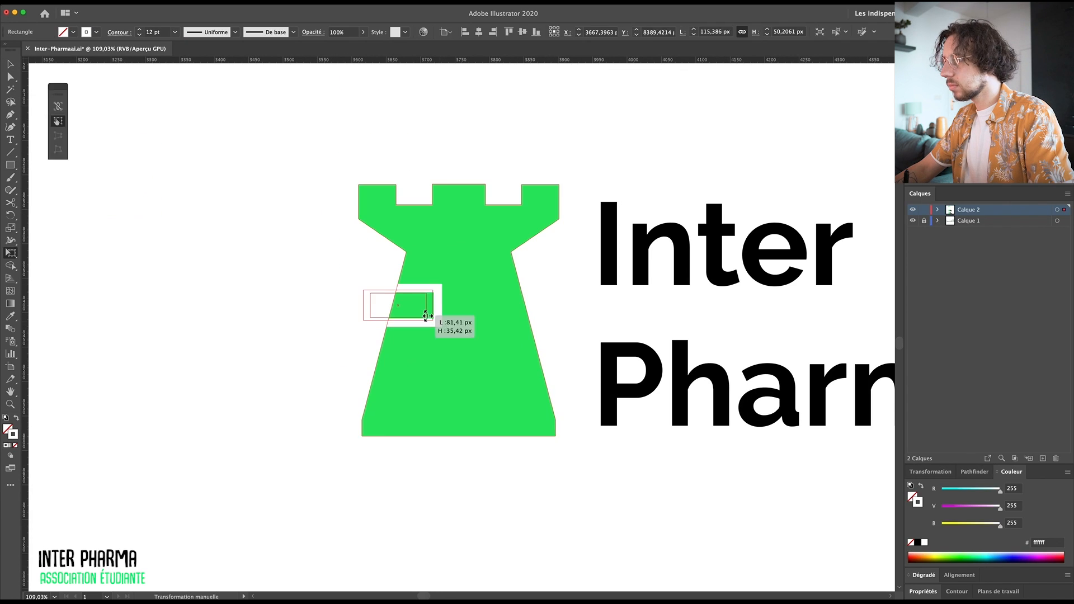
mouse_move(427, 312)
left_mouse_down()
mouse_move(451, 319)
mouse_move(486, 308)
left_mouse_up()
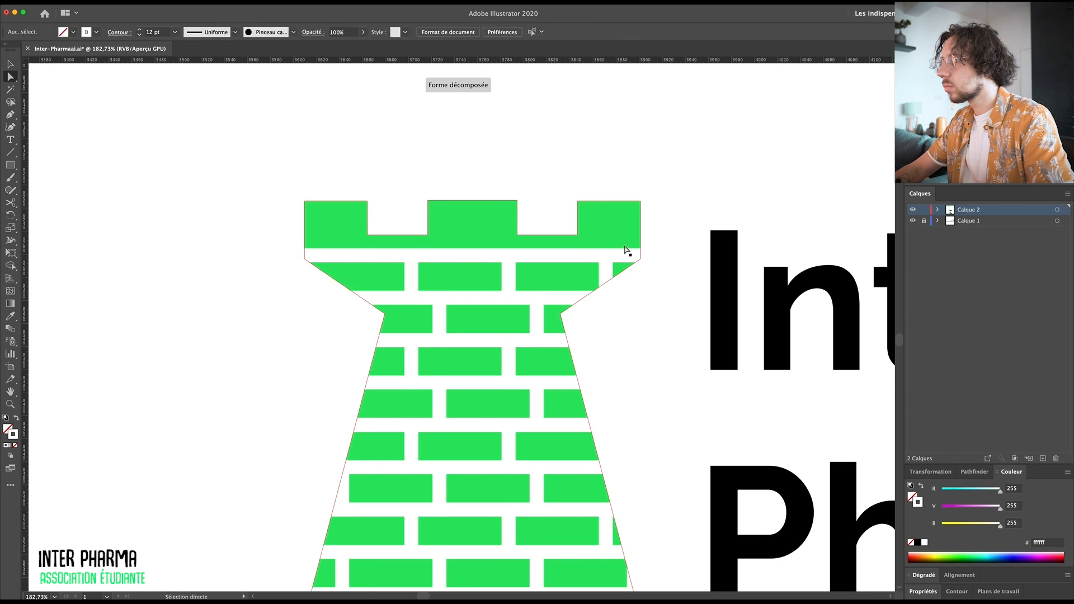
Select the bottom corner points of the brick tower's battlement notches and nudge them down to deepen the notches
left_click(451, 257)
left_click_drag(275, 165, 649, 271)
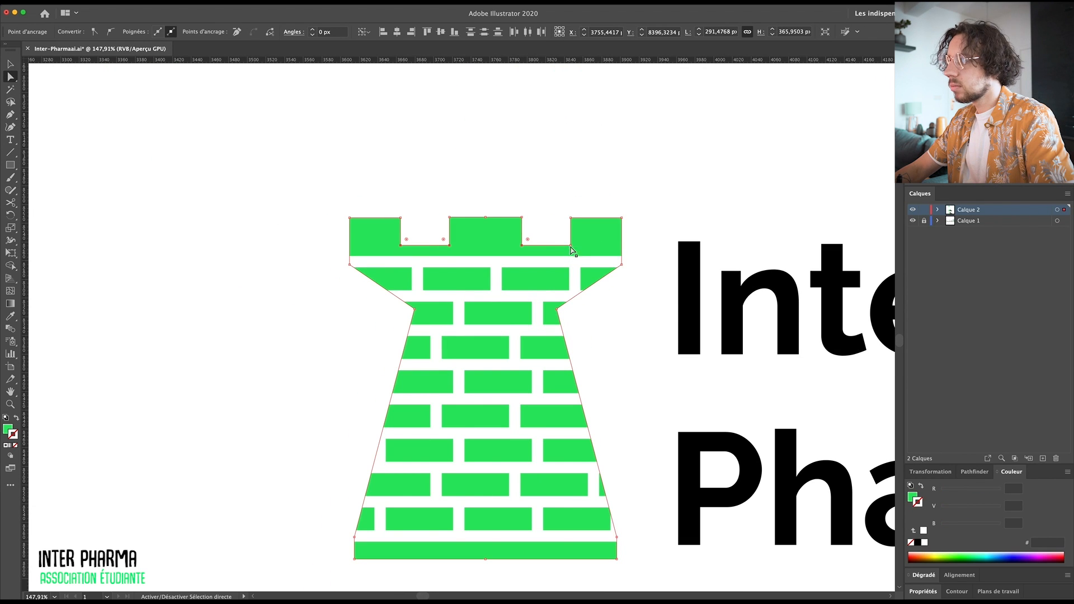
key("Down")
key("Down")
key("Down")
key("Down")
key("Down")
key("Down")
key("Down")
key("Down")
key("Down")
key("Down")
key("Down")
key("Down")
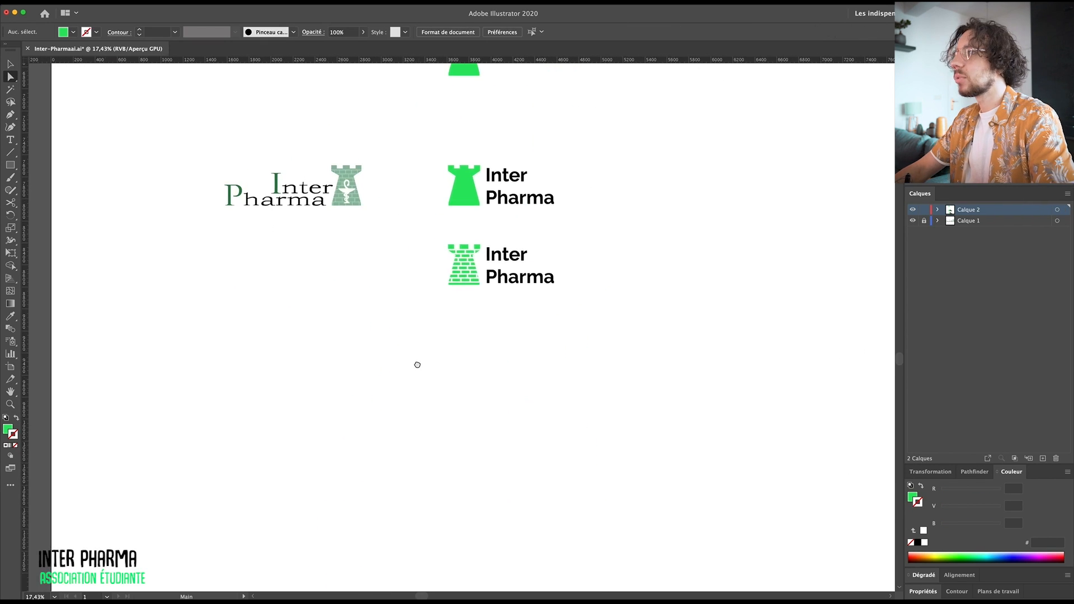
Display the two-point perspective grid and move the green half tower over its left plane
left_click_drag(417, 365, 417, 365)
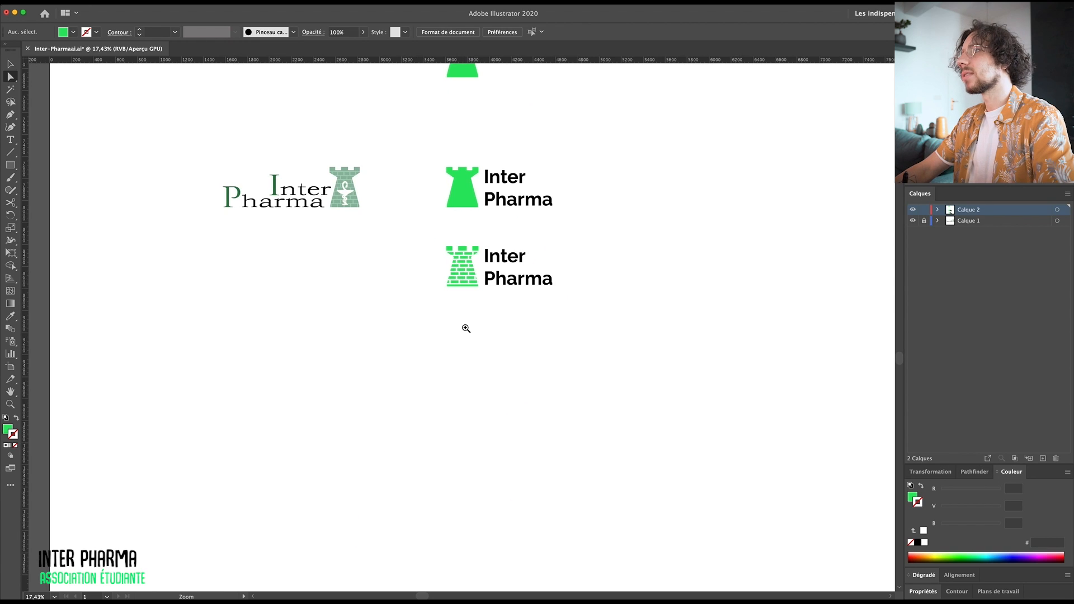
left_click_drag(465, 328, 444, 336)
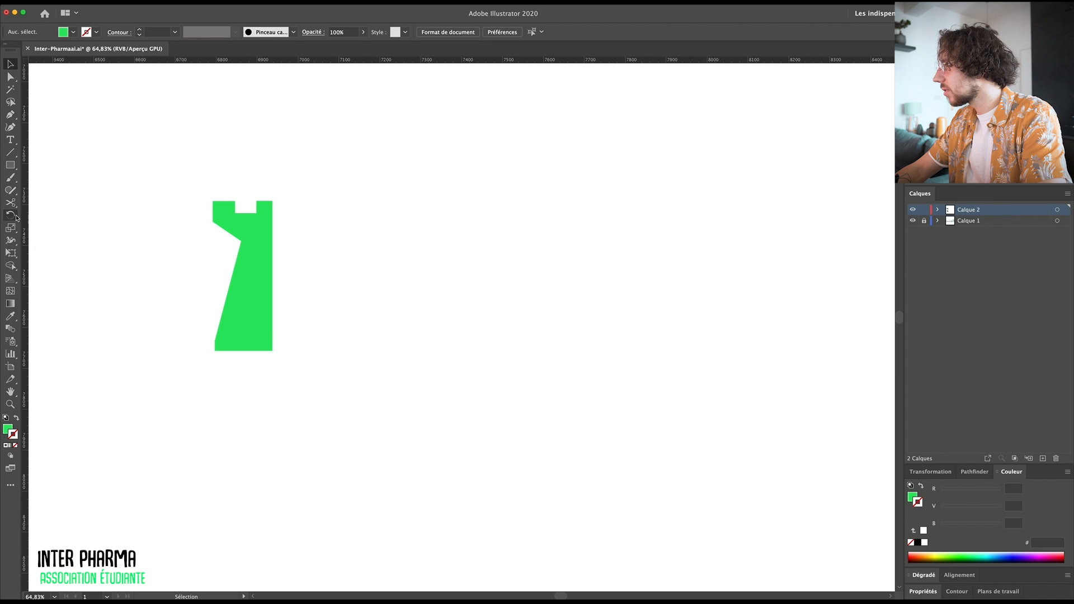
left_click(10, 281)
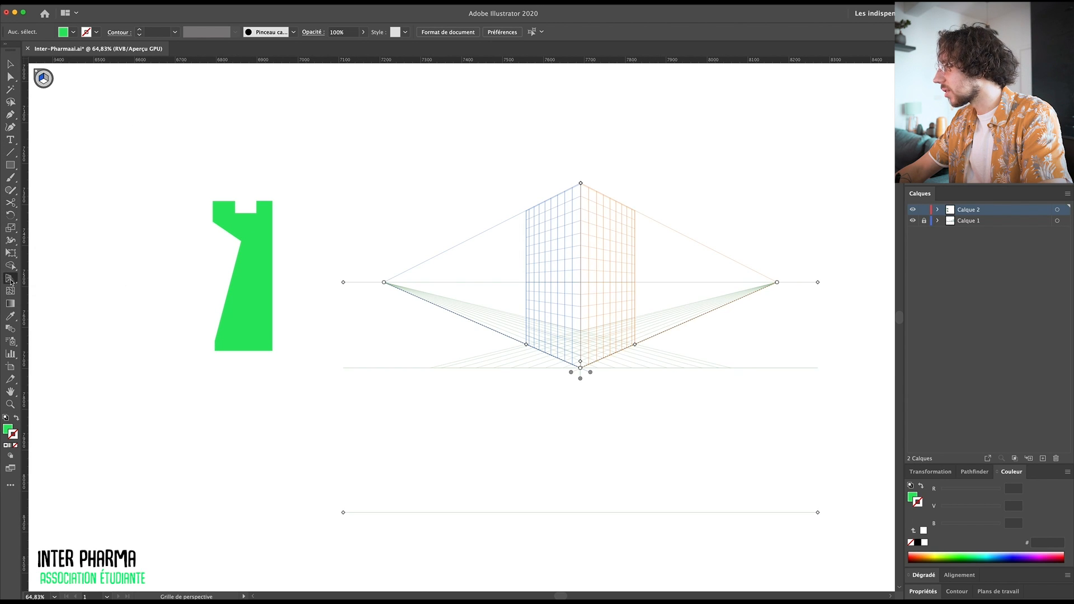
left_click_drag(595, 272, 540, 269)
key("v")
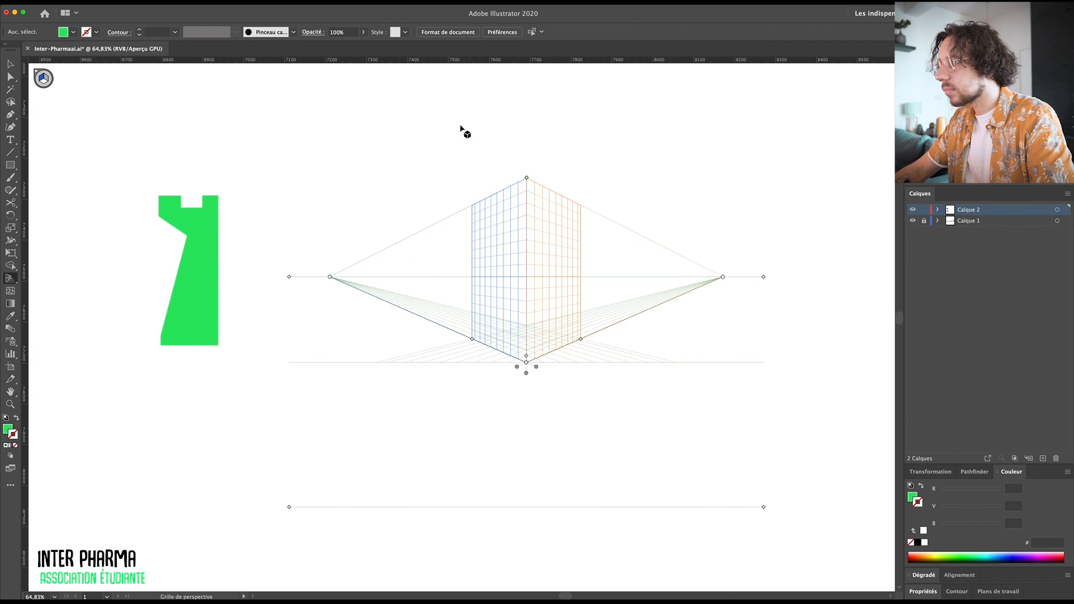
left_click_drag(199, 230, 498, 220)
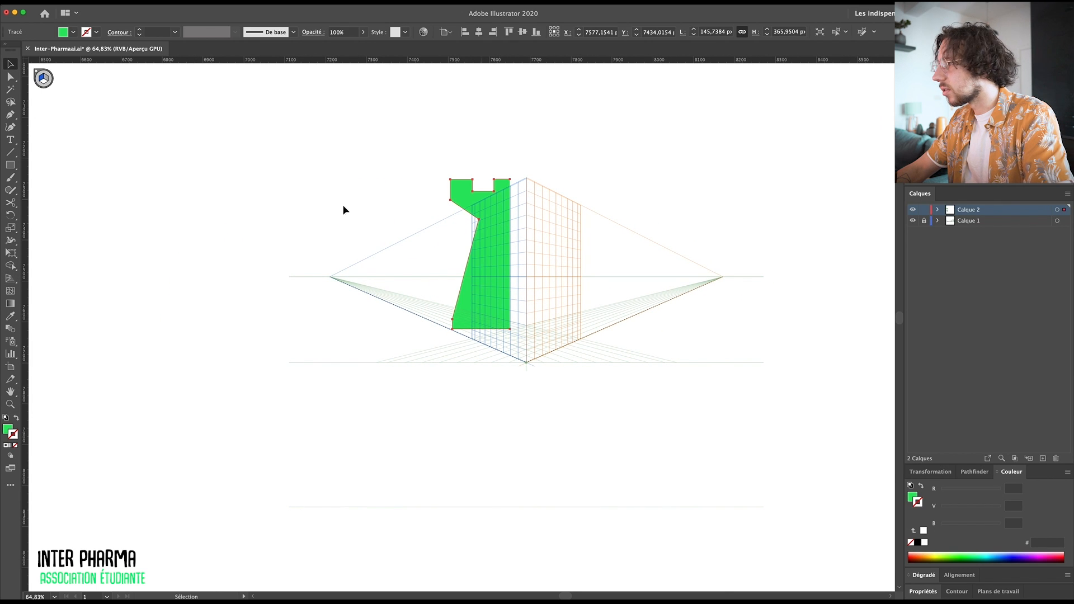
Attach the half tower to the left perspective plane with its straight side against the grid's central edge
left_click(10, 278)
left_click_drag(10, 279, 95, 294)
left_click_drag(21, 288, 20, 288)
left_click_drag(461, 188, 500, 204)
key("v")
left_click(531, 229)
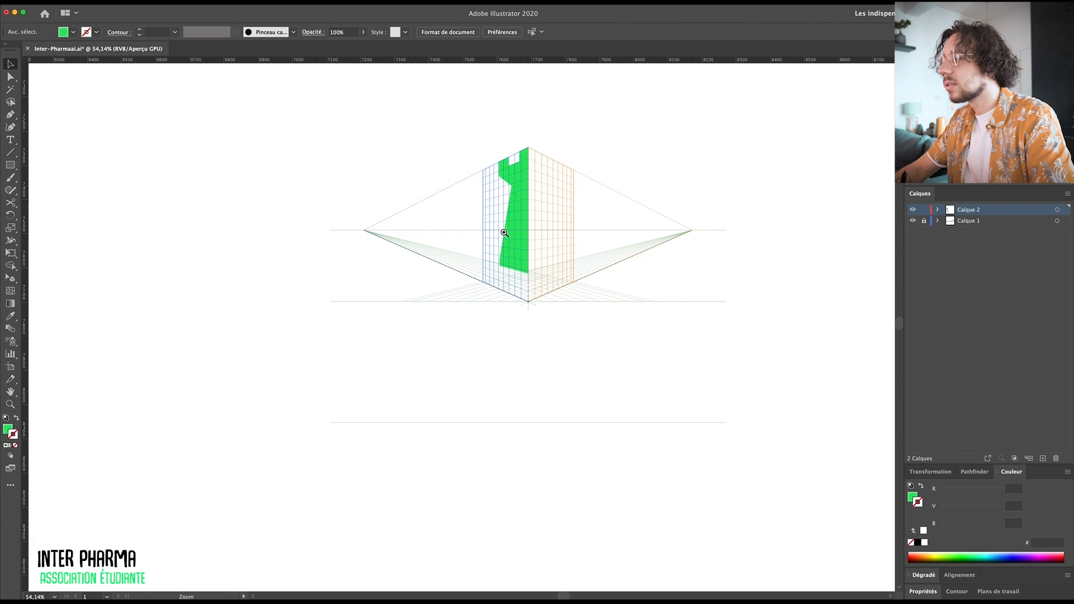
Draw a four-cornered shape with the Pen tool for the inner side face of the battlement notch
left_click_drag(504, 232, 498, 283)
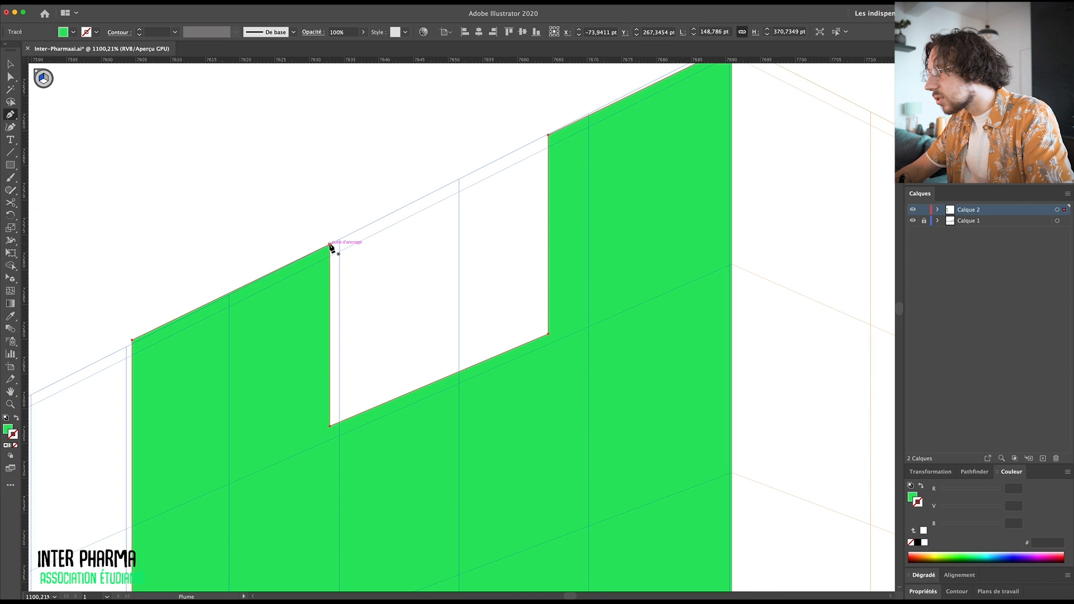
left_click(330, 244)
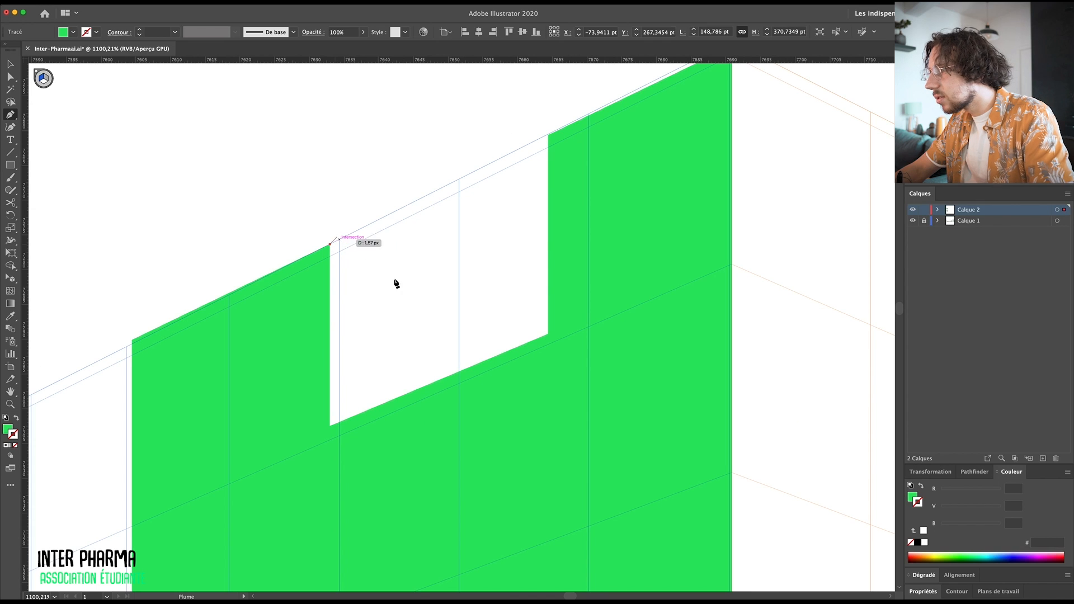
left_click(459, 295)
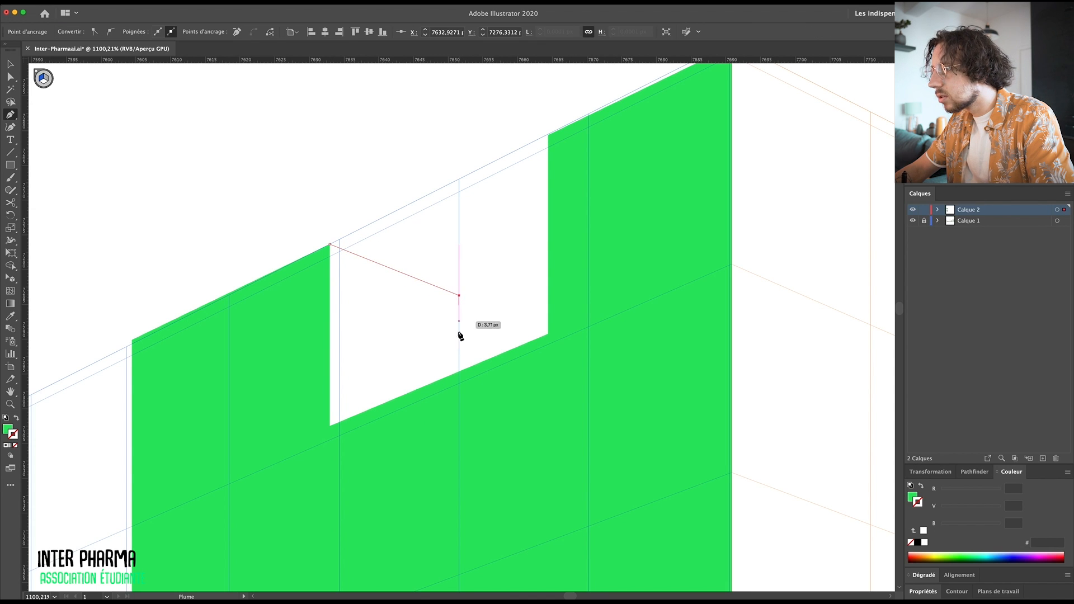
left_click(458, 384)
left_click(286, 460)
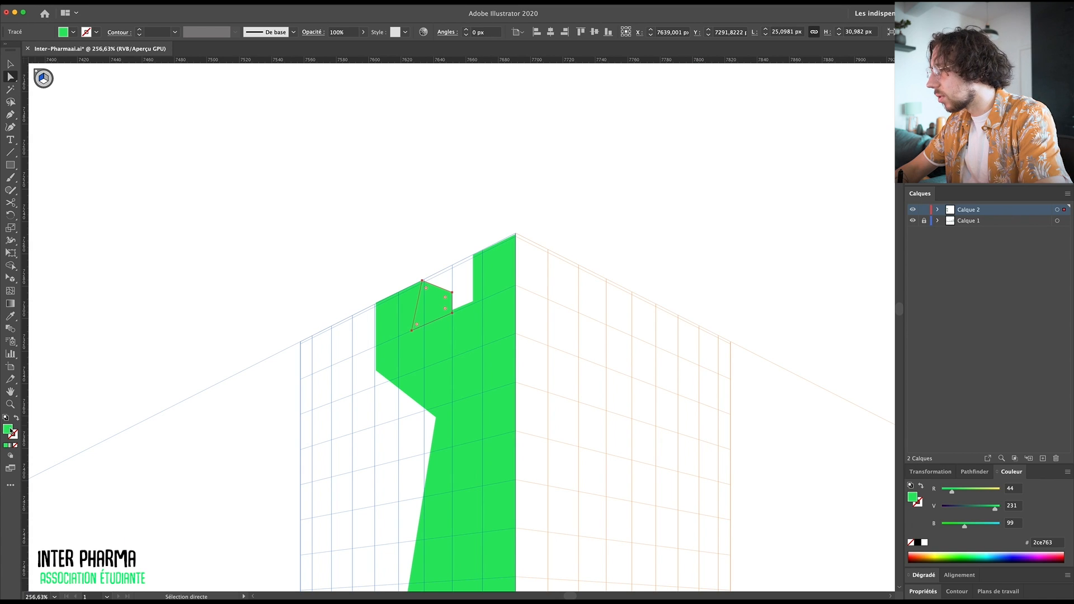
Darken the notch face's fill to green #24b249 by lowering its brightness
double_click(9, 430)
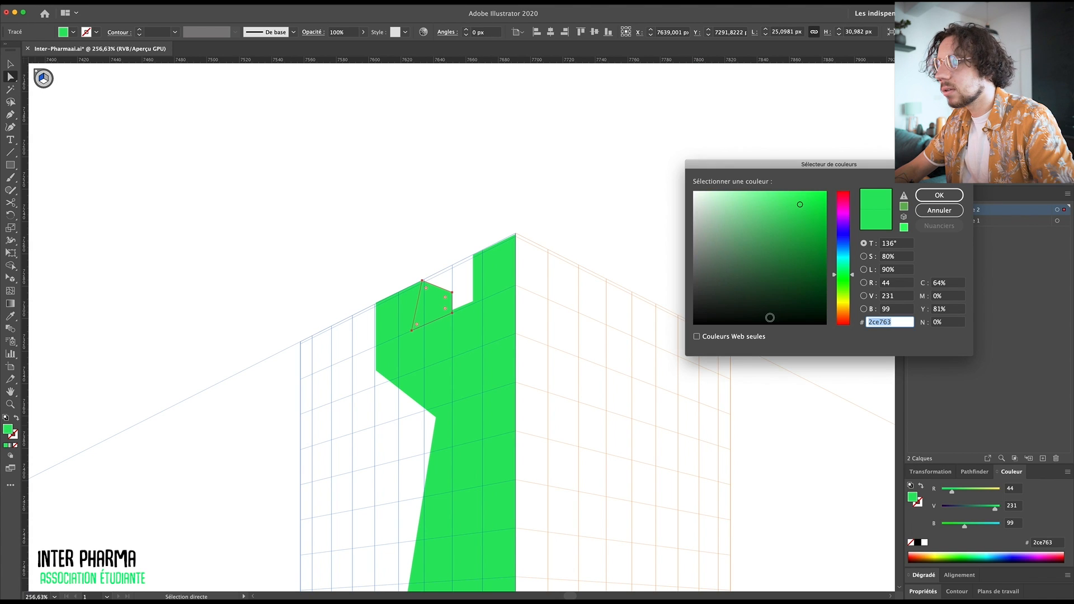
left_click(865, 271)
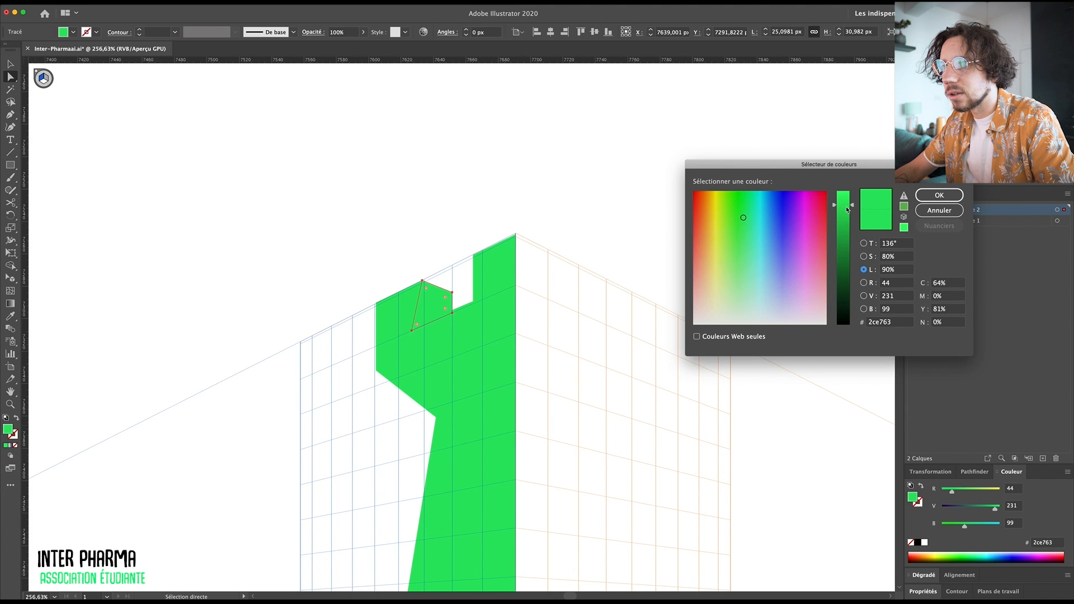
left_click_drag(847, 209, 847, 225)
left_click_drag(594, 346, 544, 425)
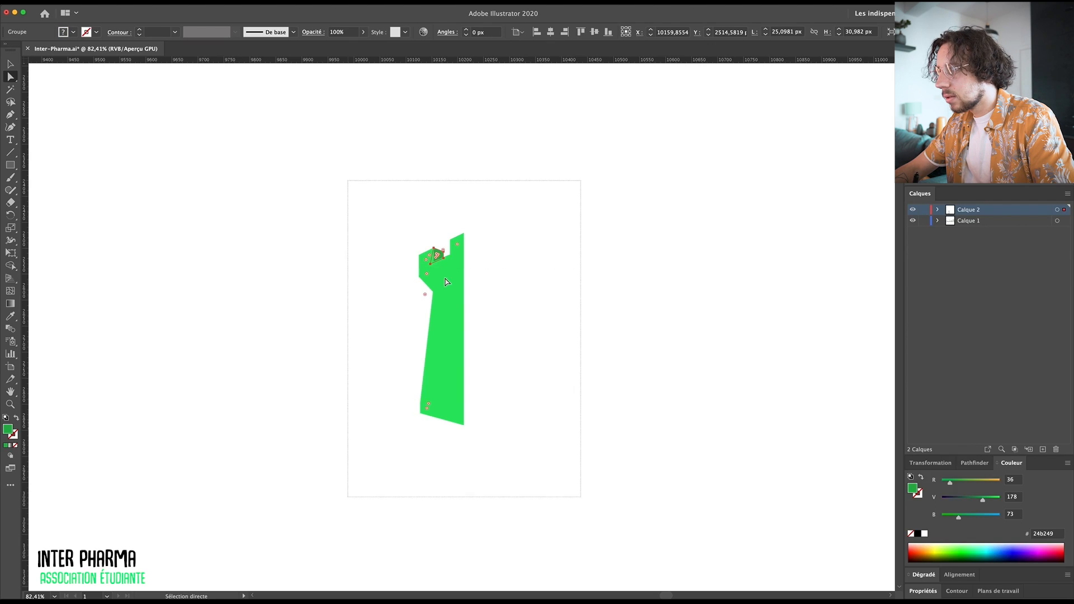
Add the right half of the perspective tower and open its fill color for editing
left_click_drag(596, 269, 479, 267)
key("super+z")
left_click_drag(591, 296, 482, 296)
left_click(483, 313)
double_click(7, 429)
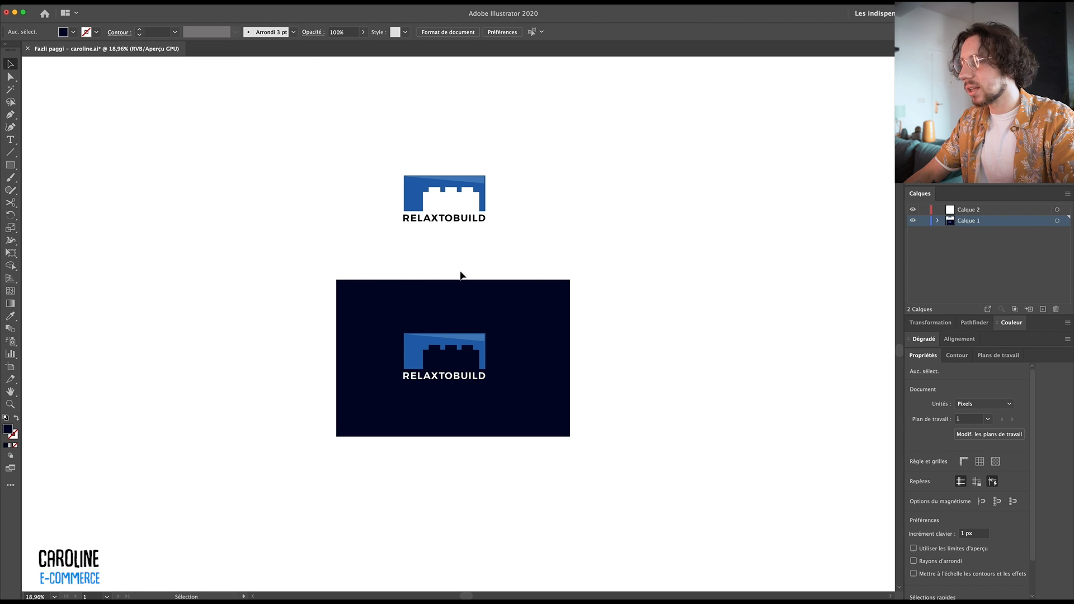
Draw a vertical 1 pt line about 149 px tall with the Pen tool in the empty area beside the RELAXTOBUILD logos
key("z")
left_click_drag(575, 233, 520, 345)
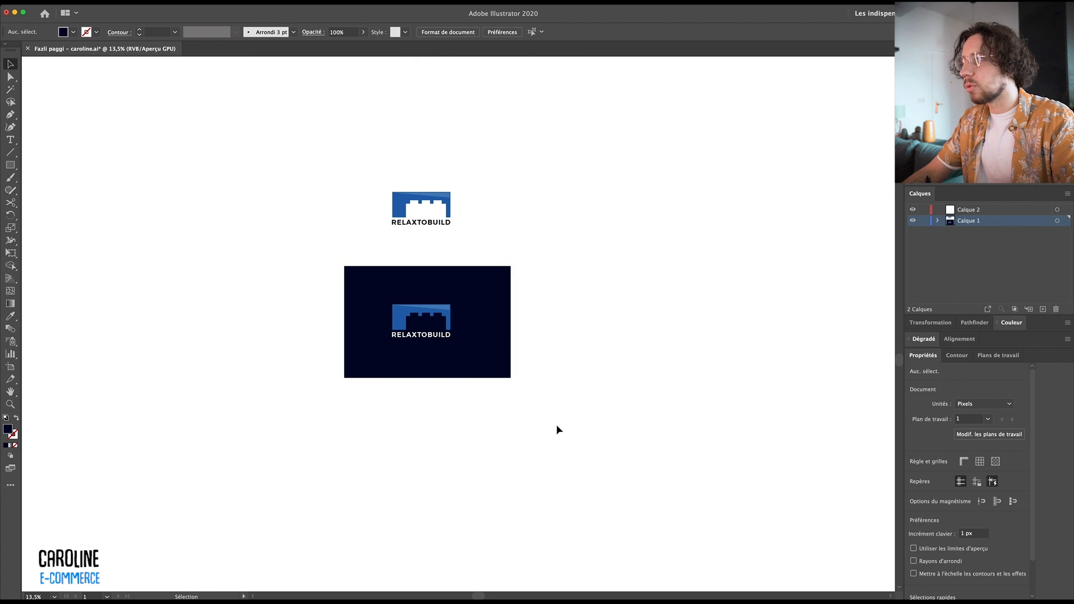
left_click_drag(566, 415, 274, 105)
left_click_drag(274, 105, 273, 104)
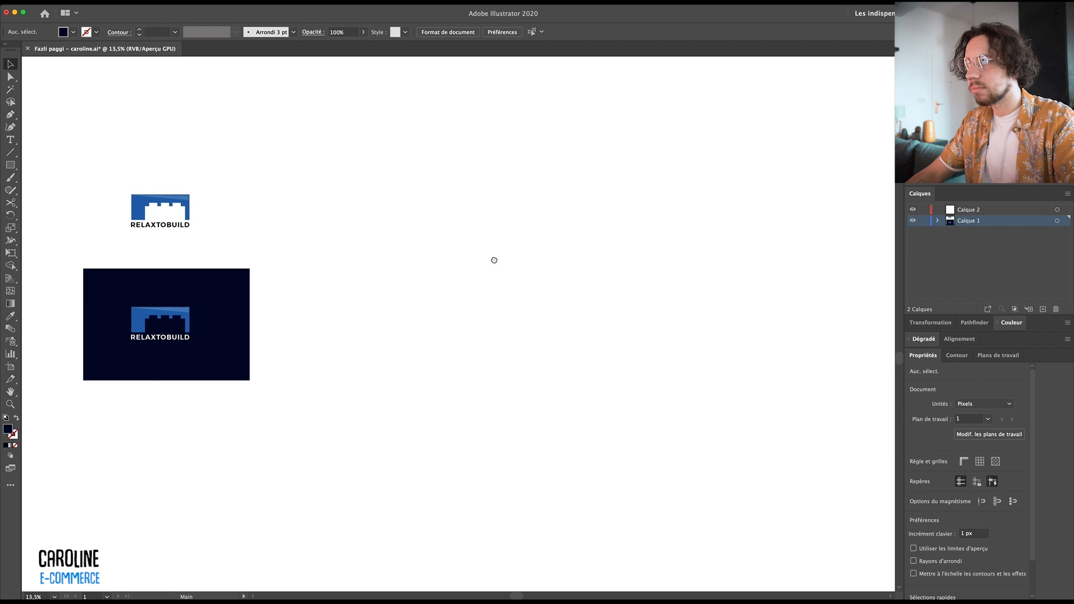
scroll(492, 257, "right", 3)
key("p")
left_click(417, 171)
left_click(400, 424, "shift")
key("v")
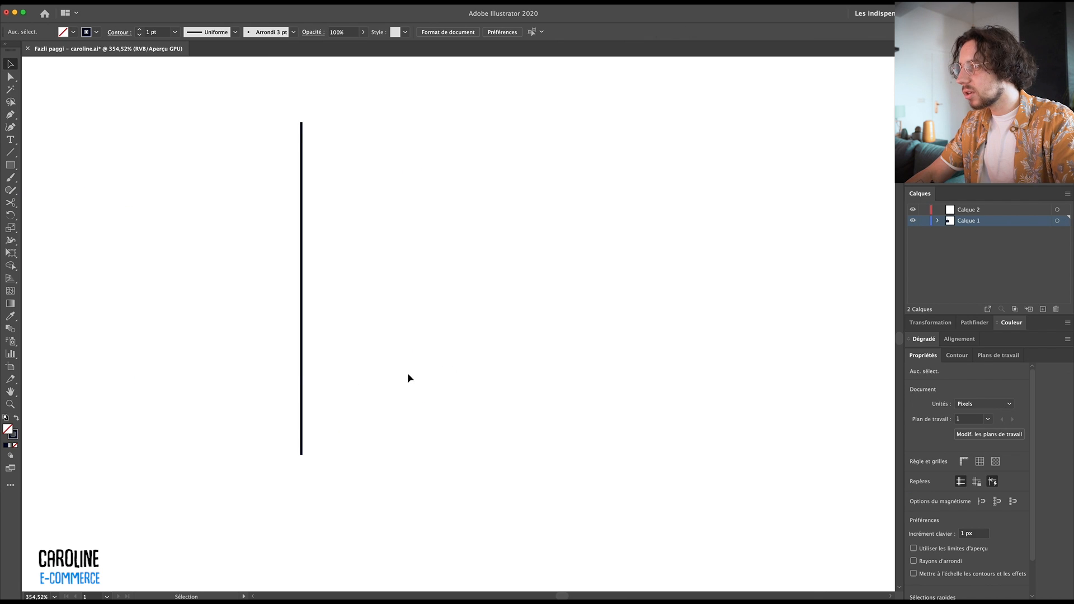
Duplicate the vertical line repeatedly at 10 px intervals to form an evenly spaced row about 260 px wide
left_click_drag(408, 374, 207, 172)
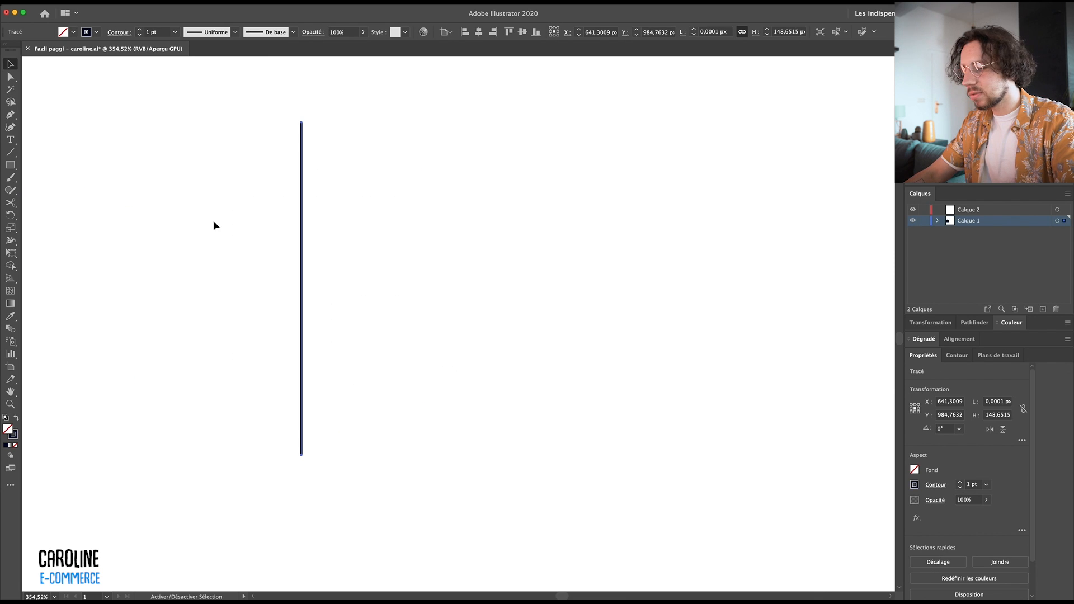
key("super+d")
key("super+d")
key("super+d")
key("super+d")
key("super+d")
key("super+d")
key("super+d")
key("super+d")
key("super+d")
key("super+d")
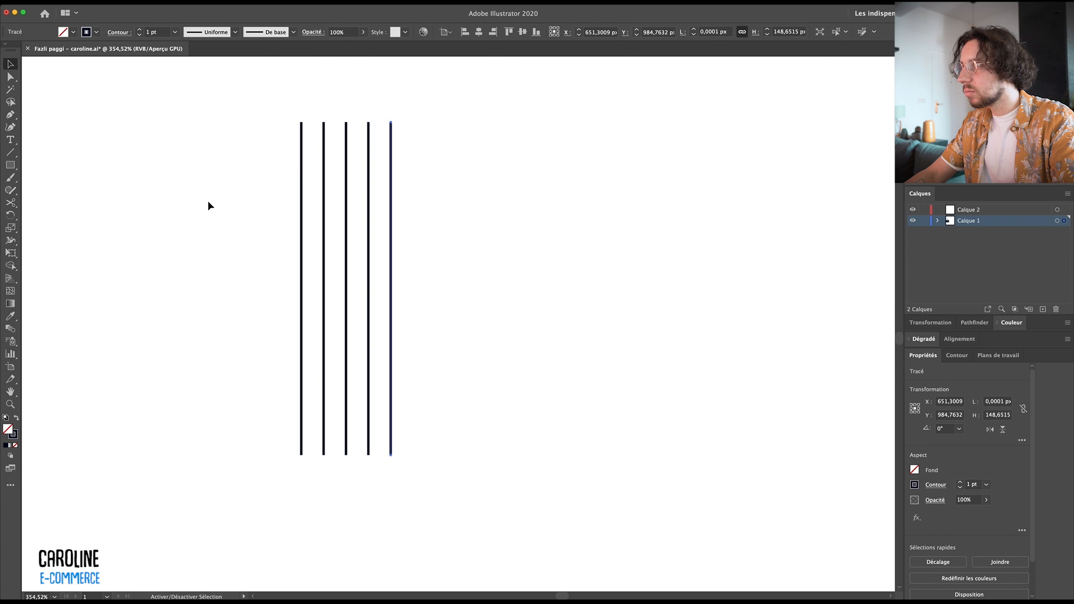
key("super+d")
key("super+d")
key("super+d")
key("super+d")
key("super+d")
key("super+d")
key("super+d")
key("super+d")
key("super+d")
key("super+d")
key("super+d")
key("super+d")
key("super+d")
key("super+d")
key("super+d")
key("super+d")
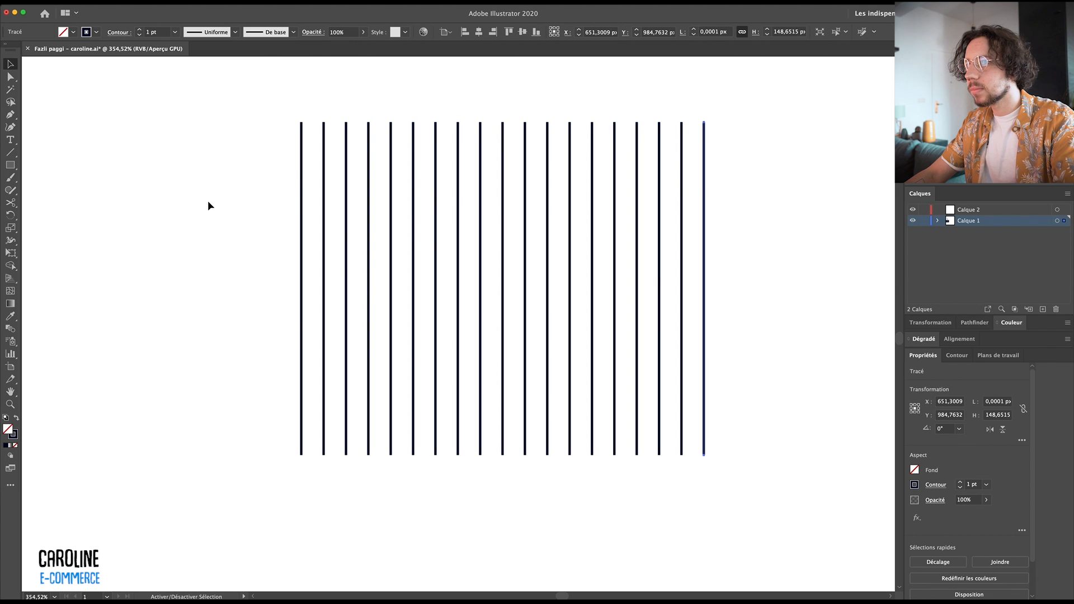
Select all the vertical lines and stretch them to about 231 px tall
key("super+a")
key("super+0")
left_click_drag(725, 484, 727, 484)
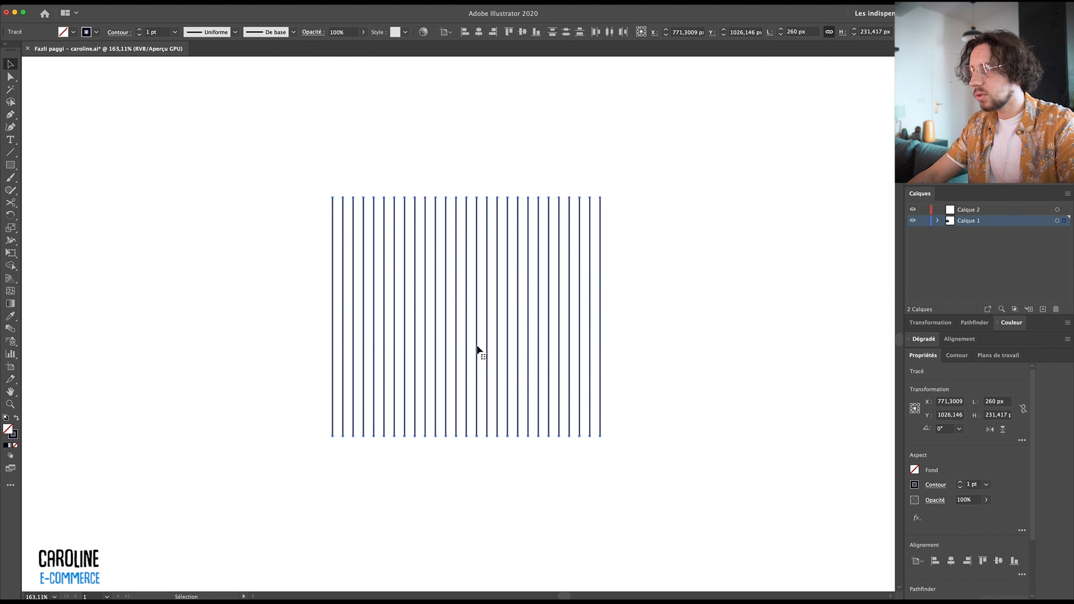
Group the vertical lines, copy the group and paste the copy in place
key("super+g")
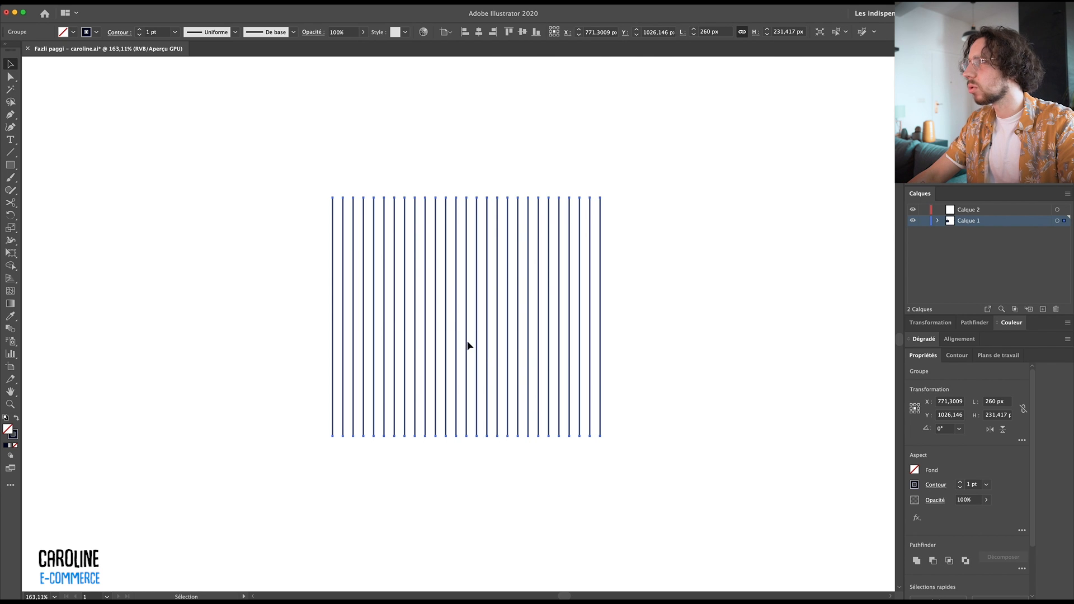
key("super+c")
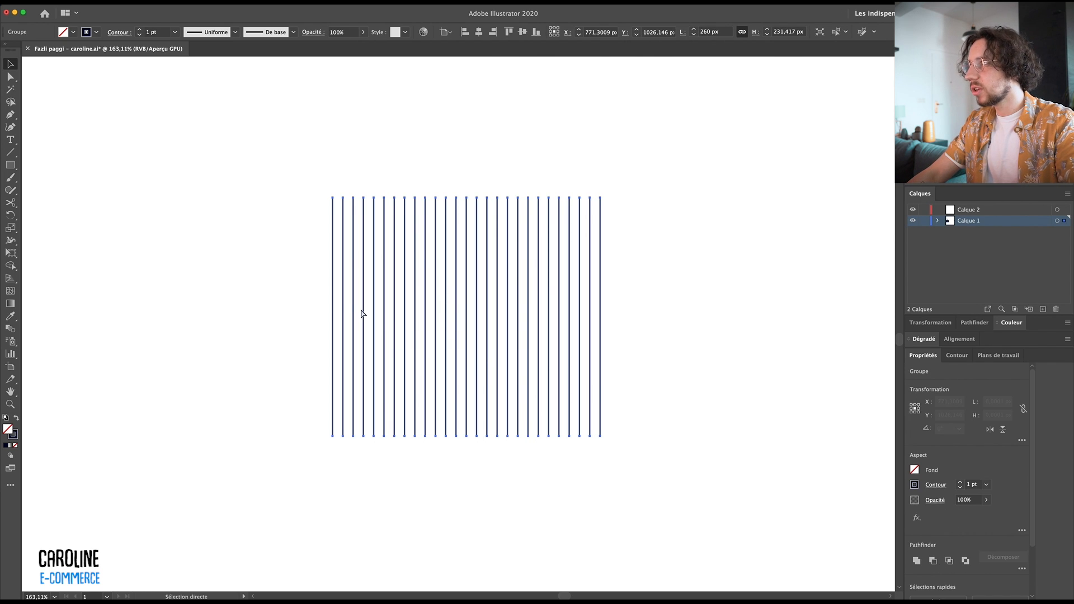
left_click(176, 132)
left_click(98, 3)
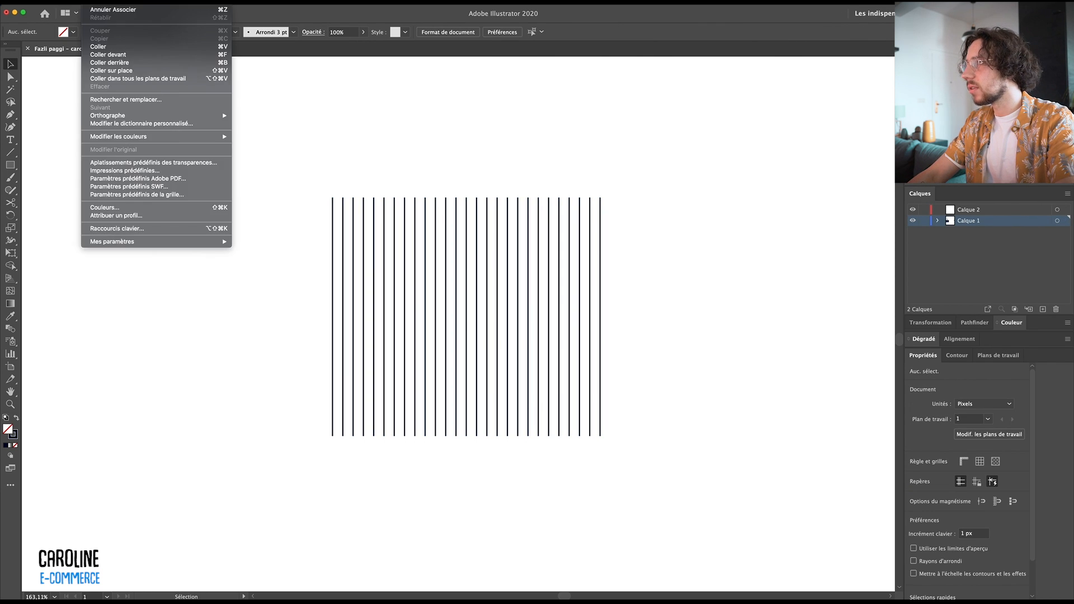
left_click(111, 71)
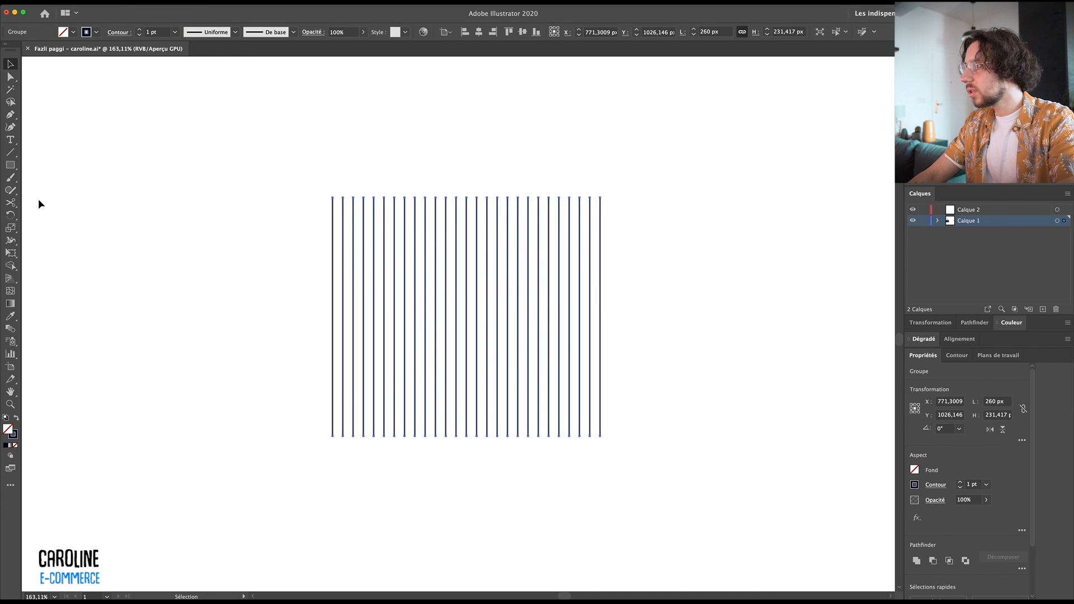
Rotate the pasted line group by 60° about its centre
left_click(11, 215)
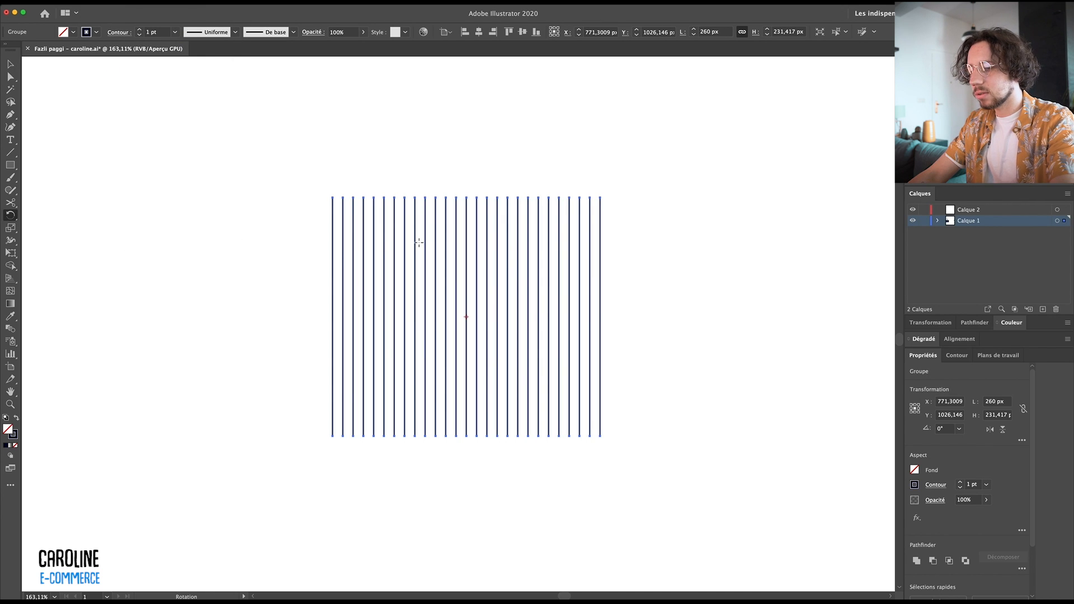
key("Return")
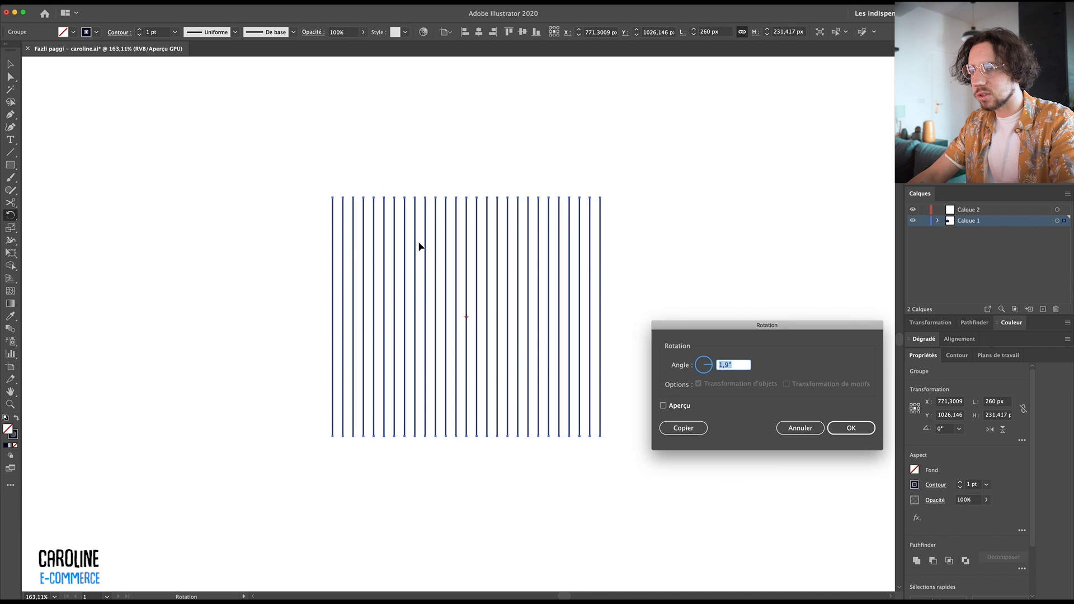
key("Return")
key("v")
left_click(512, 94)
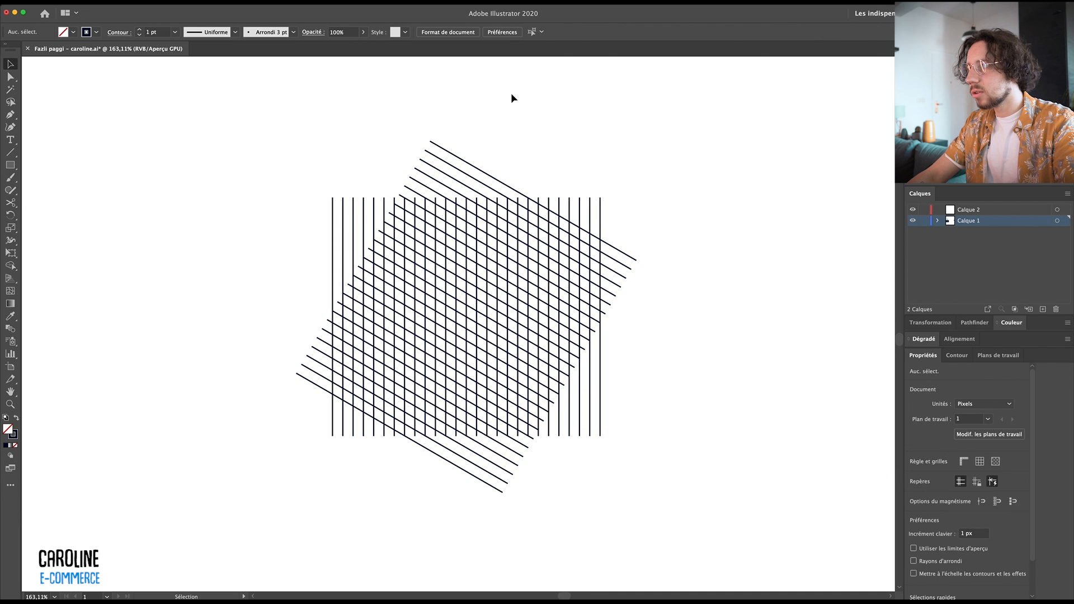
Paste a copy of the 60° line group in place and mirror it to complete the isometric grid
left_click(470, 166)
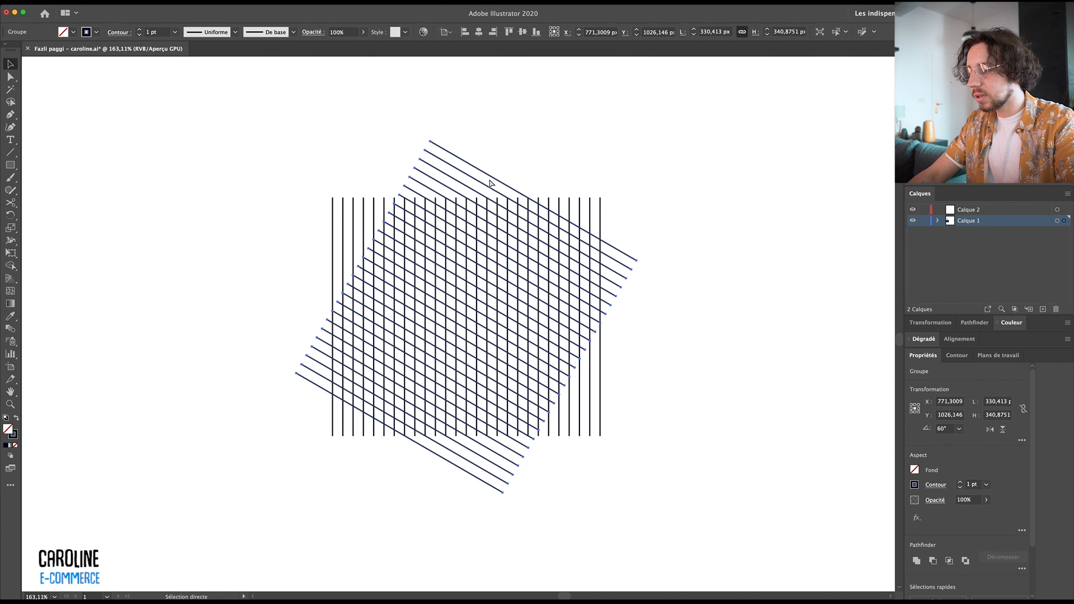
left_click(279, 123)
left_click(117, 1)
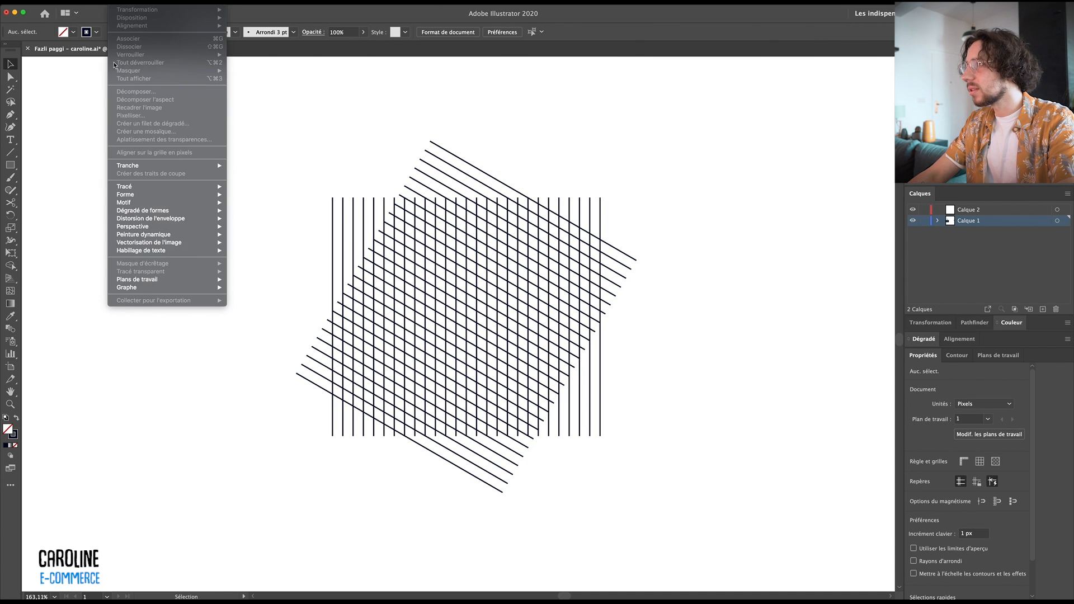
mouse_move(94, 2)
left_click(113, 71)
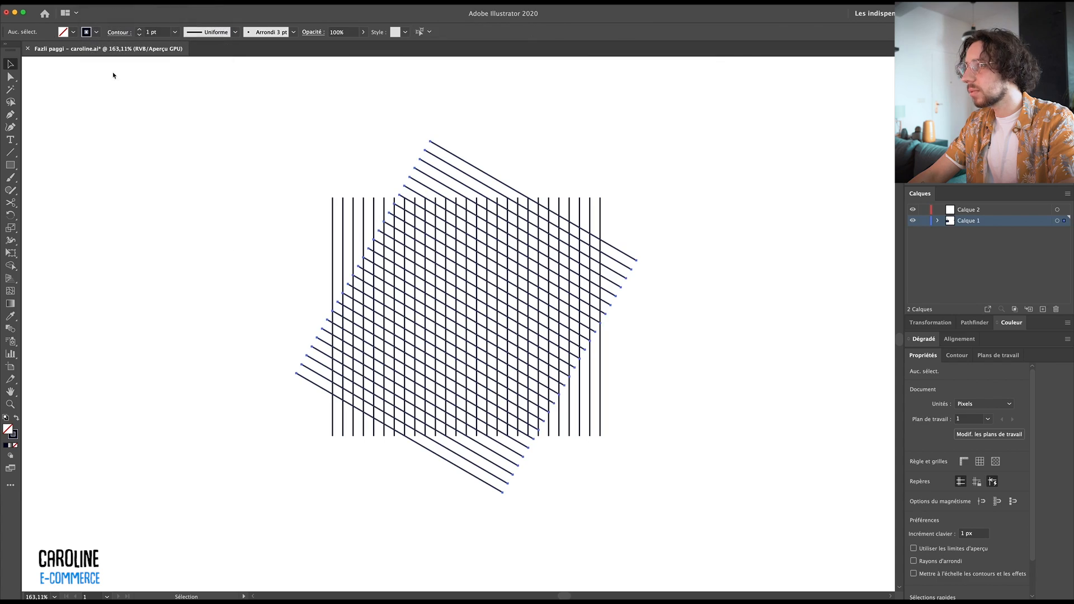
left_click(1004, 433)
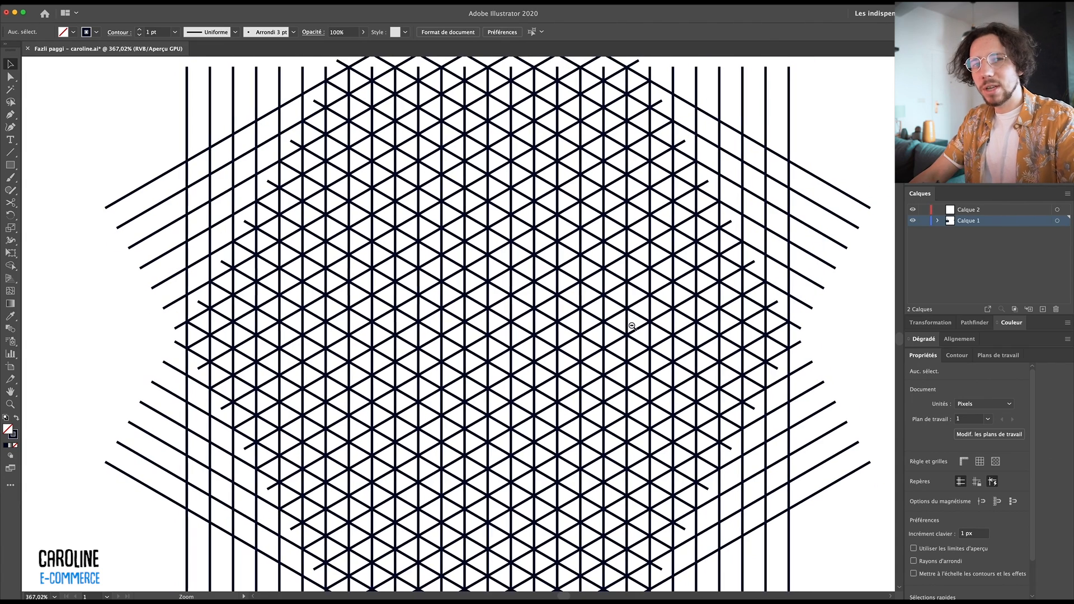
Draw a parallelogram three grid units long and one wide on Calque 2 with the Pen tool and fill it with blue #2165ad
left_click_drag(630, 336, 333, 404)
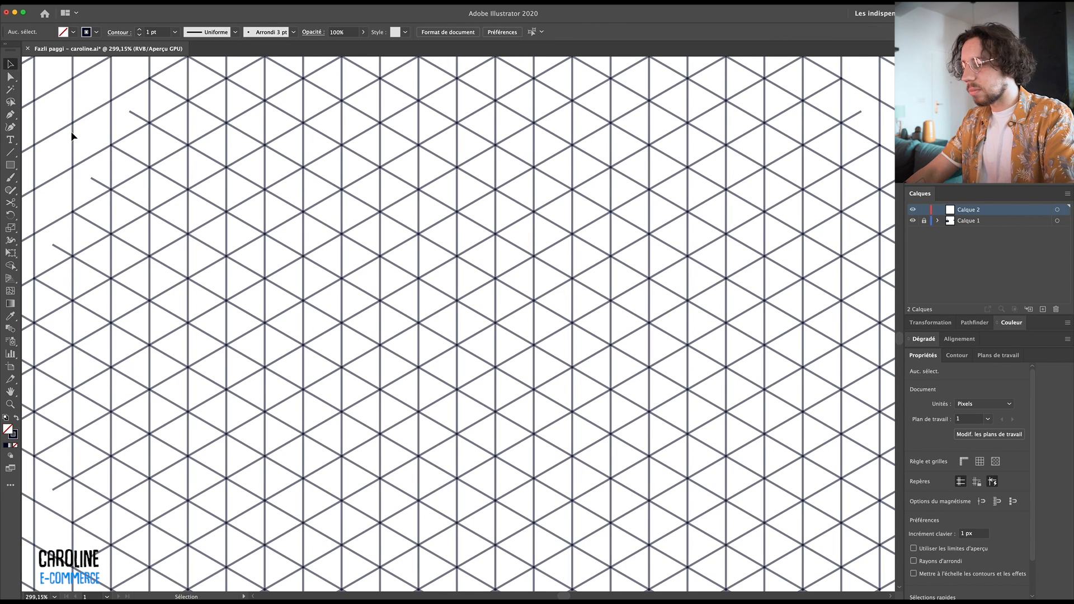
key("p")
left_click(342, 234)
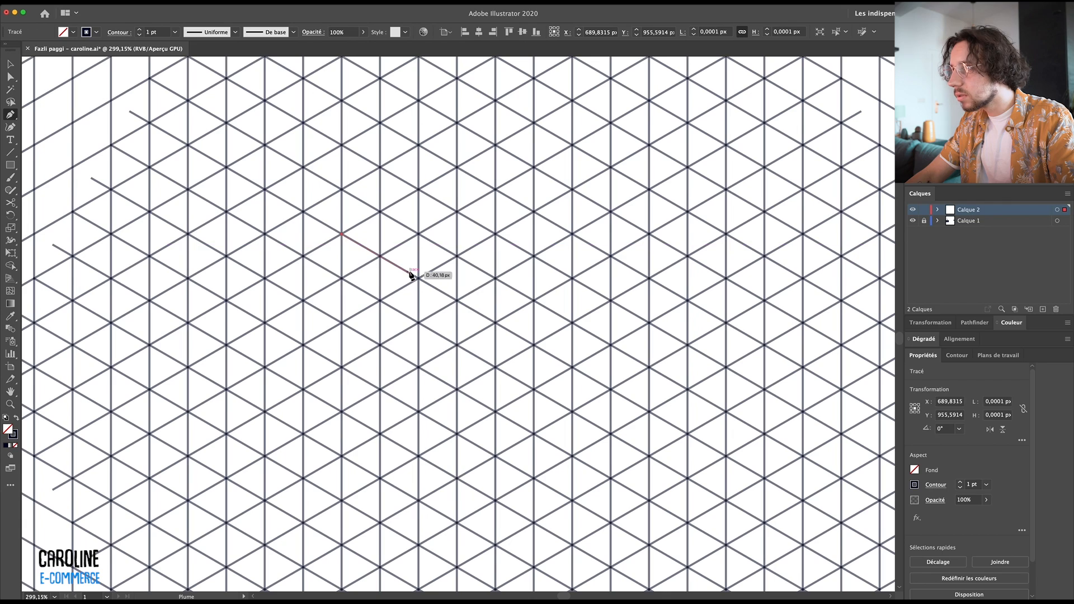
left_click(457, 301)
left_click(495, 279)
left_click(381, 212)
left_click(342, 234)
key("v")
left_click_drag(450, 293, 274, 348)
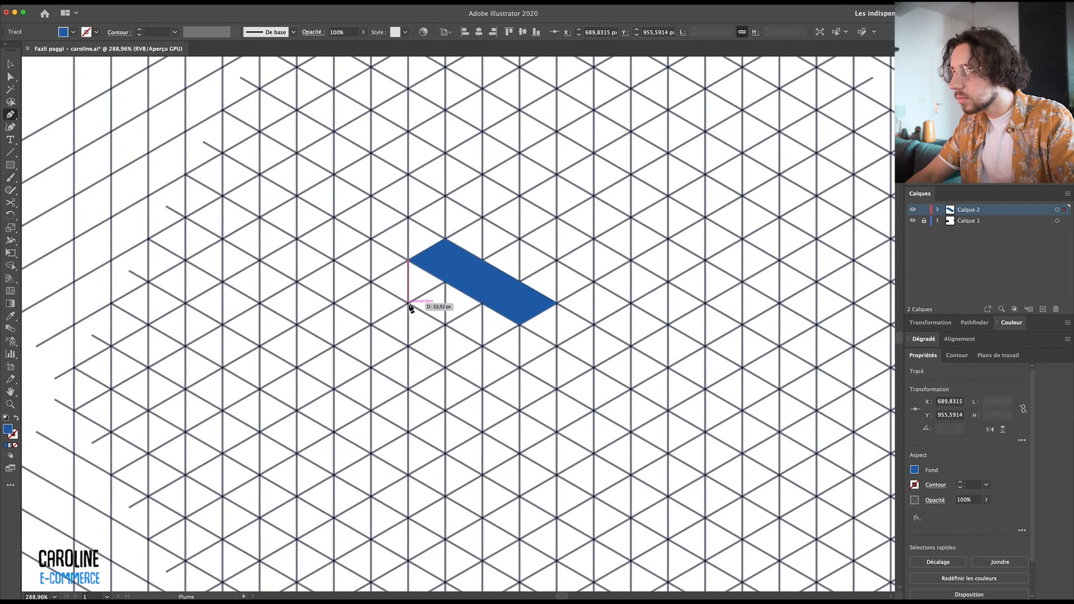
Draw the brick's long side face below the blue parallelogram, one grid unit tall, with the Pen tool
left_click(408, 304)
left_click(520, 369)
left_click(520, 326)
left_click(408, 261)
key("v")
Darken the long side face's fill to #1d5a91
left_click(396, 255)
left_click(434, 297)
double_click(8, 429)
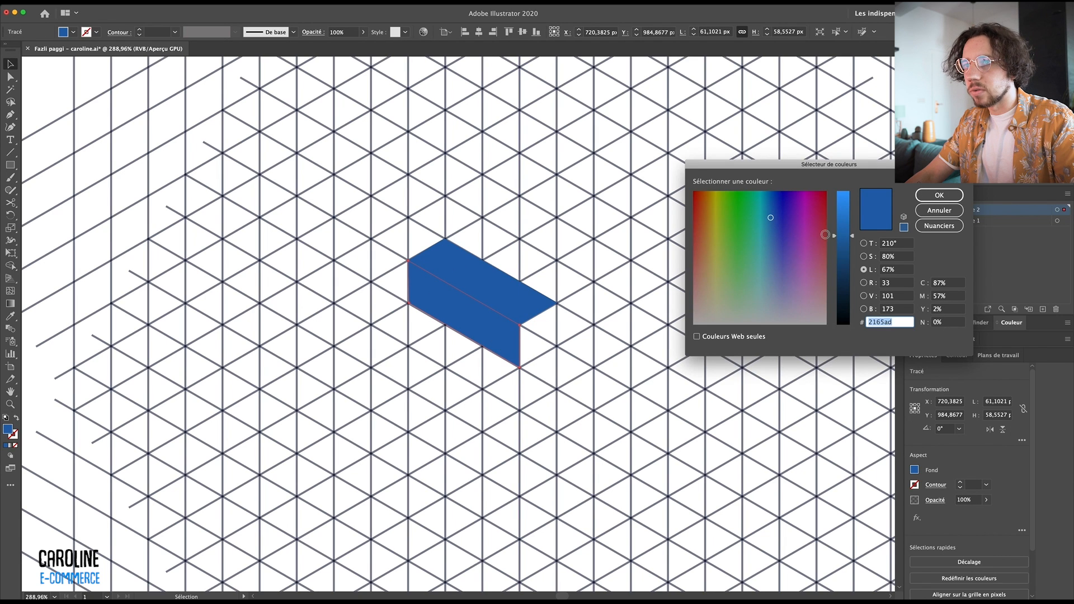
left_click_drag(843, 237, 844, 249)
left_click(939, 196)
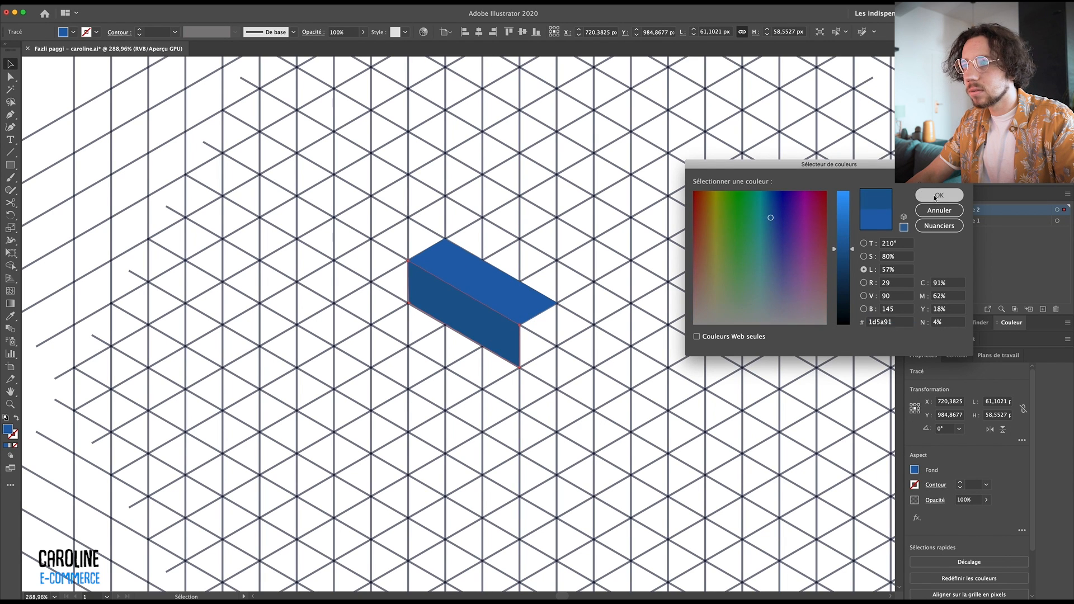
Draw the brick's short end face with the Pen tool and give it an even darker blue fill
key("p")
left_click(520, 368)
left_click(557, 347)
left_click(557, 305)
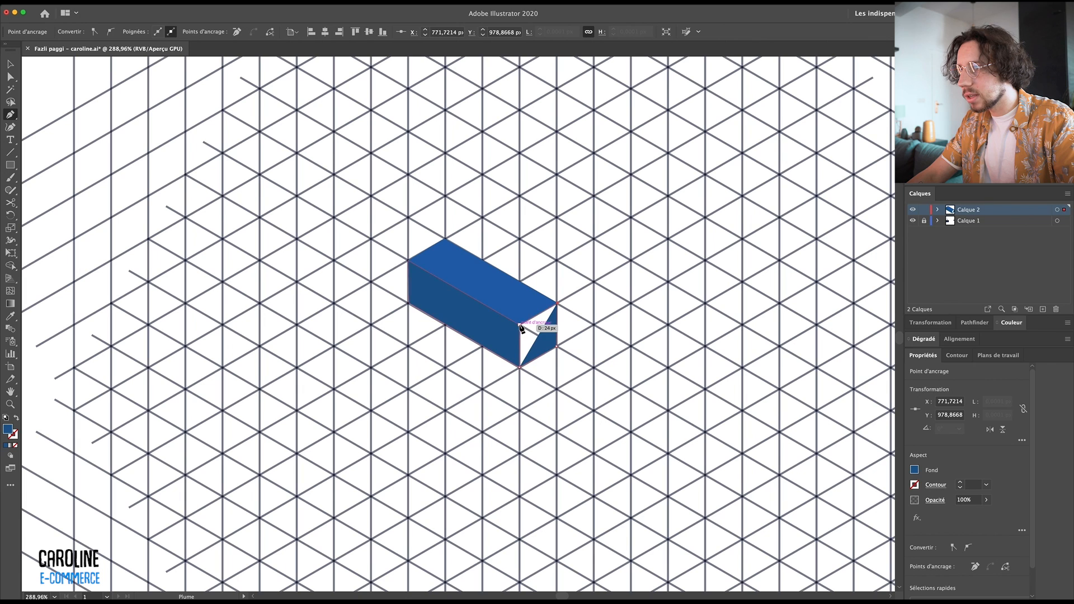
left_click(519, 325)
left_click(520, 368)
key("v")
left_click(539, 382)
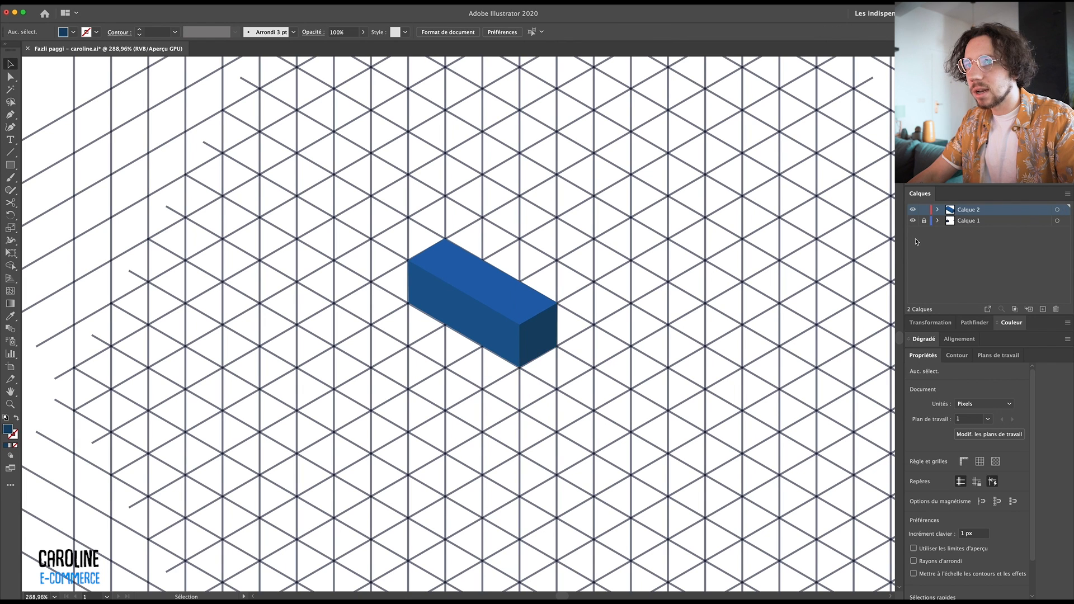
Draw a blue one-grid-unit rhombus with the Pen tool at the far end of the brick's top
left_click(913, 222)
left_click_drag(565, 358, 592, 363)
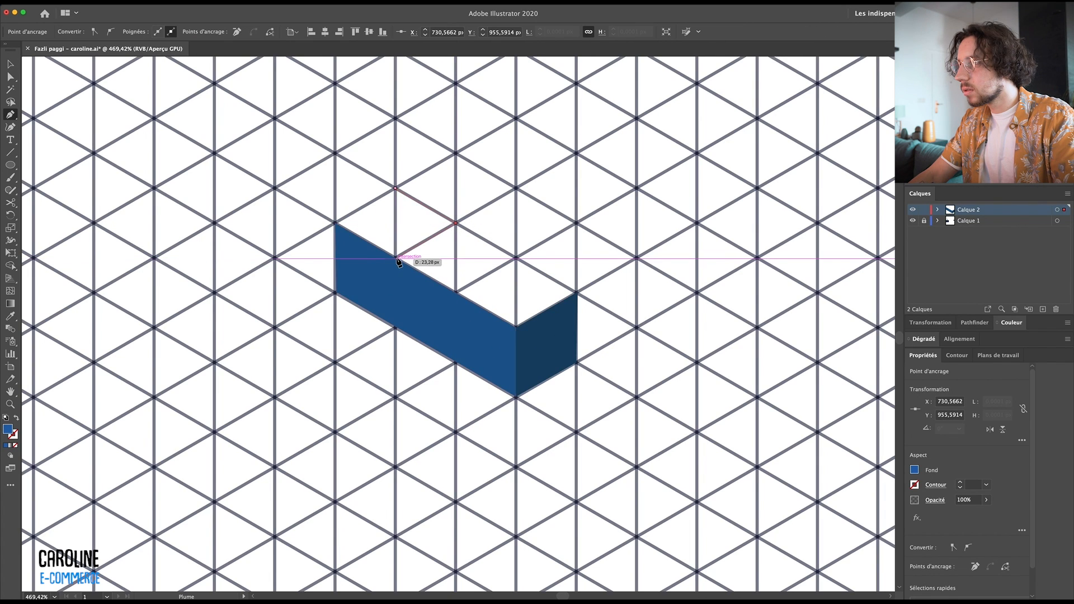
left_click(417, 220)
Draw an ellipse about 19.7 × 11.1 px centred on the rhombus and fill it with the end face's dark blue
scroll(401, 223, "up", 5)
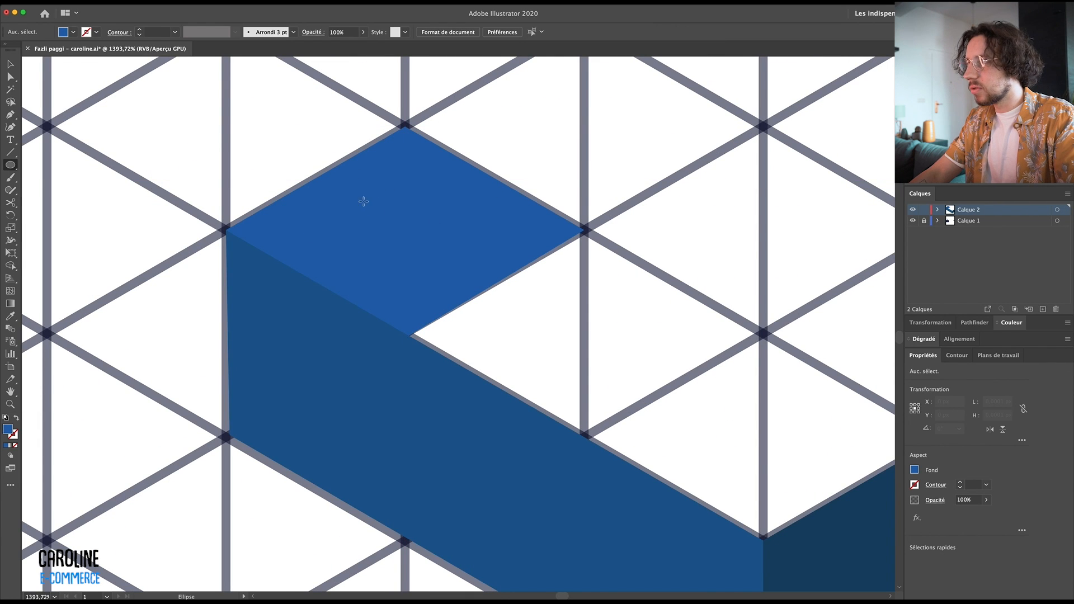
left_click_drag(504, 276, 492, 280)
key("v")
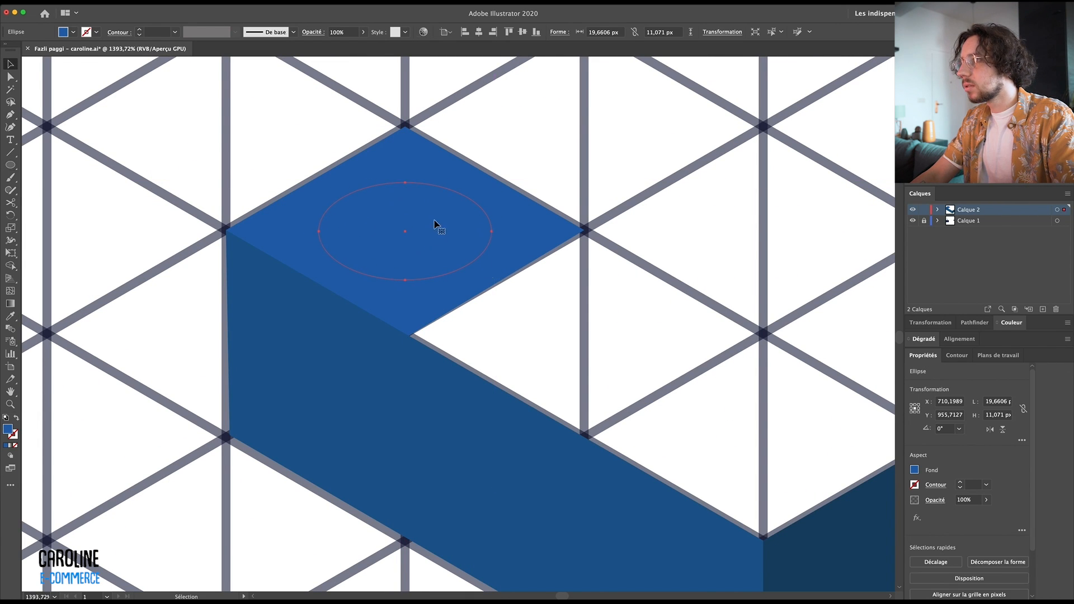
key("i")
left_click(372, 378)
key("v")
left_click(817, 518)
Duplicate the ellipse about 6 px upward and fill the copy with the top face's blue
left_click_drag(415, 234, 419, 189)
key("i")
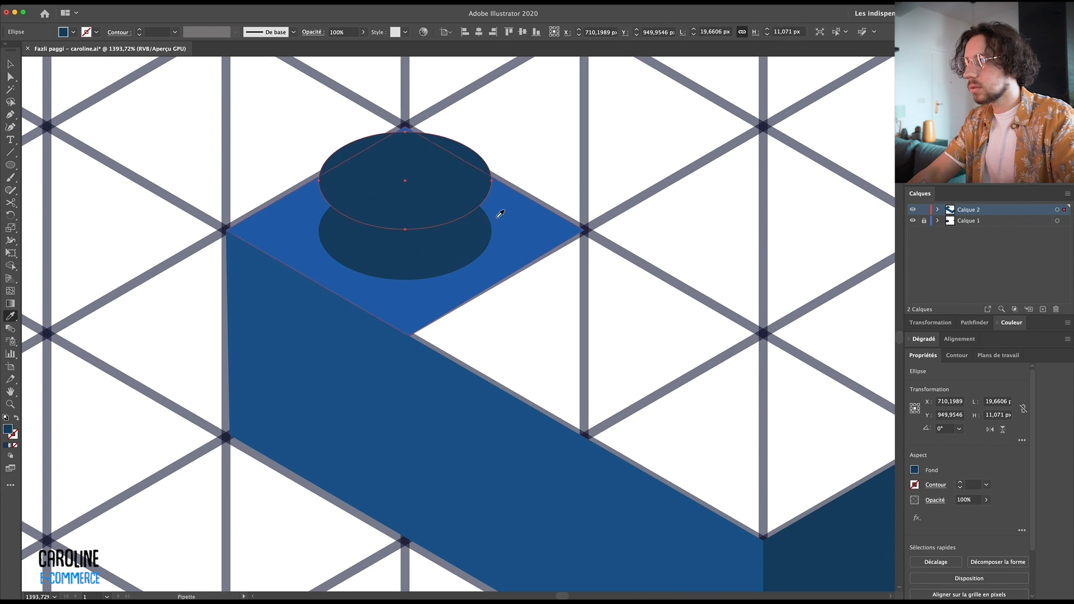
left_click(501, 216)
key("v")
key("super+shift+a")
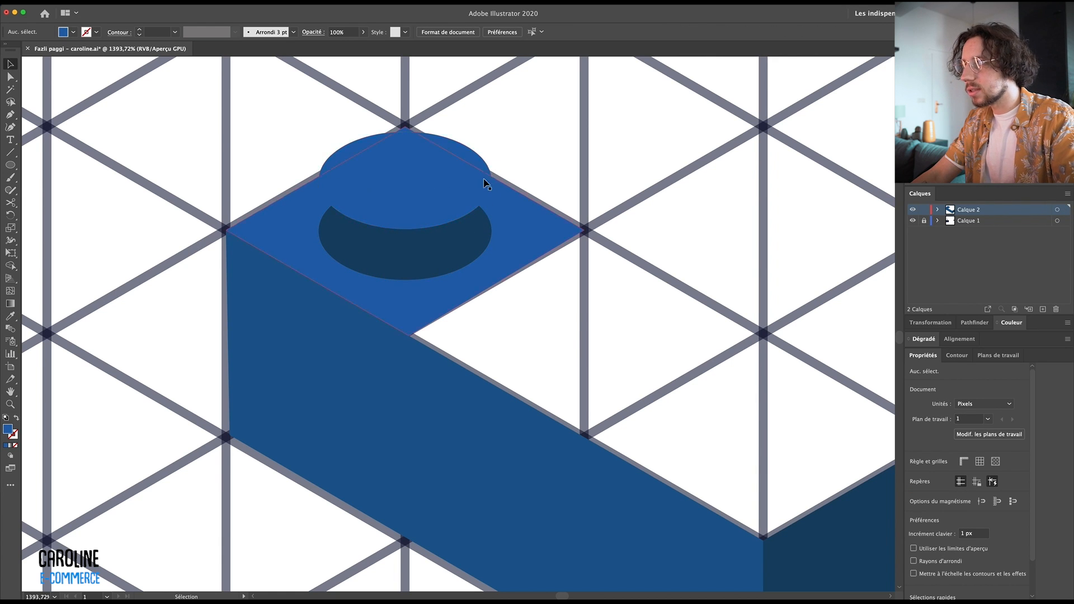
Draw a rectangle joining the sides of the two ellipses and fill it with the lower ellipse's dark blue
key("p")
left_click(319, 181)
left_click(319, 231)
left_click(491, 231)
left_click(492, 181)
left_click(318, 180)
key("i")
left_click(442, 249)
key("v")
key("super+shift+a")
Bring the upper blue ellipse to the front of the stud
right_click(431, 169)
mouse_move(475, 307)
left_click(571, 306)
left_click(601, 162)
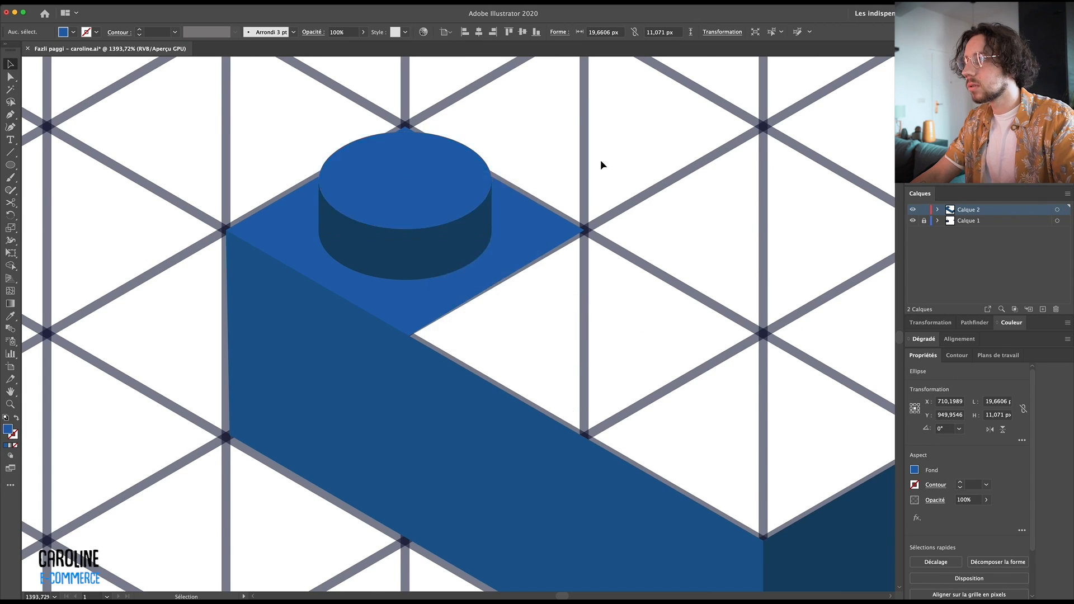
Copy the grouped stud to the next two grid units along the full top face, forming a row of three
left_click_drag(554, 215, 387, 265)
left_click_drag(531, 249, 480, 211)
left_click_drag(480, 211, 479, 273)
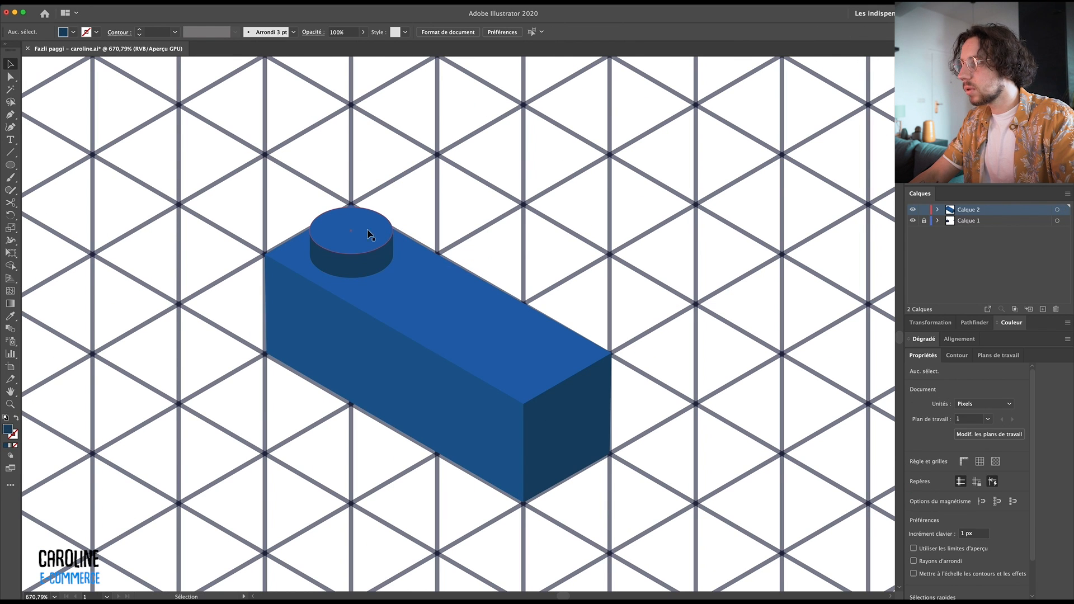
left_click_drag(369, 235, 455, 287)
left_click_drag(456, 286, 507, 323)
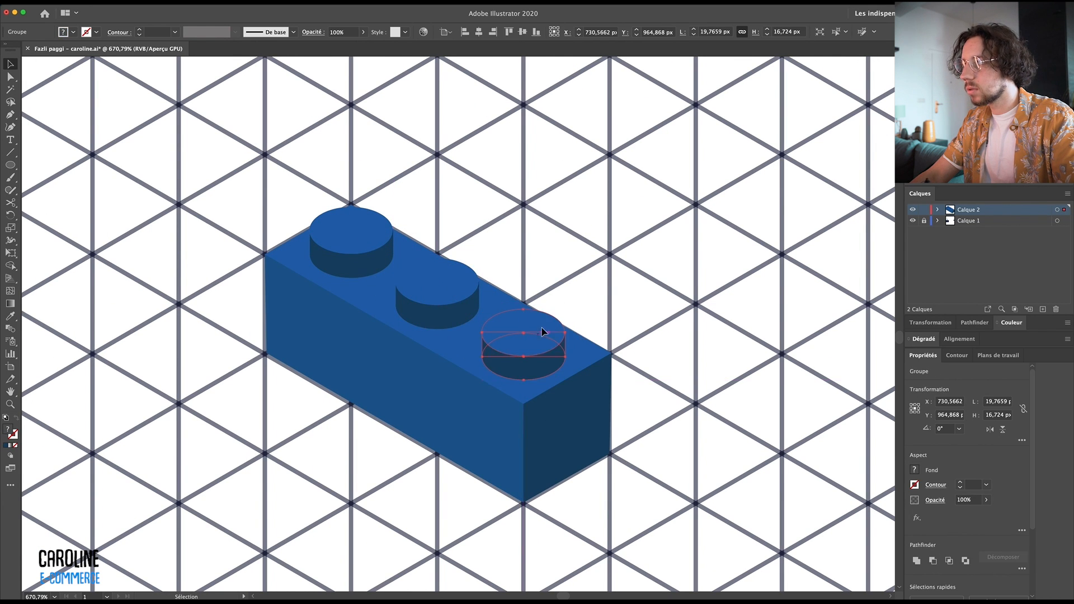
Duplicate the brick's top face twice into the adjacent grid rows behind it
key("super+shift+a")
key("super+0")
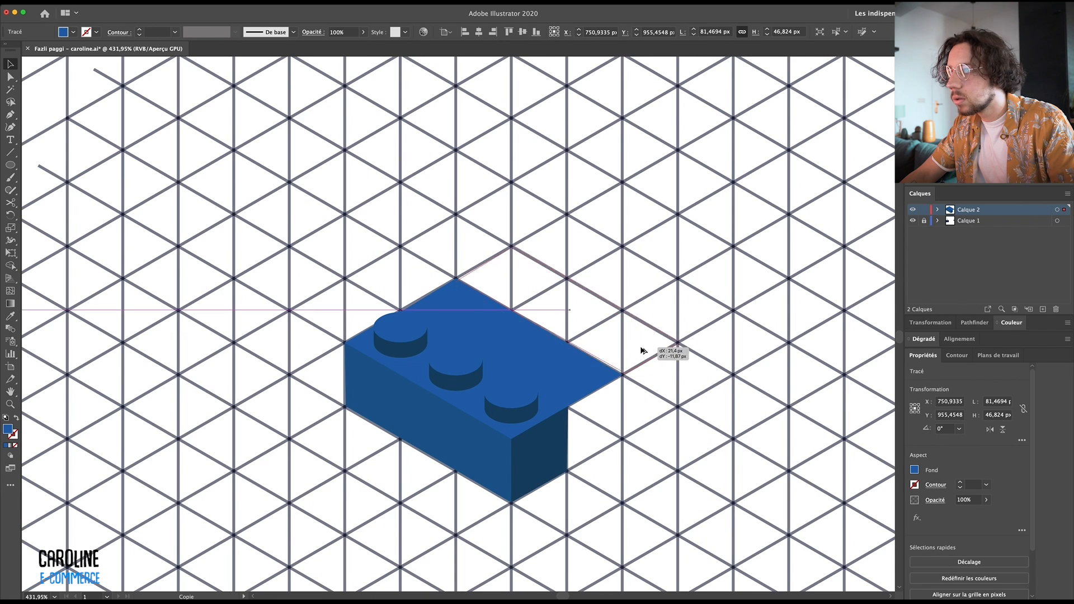
key("p")
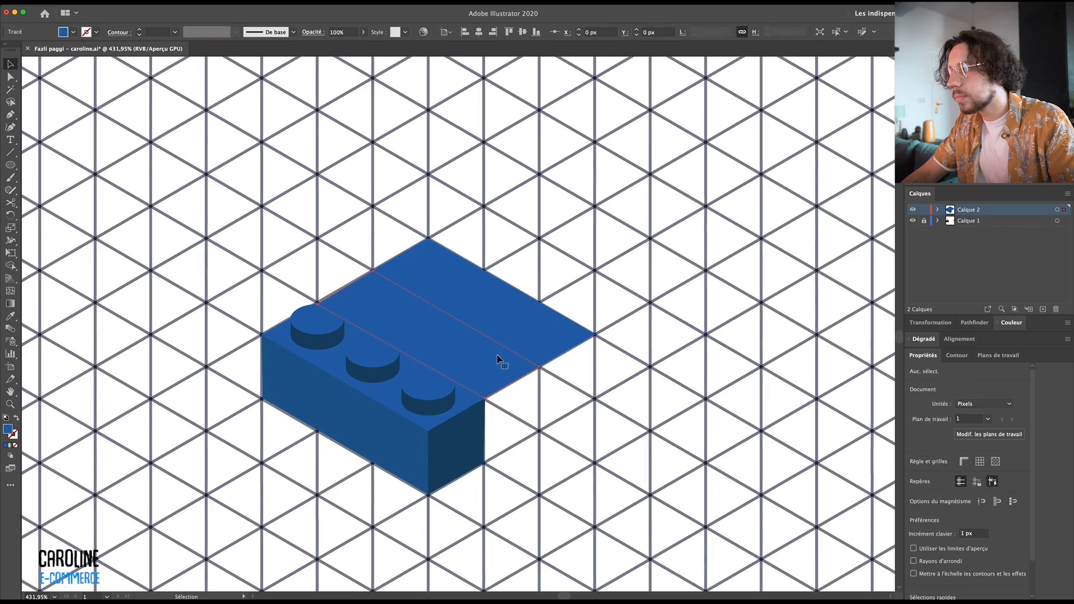
Recolour the two copied top faces turquoise and green, and copy the row of three studs onto each
double_click(8, 429)
key("Return")
double_click(7, 429)
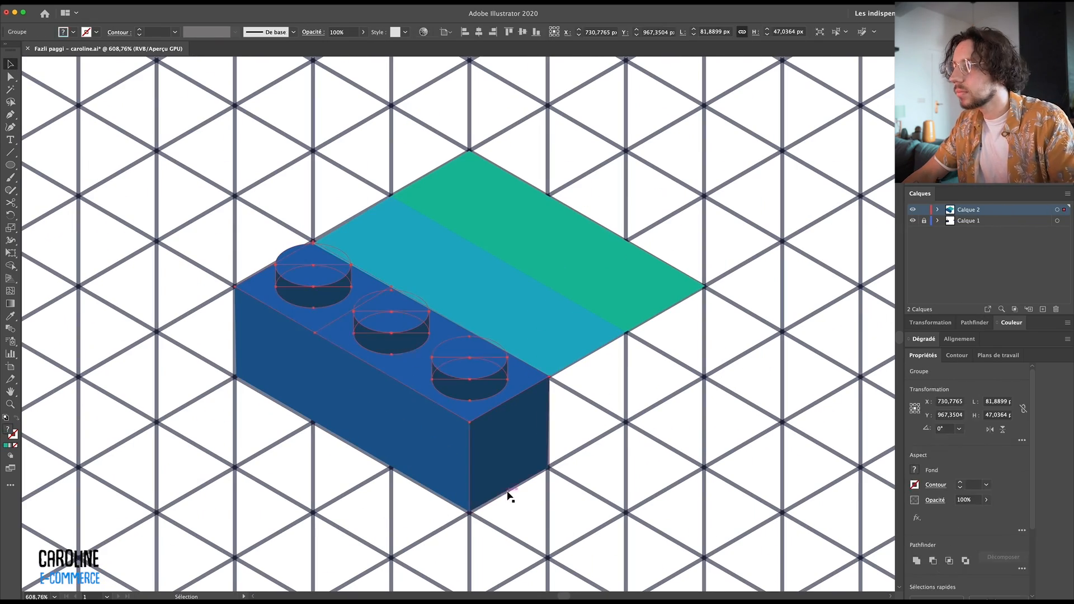
left_click_drag(469, 358, 541, 310)
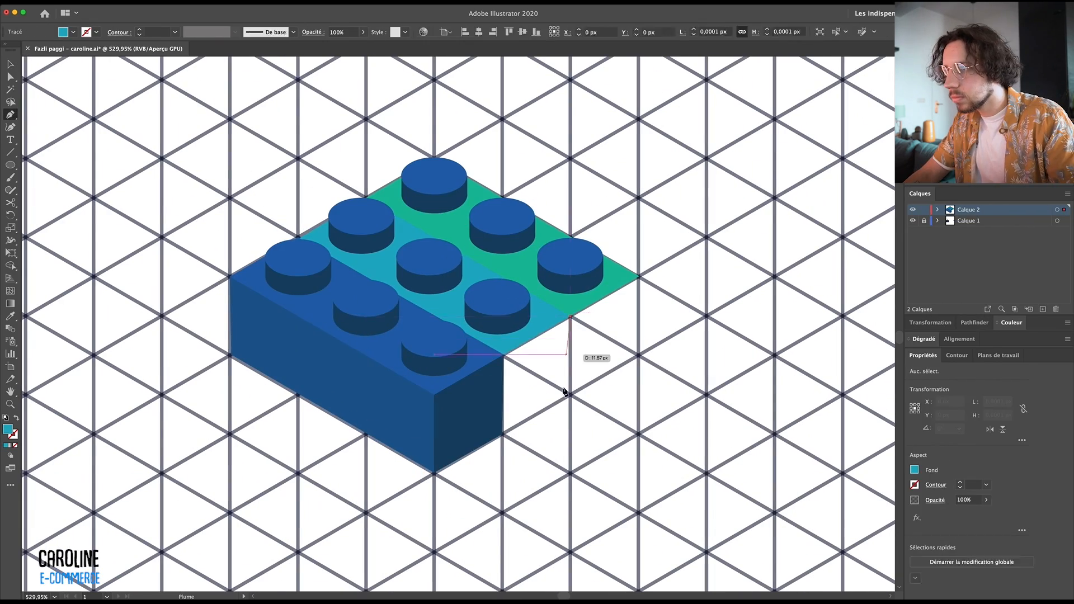
left_click(544, 373)
Draw the missing end face of the green row with the Pen tool and give it a darker green fill
key("p")
left_click(570, 317)
left_click(570, 395)
left_click(639, 355)
left_click(639, 276)
double_click(7, 429)
Recolour the stud tops on the turquoise and green rows to match their top faces
left_click(434, 265)
key("i")
left_click(454, 215)
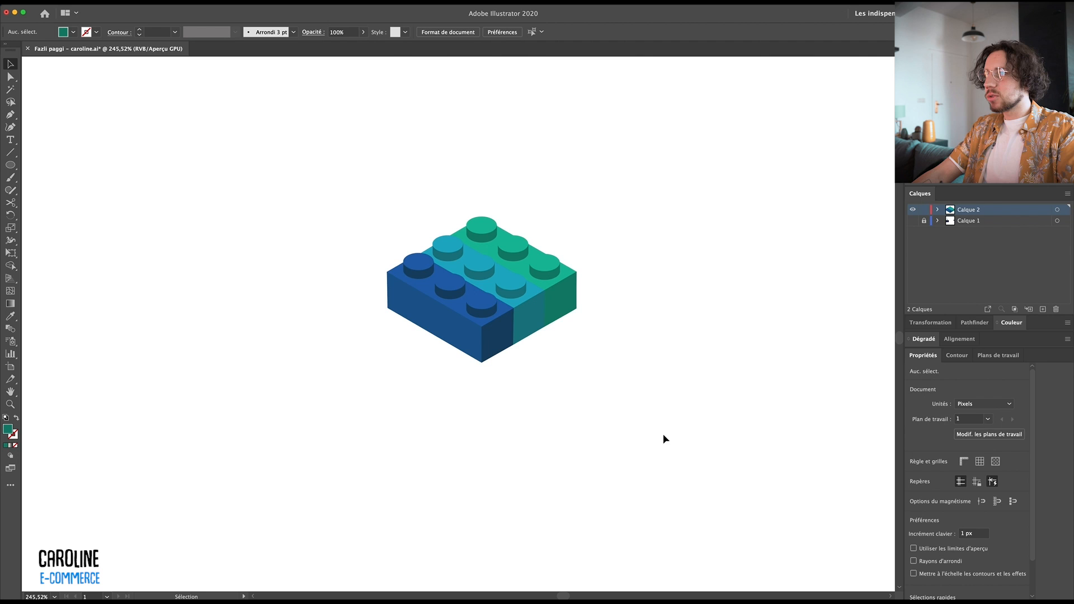
Move the finished three-colour brick icon beside the RELAX TO BUILD wordmark
left_click_drag(670, 434, 313, 167)
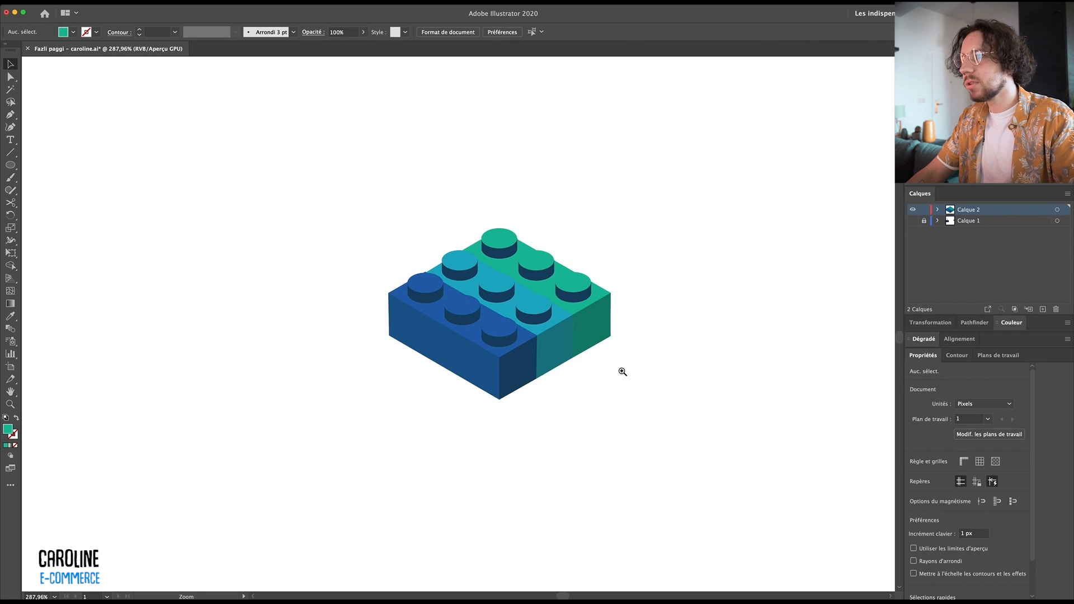
left_click_drag(623, 372, 412, 423)
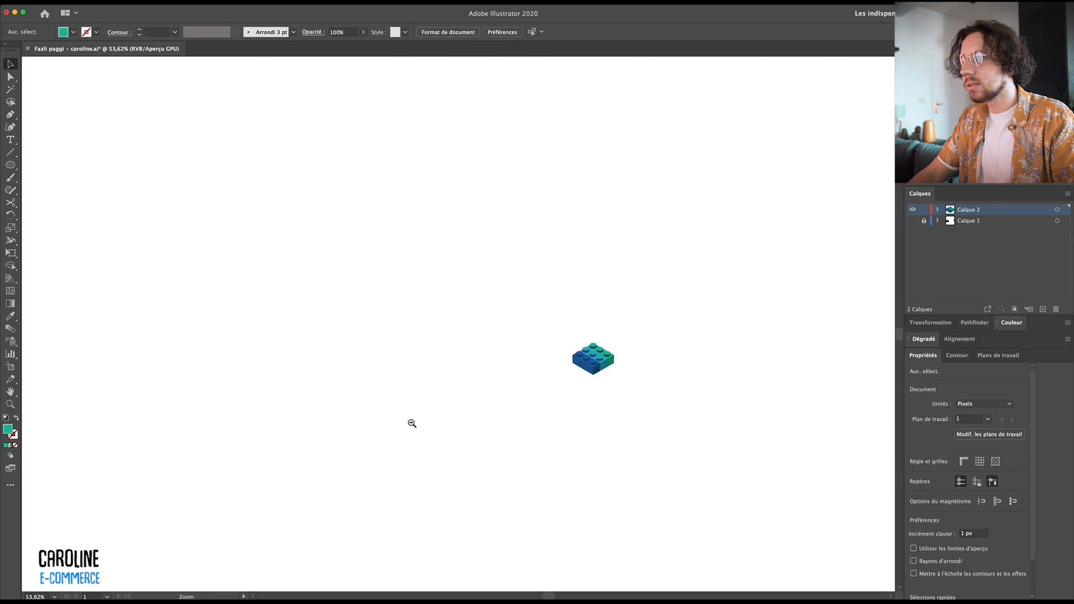
left_click_drag(507, 425, 681, 352)
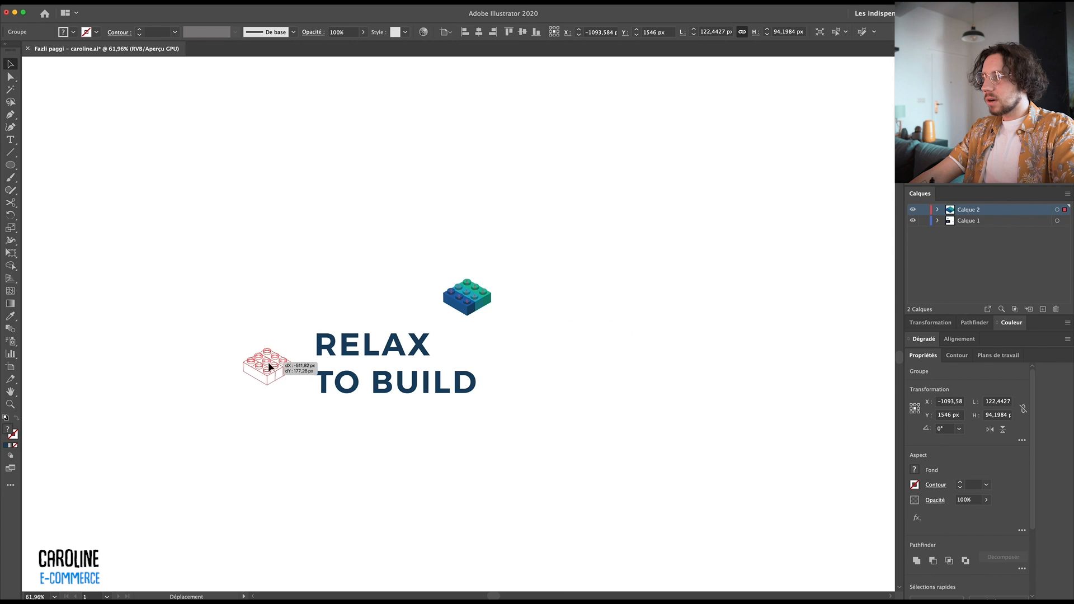
mouse_move(271, 365)
left_mouse_down()
mouse_move(315, 393)
mouse_move(282, 372)
left_mouse_up()
Change the TO BUILD line of the wordmark to the Bold weight of Montserrat
key("t")
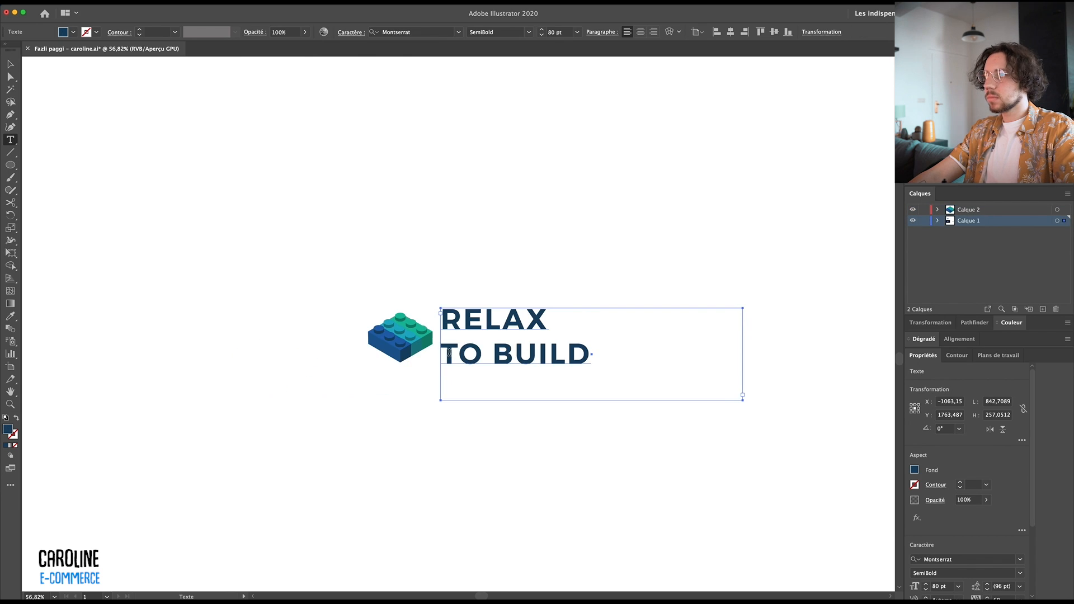
left_click_drag(444, 351, 667, 364)
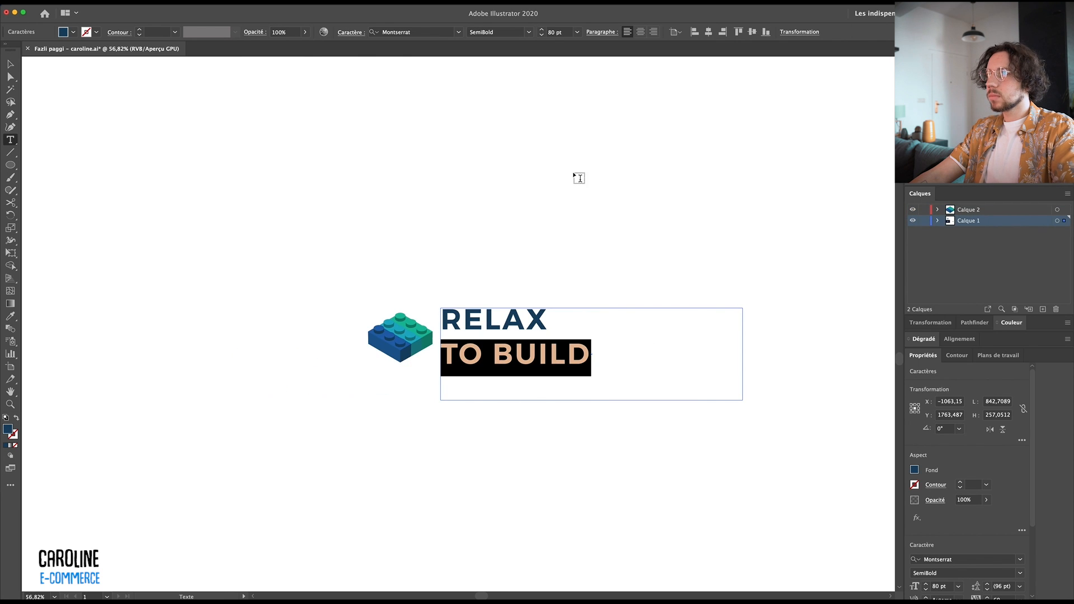
left_click(529, 31)
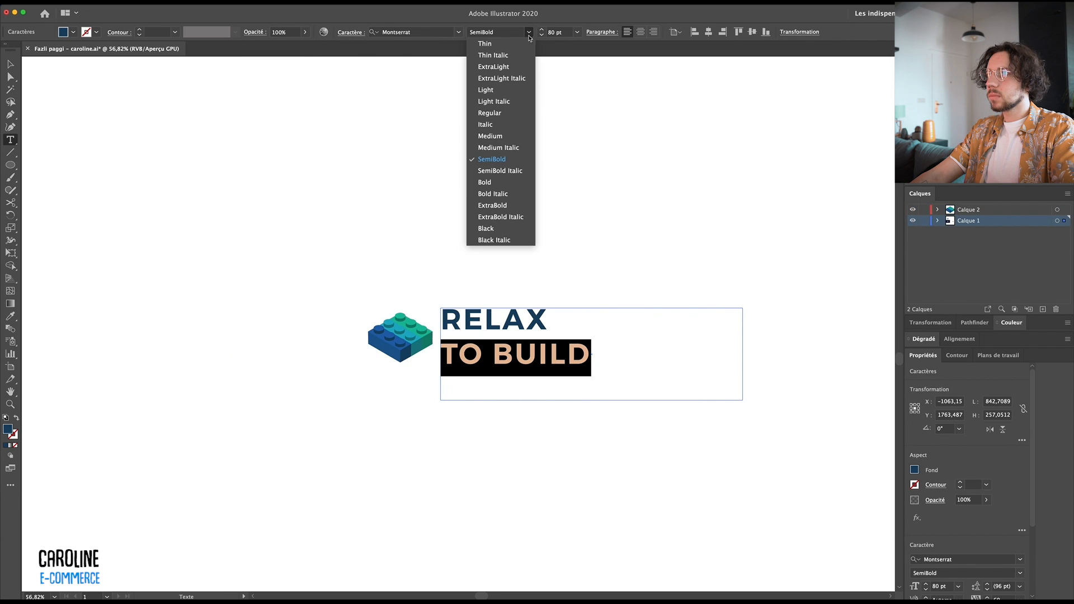
left_click(498, 187)
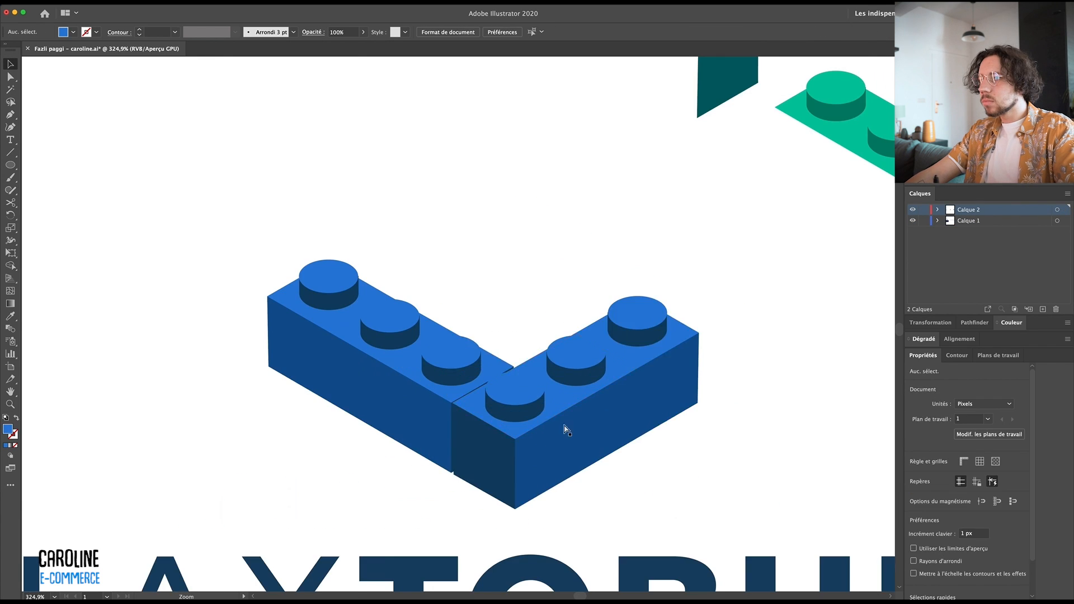
Clean up the L-shaped pair of blue bricks and place a copy of the three-stud brick at its end
scroll(566, 429, "up", 5)
scroll(396, 295, "down", 5)
scroll(495, 404, "down", 5)
scroll(439, 394, "up", 10)
scroll(573, 492, "down", 10)
key("v")
scroll(534, 395, "up", 3)
scroll(496, 358, "down", 5)
left_click_drag(443, 149, 721, 354)
key("Delete")
scroll(448, 370, "up", 8)
left_click(567, 419)
scroll(484, 455, "up", 5)
scroll(498, 434, "down", 15)
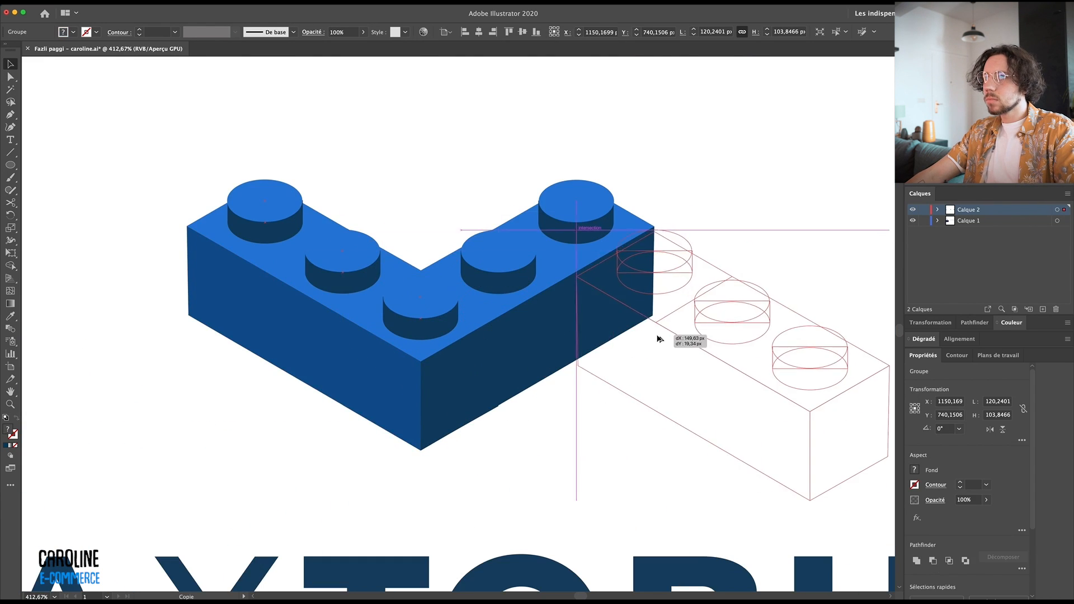
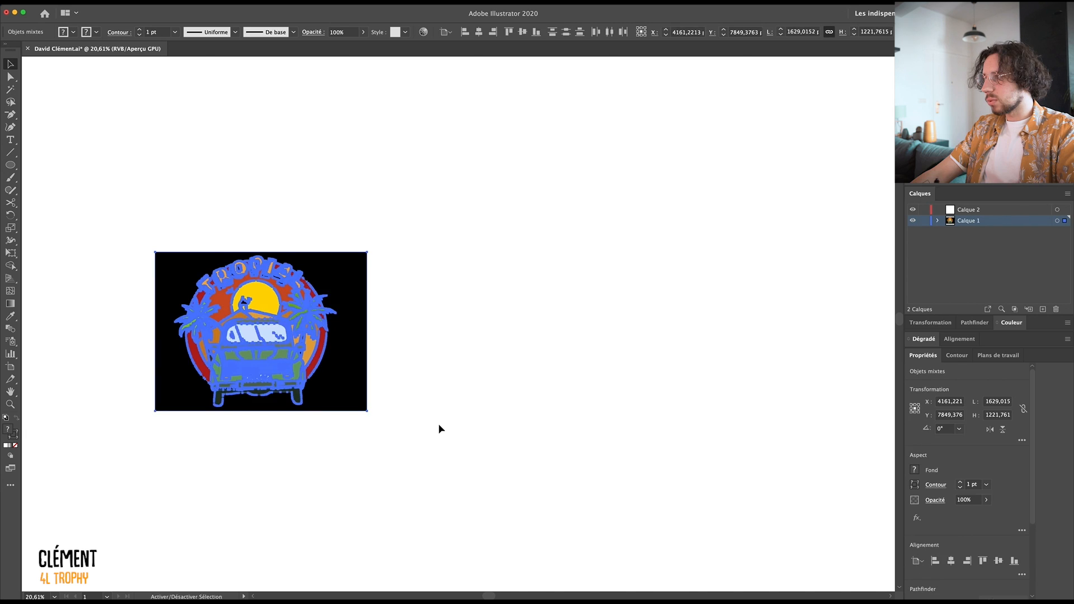
Select the Renault 4 reference photo and open its opacity setting
left_click(438, 425)
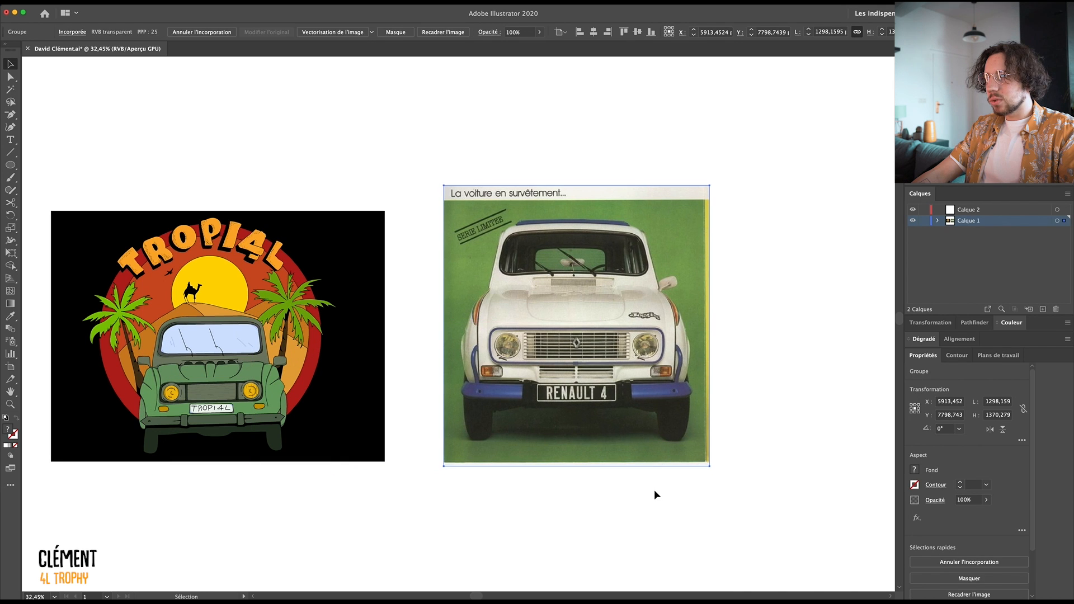
left_click(656, 496)
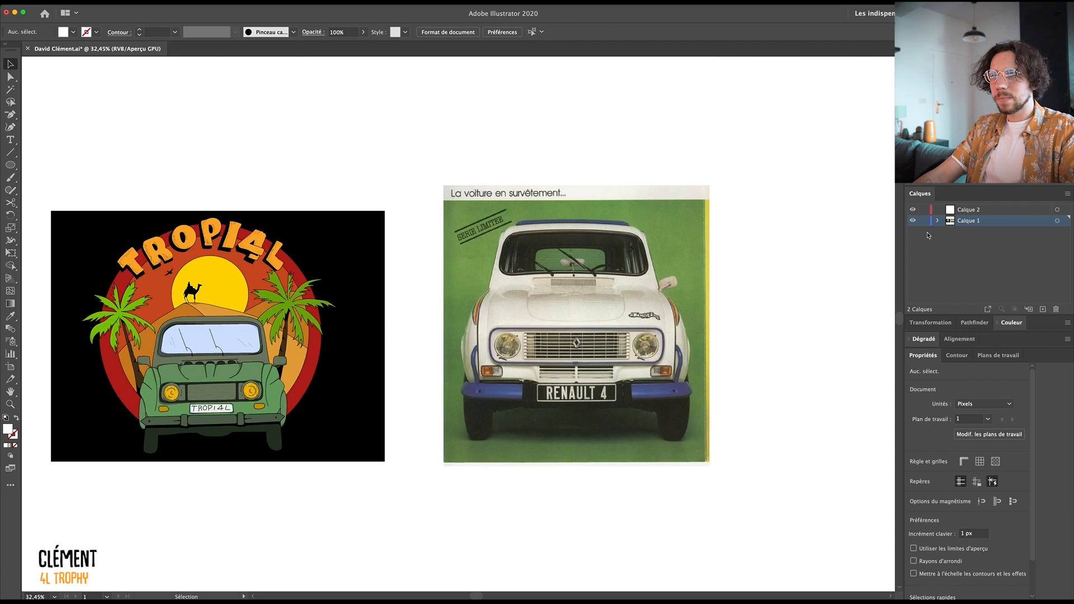
left_click(646, 338)
left_click(538, 33)
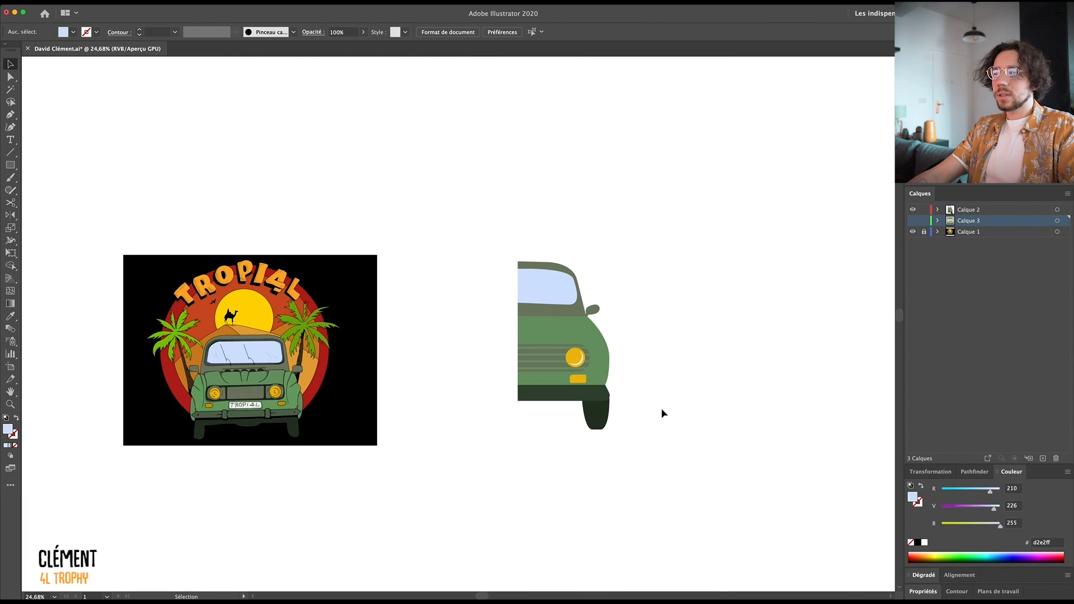
Select the whole half-car drawing and move it farther away from the original TROPI4L logo
left_click_drag(678, 475, 482, 240)
left_click_drag(564, 337, 633, 338)
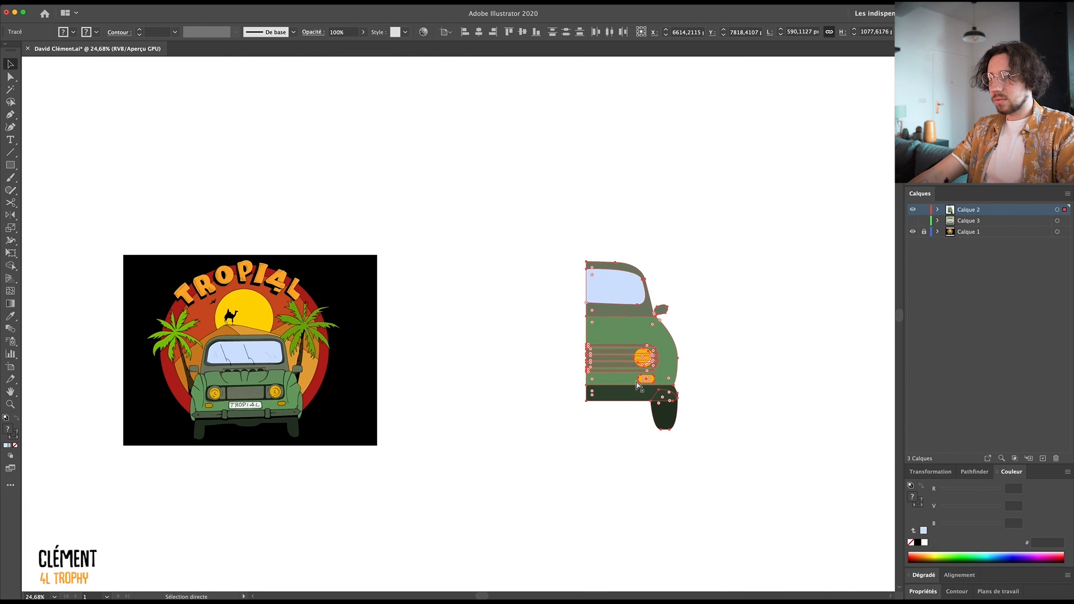
left_click(600, 443)
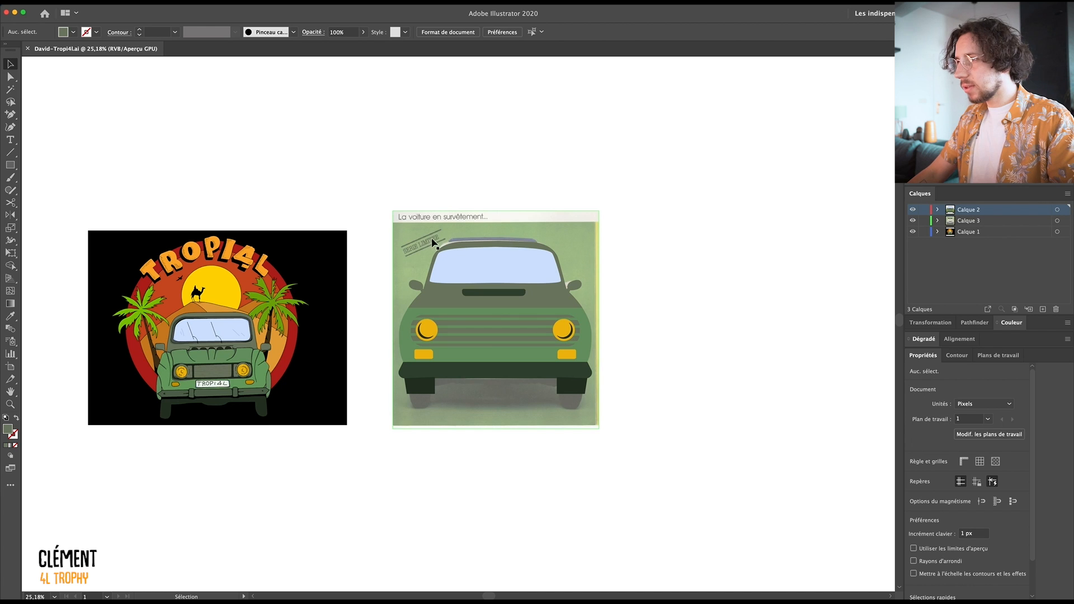
Hide and show the Calque 2 layer to compare the car drawing with the reference photo
left_click(913, 209)
left_click(913, 210)
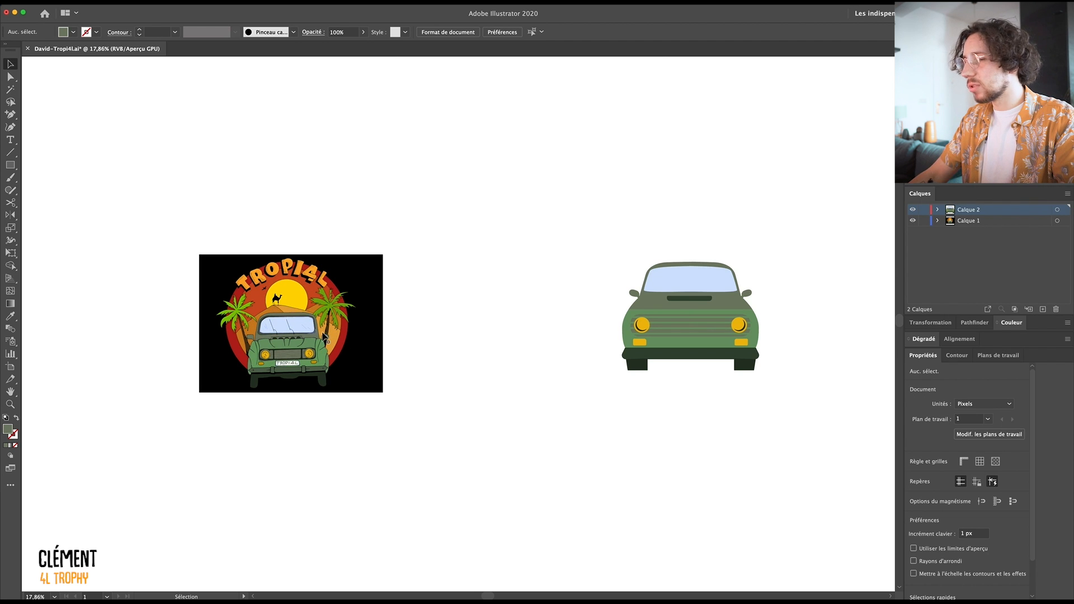
scroll(635, 414, "right", 5)
scroll(634, 415, "down", 1)
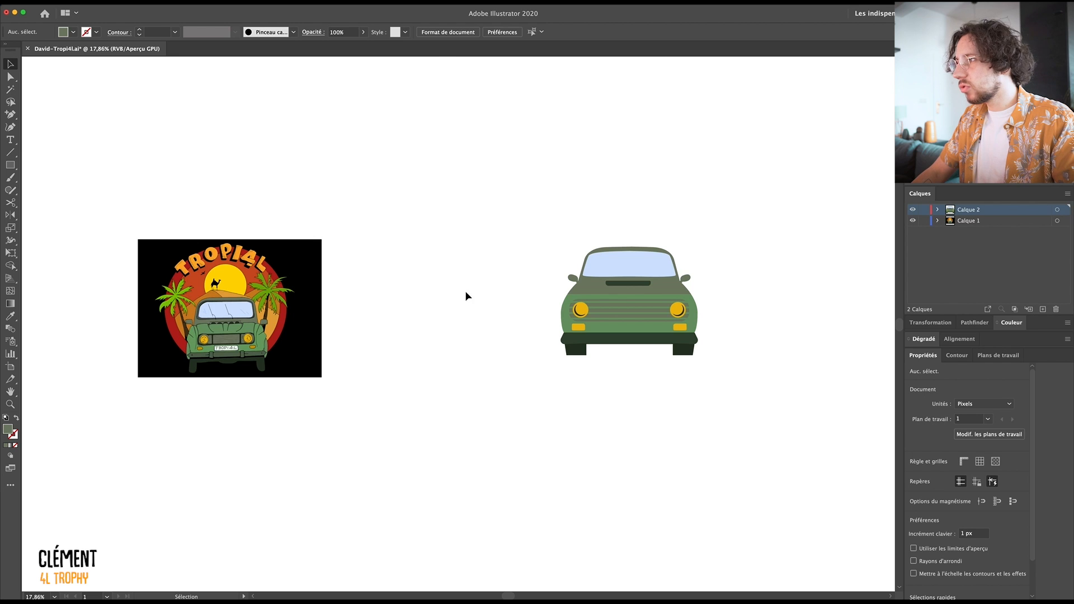
Add the large text TROPI4L beneath the green car
left_click_drag(629, 390, 532, 404)
left_click_drag(560, 343, 609, 333)
left_click(564, 362)
left_click_drag(617, 404, 547, 394)
key("super+v")
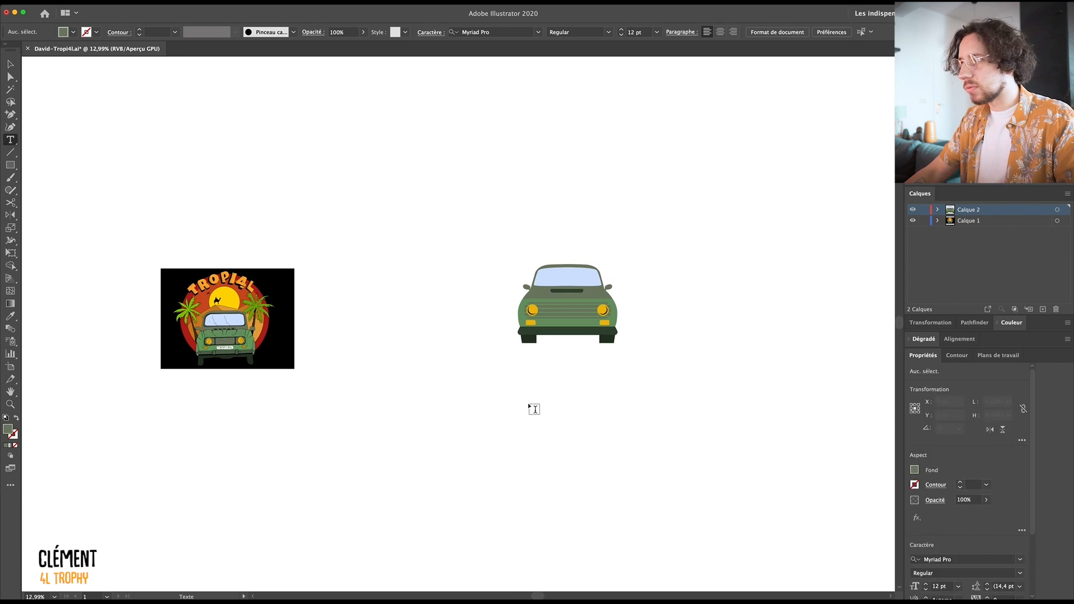
left_click_drag(456, 257, 605, 381)
key("e")
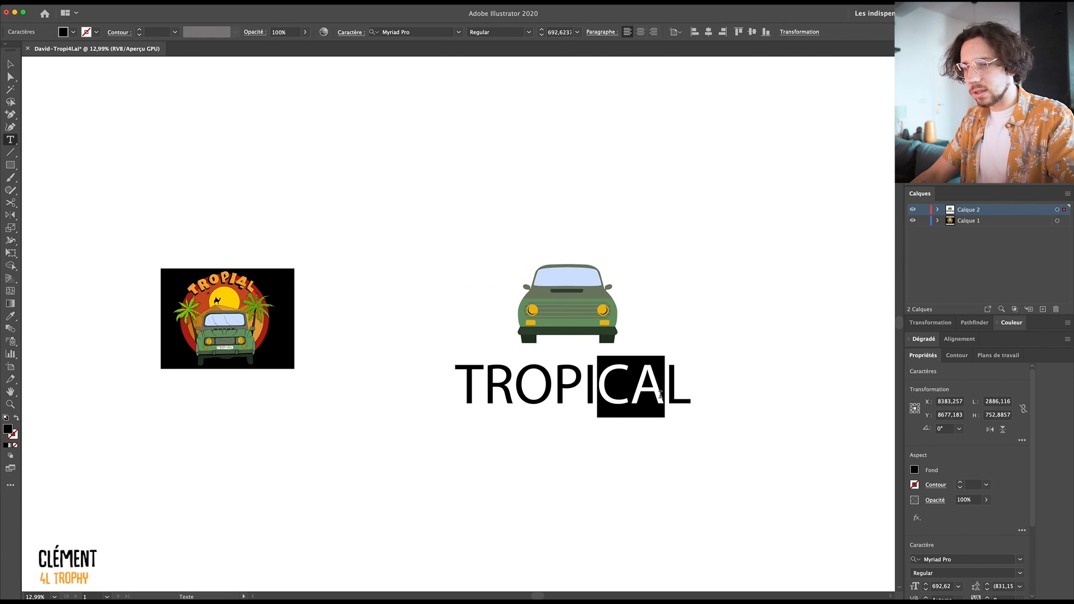
type("4L")
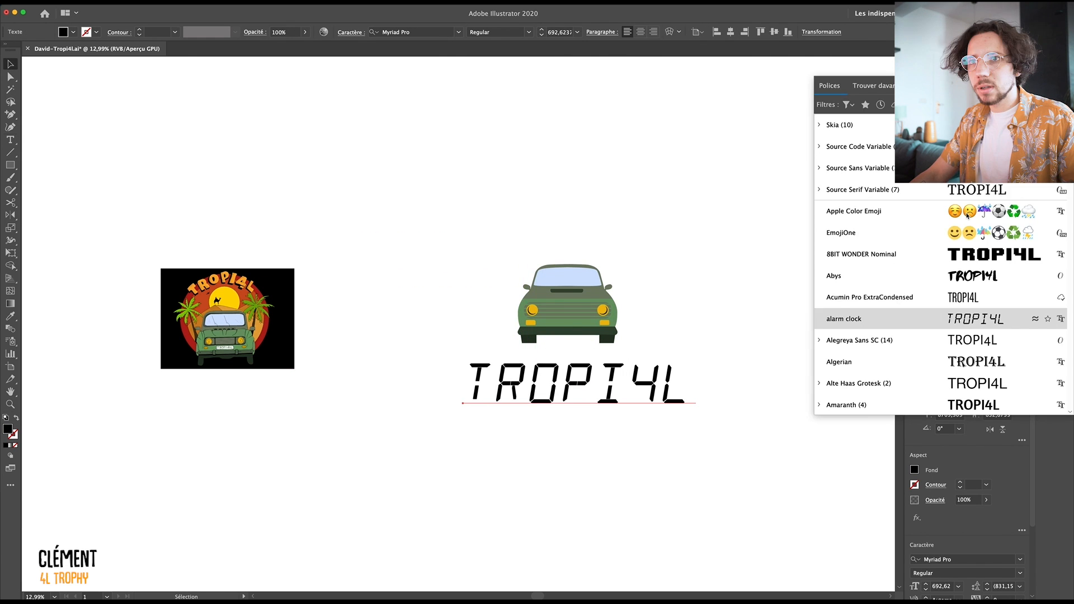
Set the TROPI4L text in Kinsale Display and move it up closer beneath the car
scroll(968, 216, "down", 2)
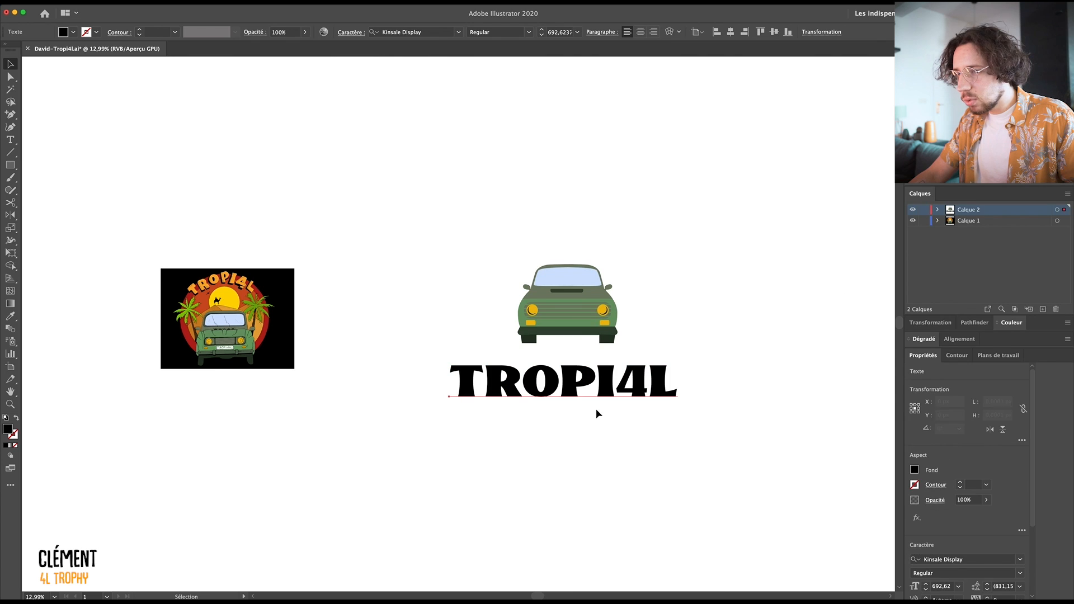
left_click_drag(599, 398, 561, 383)
left_click(595, 420)
left_click(559, 402)
left_click(565, 409)
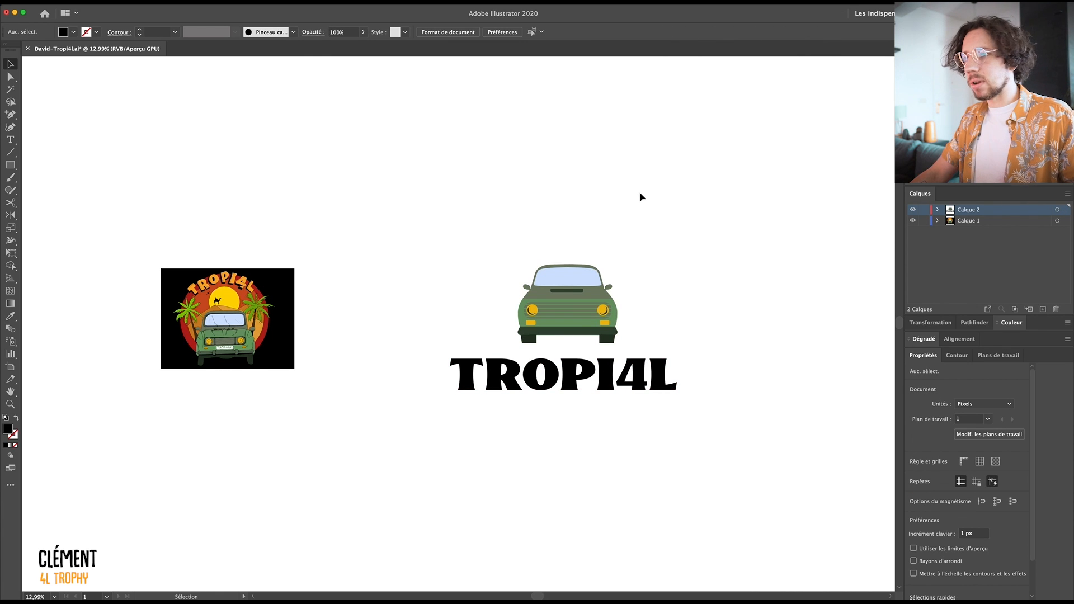
Scale down the car and the TROPI4L wordmark, making the car narrower than the text
left_click_drag(566, 426, 617, 426)
left_click(578, 386)
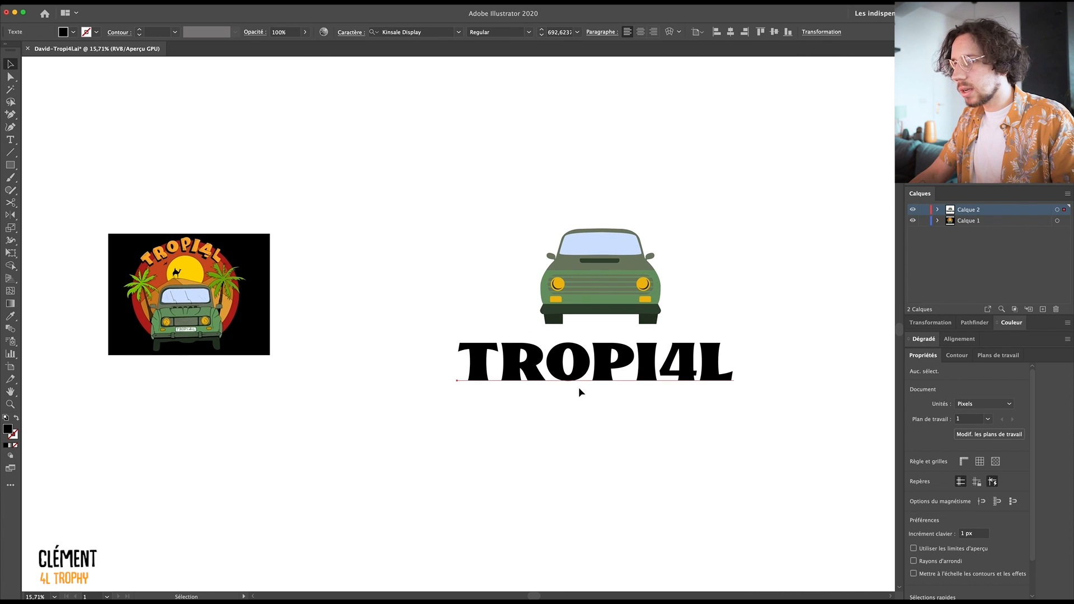
key("e")
left_click_drag(790, 463, 414, 162)
Recolour the TROPI4L wordmark with the dark green sampled from the car
left_click(595, 390)
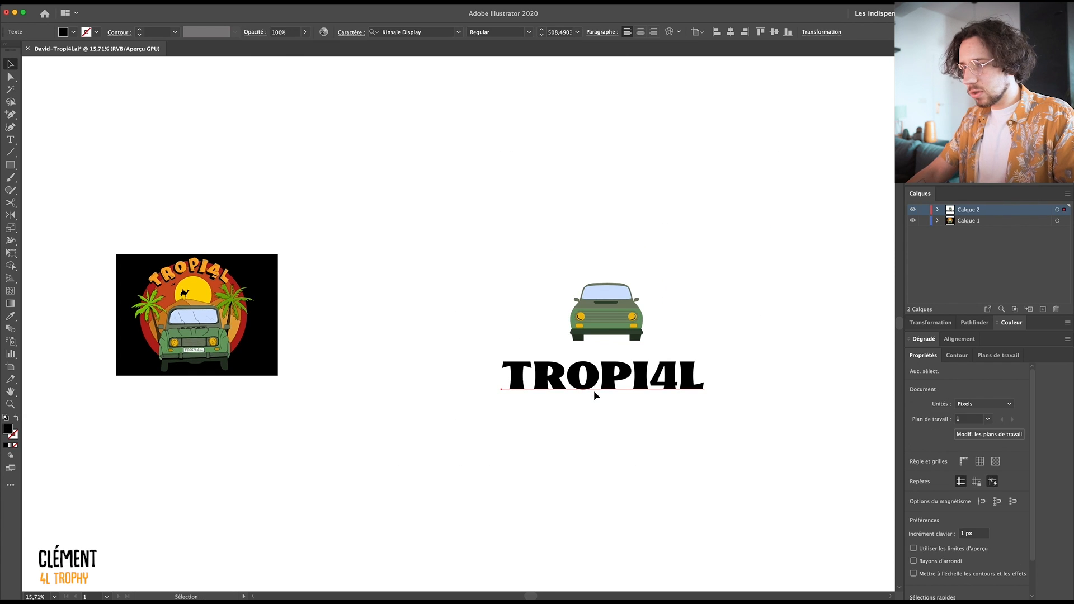
key("i")
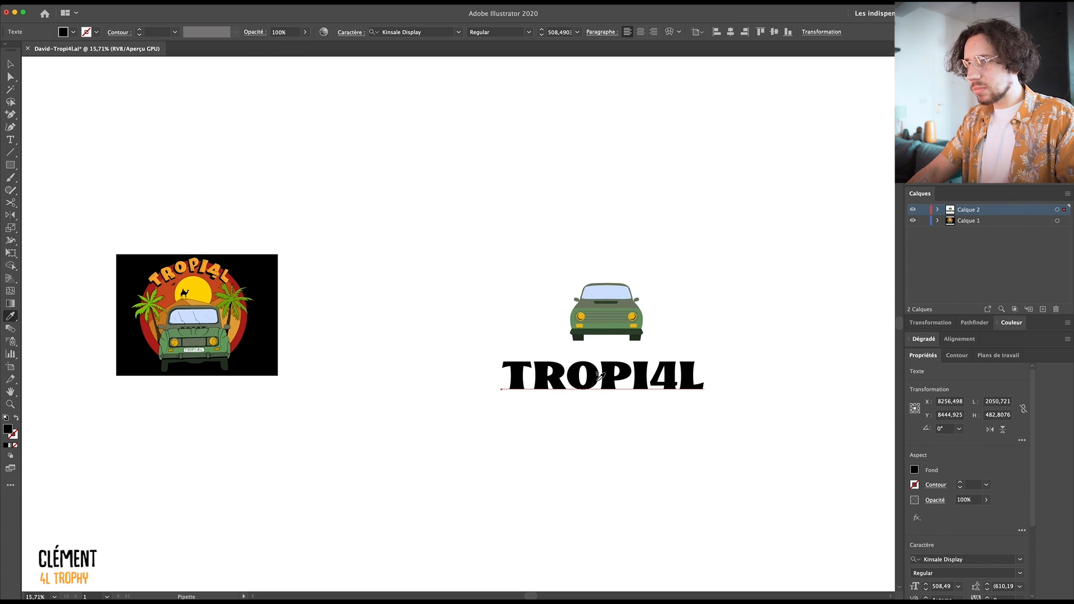
left_click(588, 304)
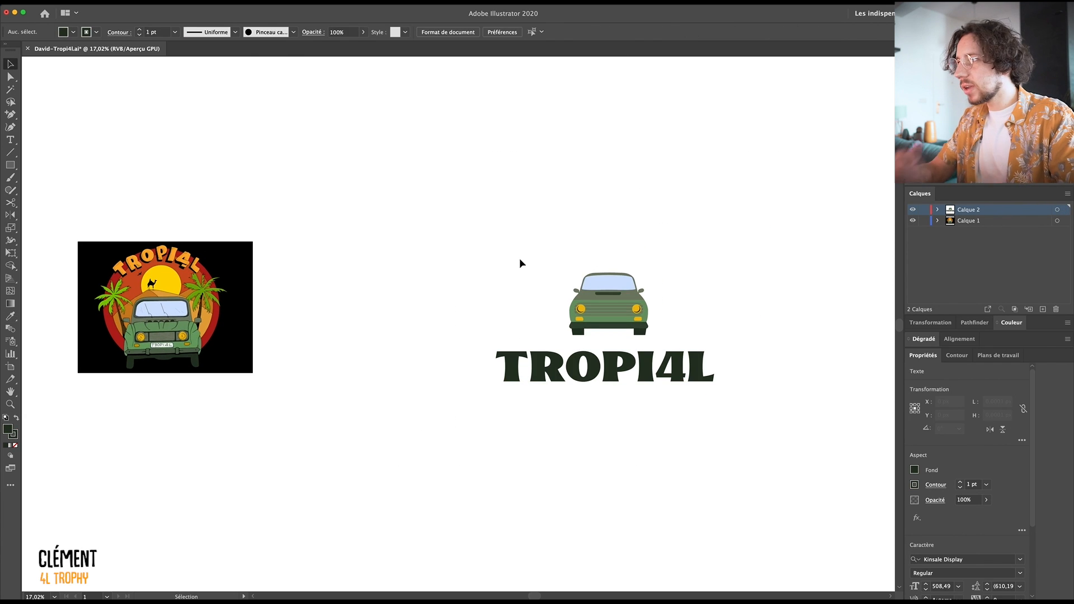
Draw a circle about 1157 px wide as a sun behind the car and recolour it orange ffae39
left_click_drag(10, 165, 40, 184)
left_click_drag(606, 283, 670, 284)
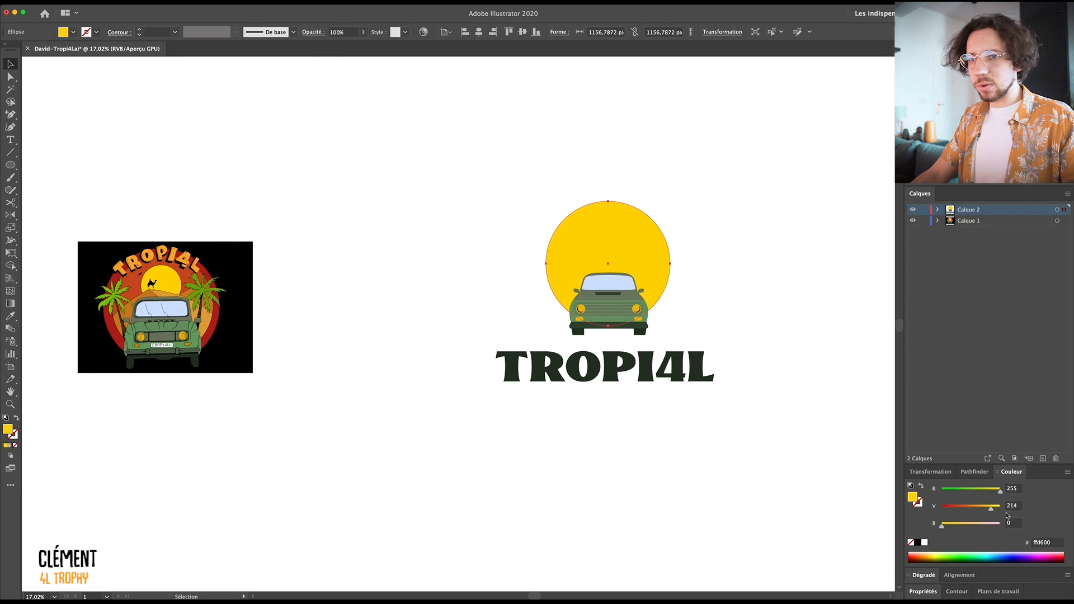
left_click_drag(991, 508, 980, 509)
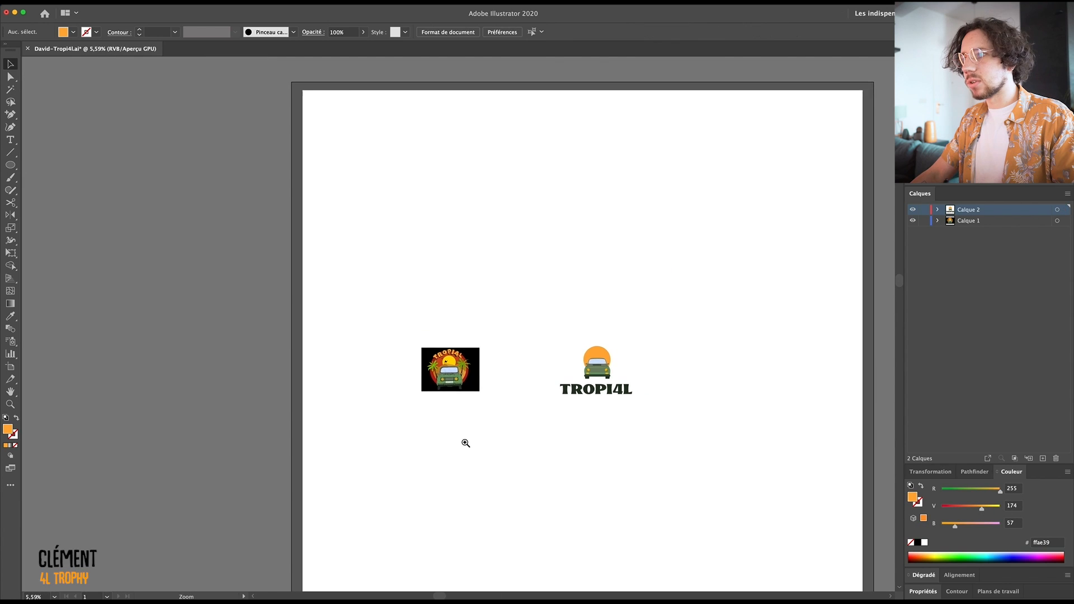
Resize the orange circle to about 1088 px wide around the car
scroll(599, 408, "up", 3)
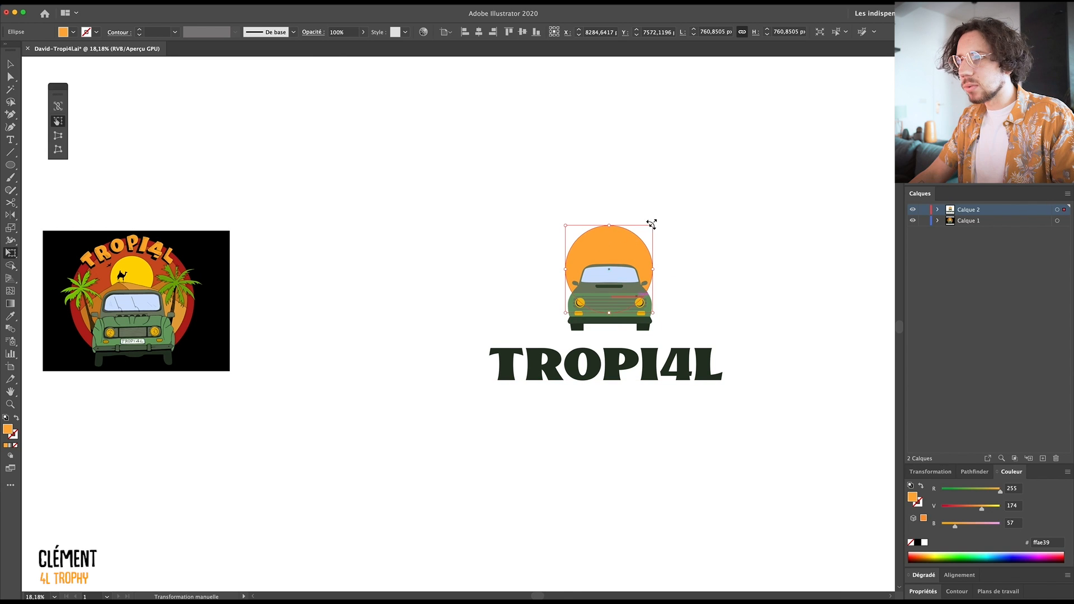
left_click_drag(650, 226, 688, 191)
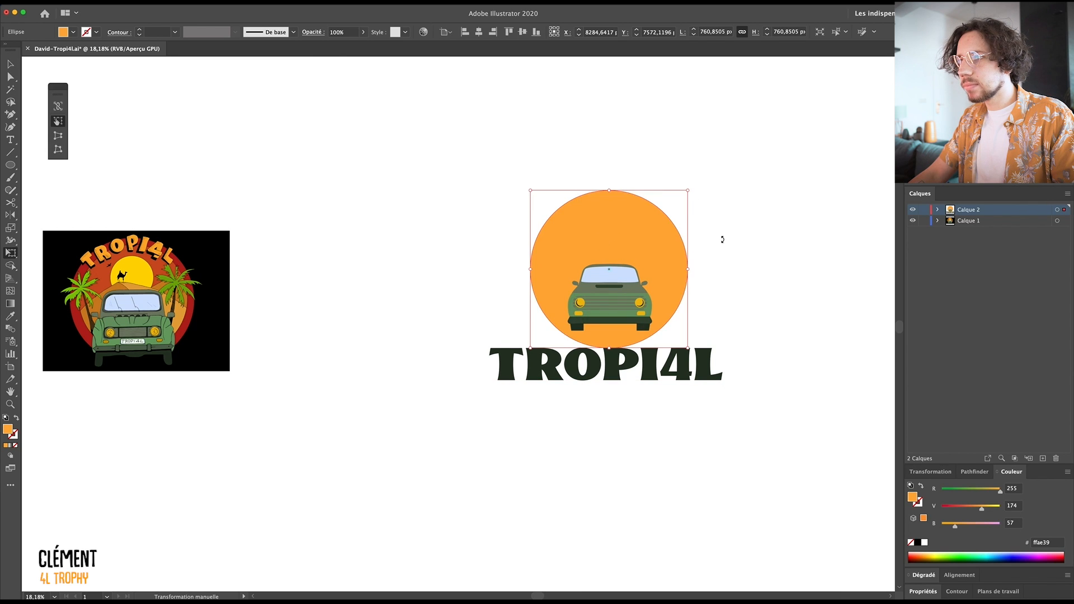
key("v")
left_click(774, 365)
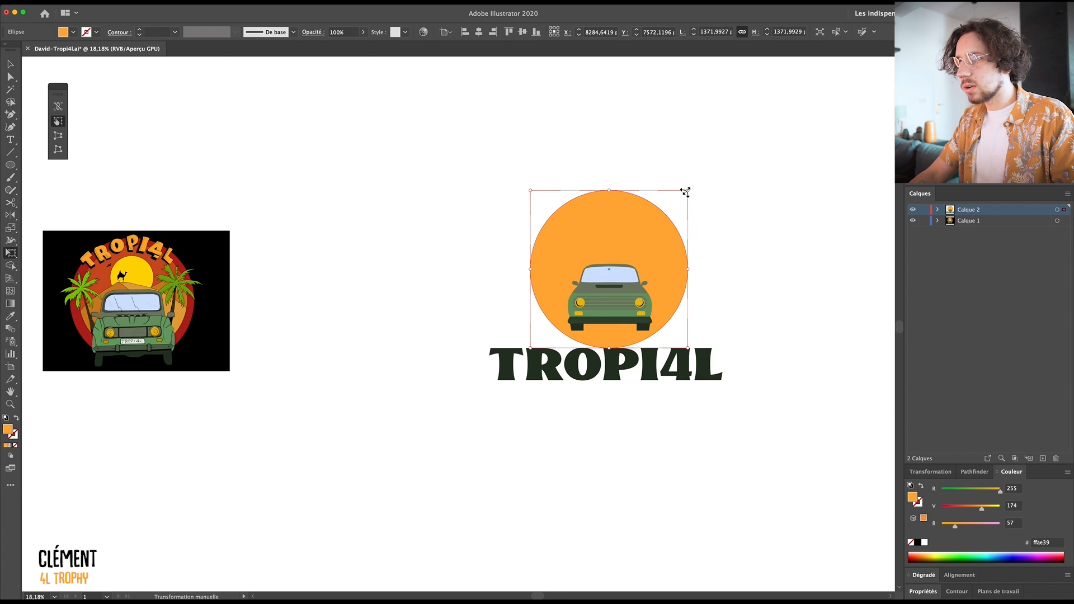
left_click_drag(684, 190, 671, 213)
key("v")
Draw a horizontal line across the orange circle with the Pen tool and align it to the bottom of the wheels
key("p")
scroll(652, 269, "up", 5)
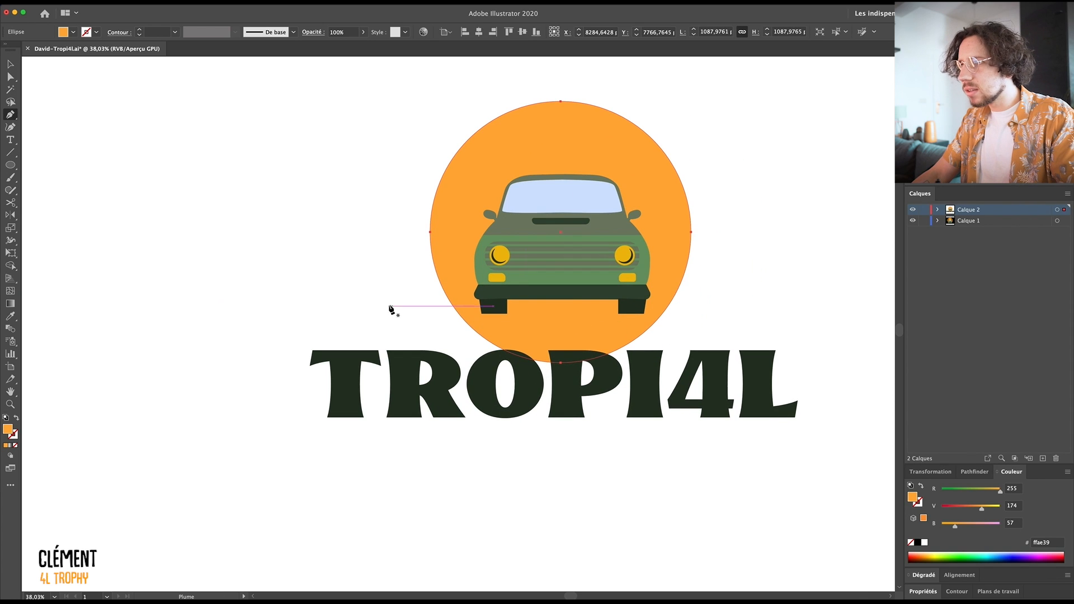
left_click(378, 315)
left_click(754, 328, "shift")
key("v")
scroll(701, 323, "up", 7)
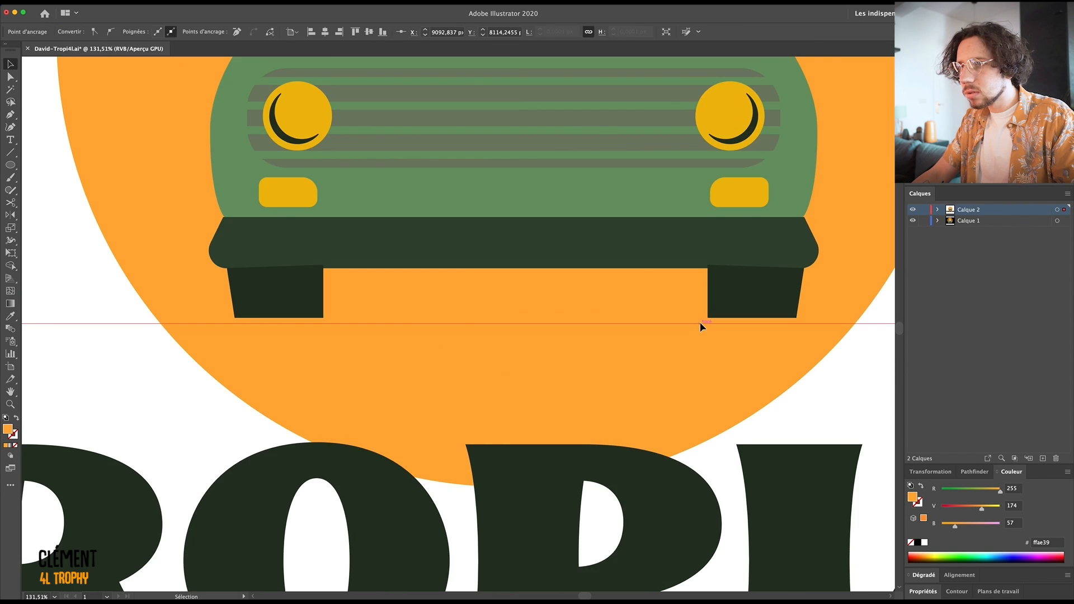
left_click_drag(701, 324, 700, 318)
Remove the part of the circle below the line with the Shape Builder and clear the leftover line
scroll(702, 324, "down", 10)
scroll(677, 286, "up", 3)
left_click_drag(750, 394, 520, 367)
key("shift+m")
left_click(587, 330, "alt")
key("v")
left_click(680, 260)
key("a")
scroll(680, 260, "down", 3)
scroll(516, 323, "up", 1)
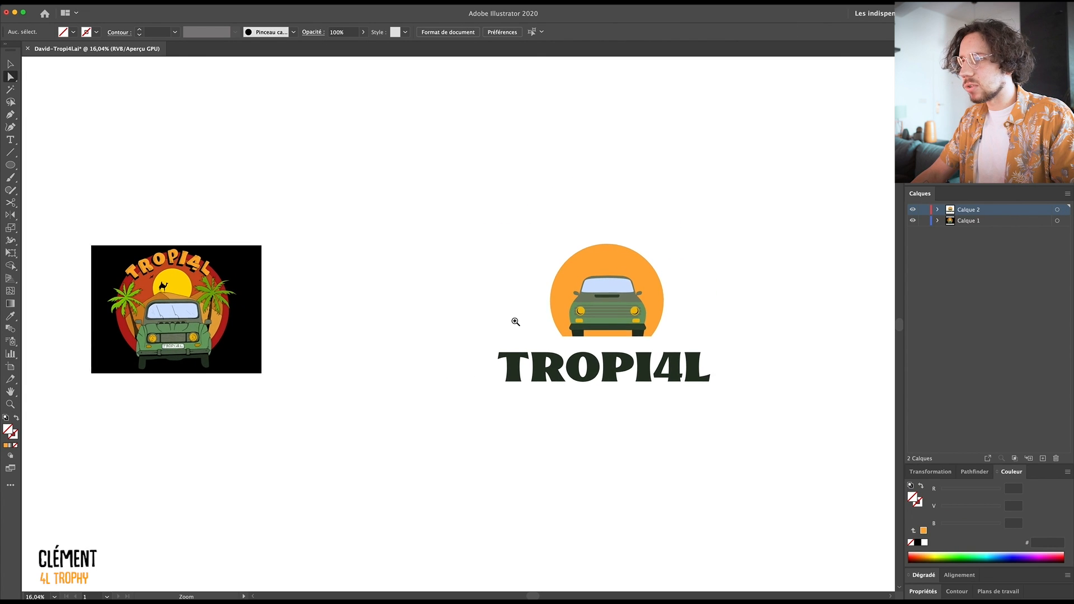
Draw a thin pointed streak over the sun's left edge with the Pen tool, fill it white and duplicate it
left_click_drag(515, 322, 545, 331)
key("p")
left_click(521, 255)
left_click(621, 255)
left_click(538, 264)
key("v")
left_click(925, 542)
left_click_drag(551, 260, 555, 282)
mouse_move(553, 283)
left_mouse_down()
mouse_move(512, 320)
mouse_move(576, 246)
mouse_move(593, 248)
left_mouse_up()
Transform one of the white streaks and arrange the set along the sun's left edge
left_click(536, 332)
left_click(614, 303)
right_click(611, 240)
mouse_move(638, 369)
left_click(747, 395)
left_click(669, 194)
left_click_drag(582, 281, 589, 277)
mouse_move(566, 313)
left_mouse_down()
mouse_move(554, 304)
mouse_move(544, 322)
left_mouse_up()
Group the white streaks, place a copy on the sun's right edge, and save the file
left_click_drag(483, 235, 552, 348)
key("super+g")
left_click_drag(563, 285, 721, 287)
left_click_drag(708, 255, 703, 264)
key("a")
scroll(756, 315, "up", 5)
key("v")
scroll(730, 277, "down", 6)
key("super+s")
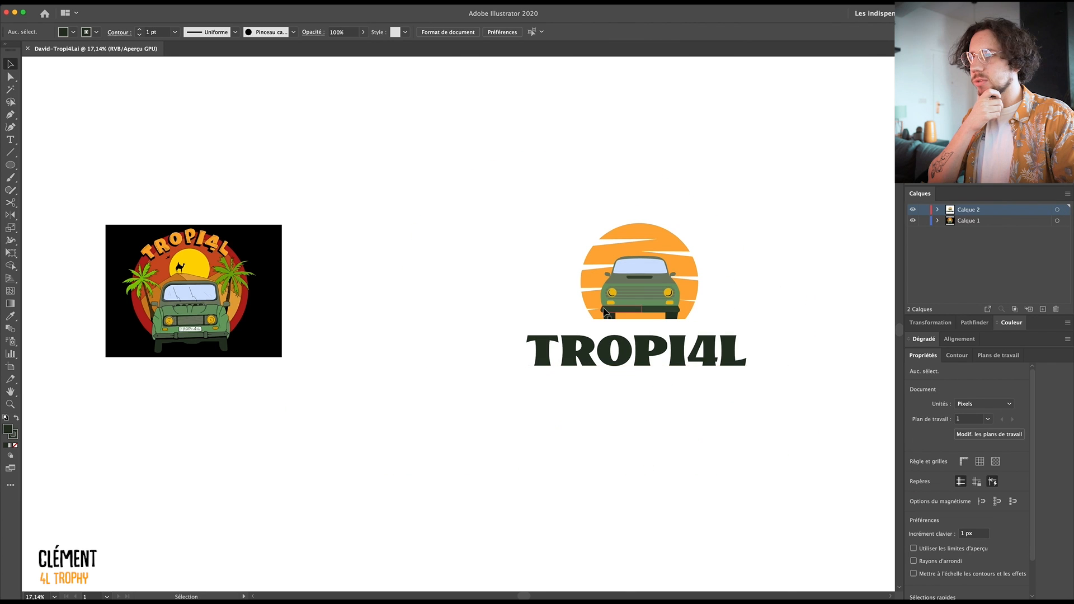
Delete two surplus white streaks from the upper right part of the sun
left_click(658, 228)
key("Delete")
left_click(664, 226)
key("Delete")
scroll(393, 325, "down", 3)
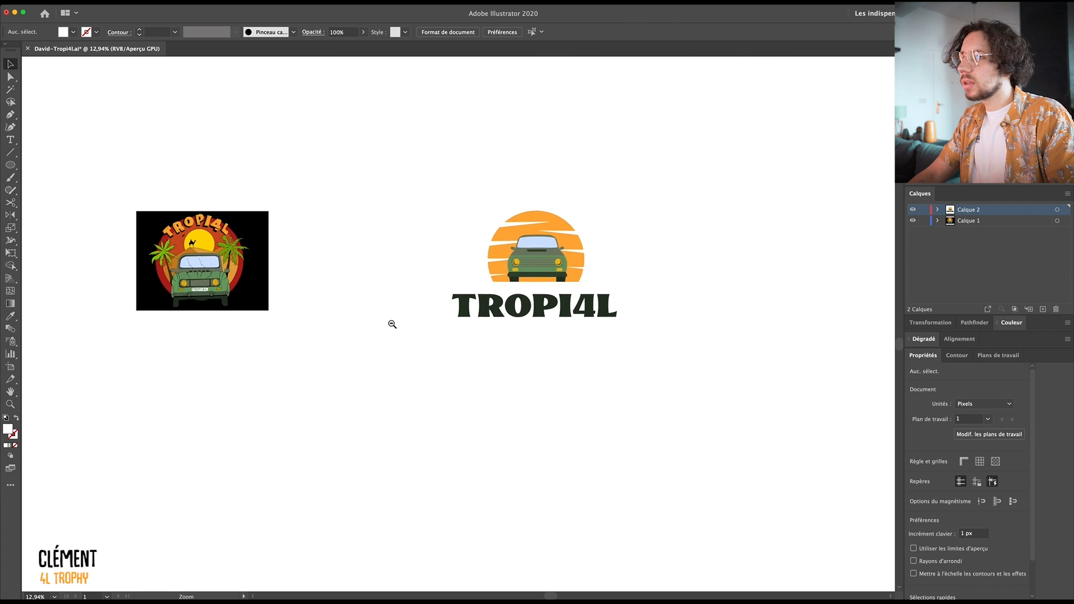
Place an orange copy of the TROPI4L wordmark slightly below and behind the dark green one as a shadow, and save the file
scroll(392, 324, "down", 4)
scroll(310, 360, "up", 2)
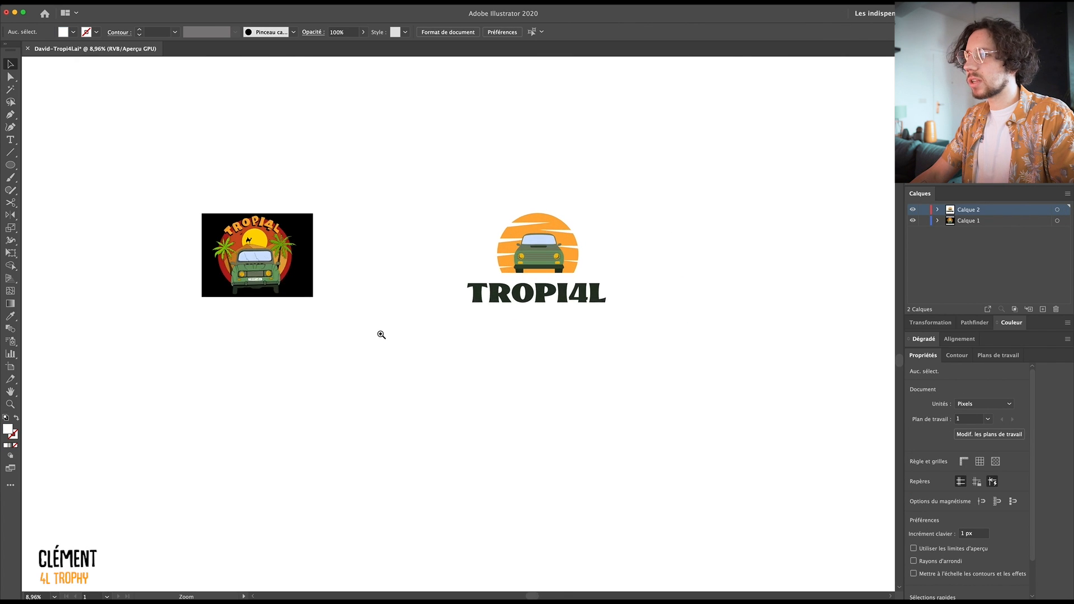
scroll(392, 332, "up", 2)
scroll(408, 321, "up", 7)
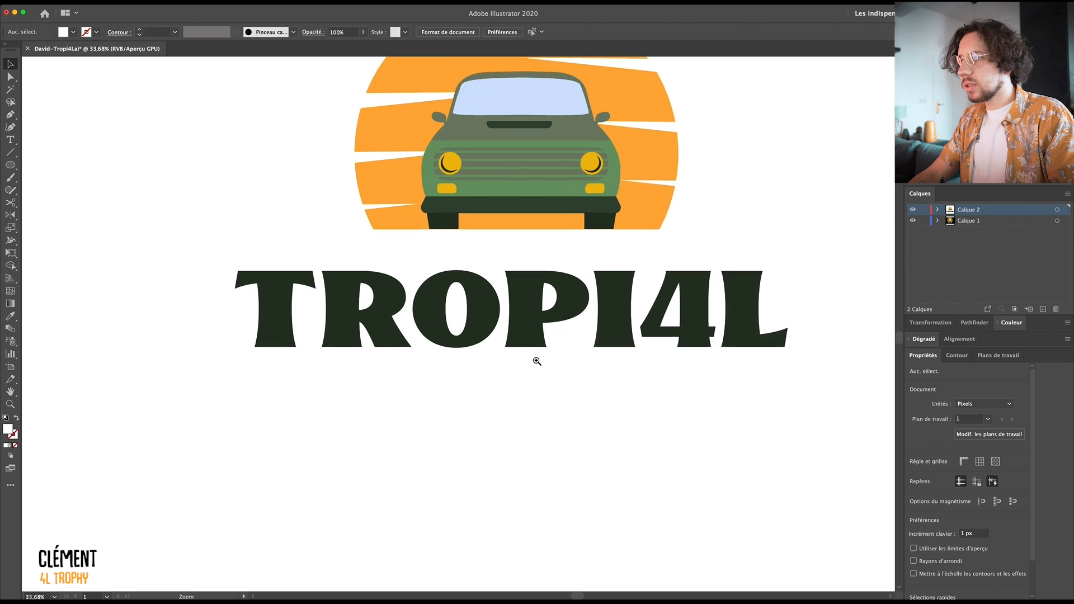
left_click_drag(547, 316, 540, 324)
scroll(502, 403, "up", 1)
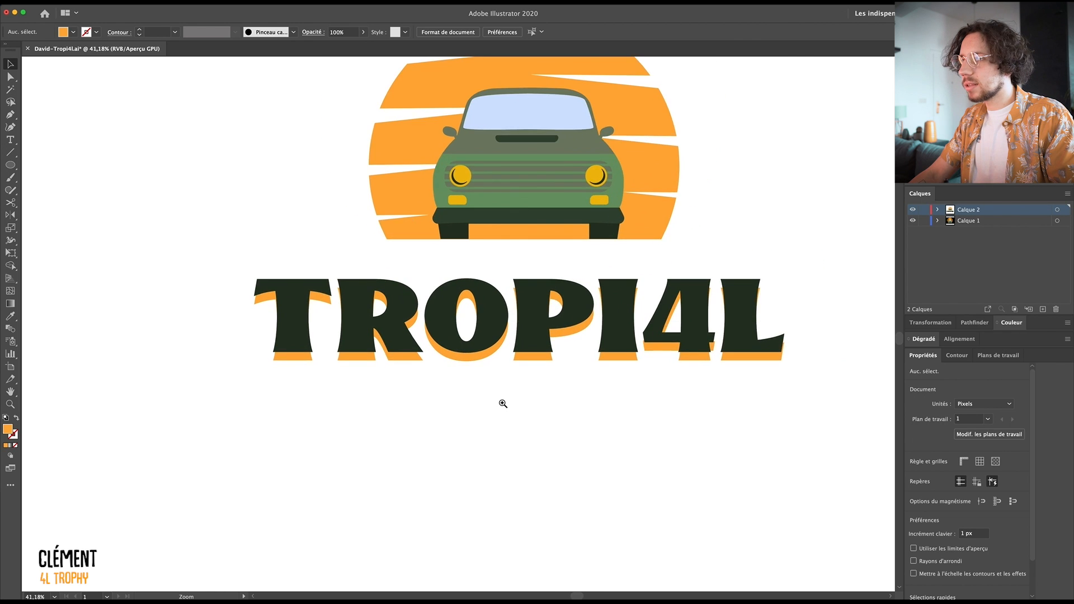
scroll(506, 363, "up", 3)
scroll(564, 371, "down", 9)
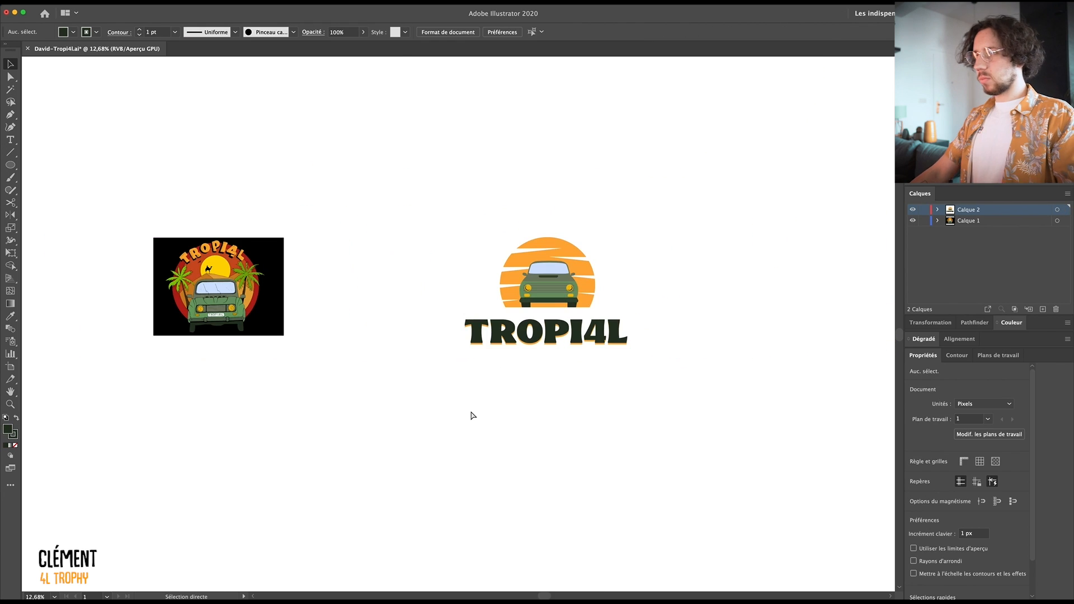
key("super+s")
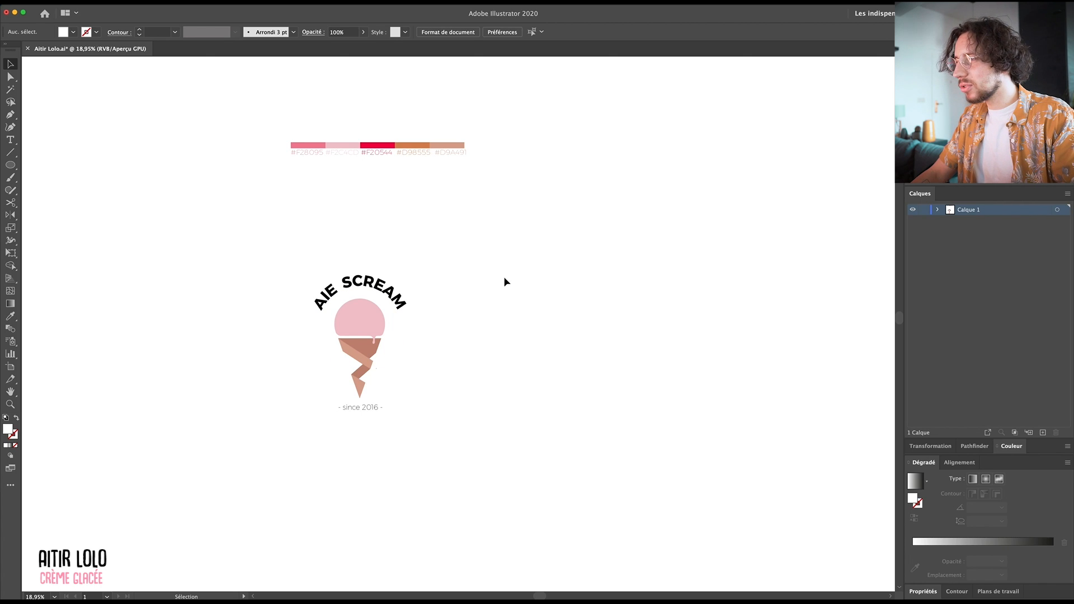
Move the original AIE SCREAM ice-cream logo to the left, clear of the colour palette
left_click_drag(555, 330, 589, 299)
left_click_drag(506, 356, 563, 418)
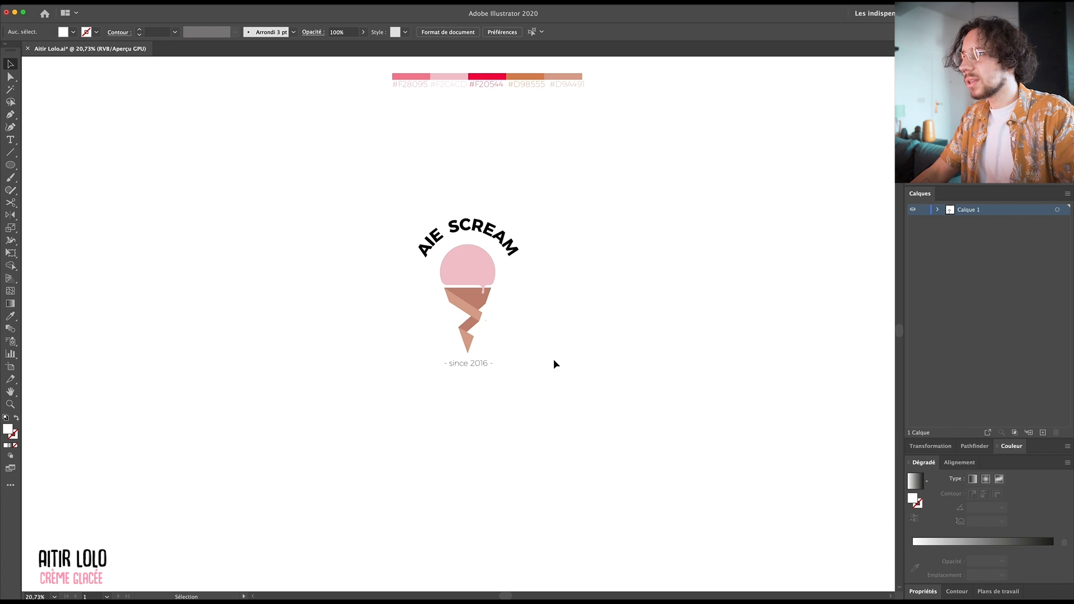
left_click_drag(627, 427, 324, 170)
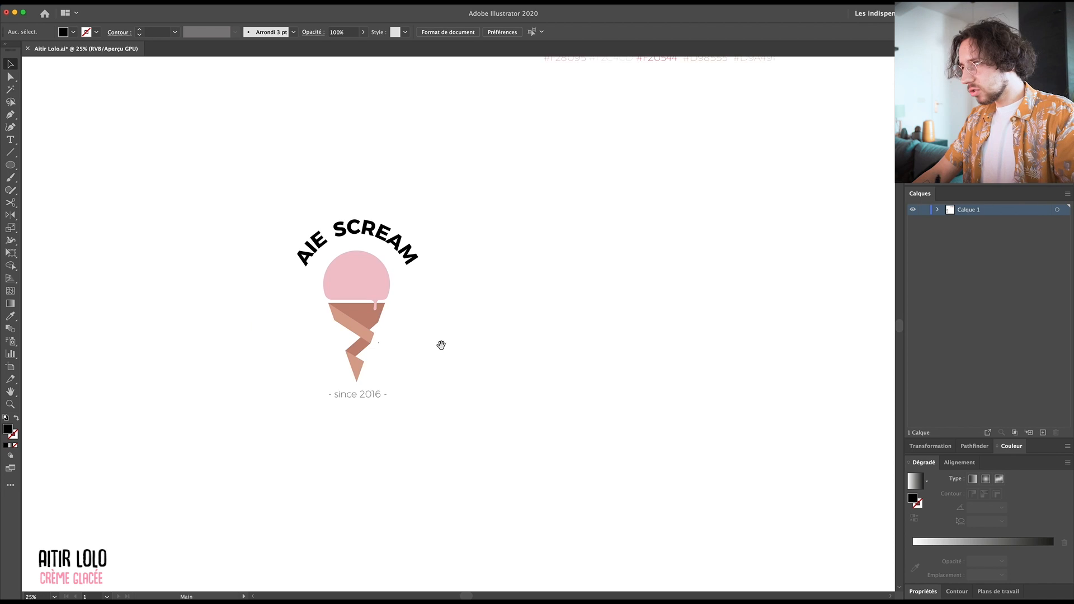
left_click_drag(413, 340, 475, 336)
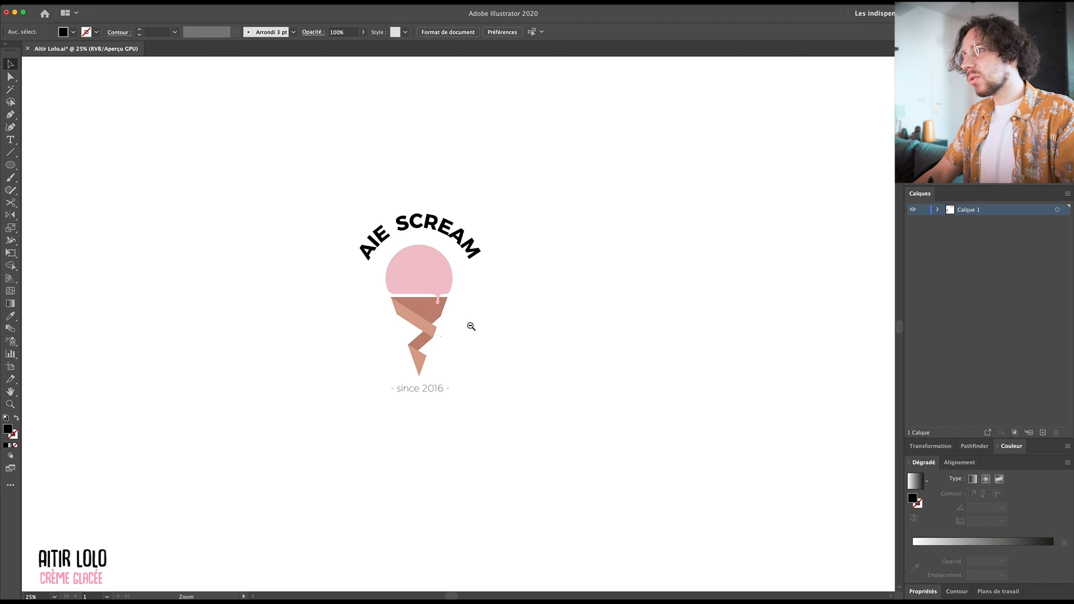
Add the text "Aie Scream" to the right of the original ice-cream logo
left_click_drag(472, 327, 408, 357)
left_click(408, 357, "alt+super")
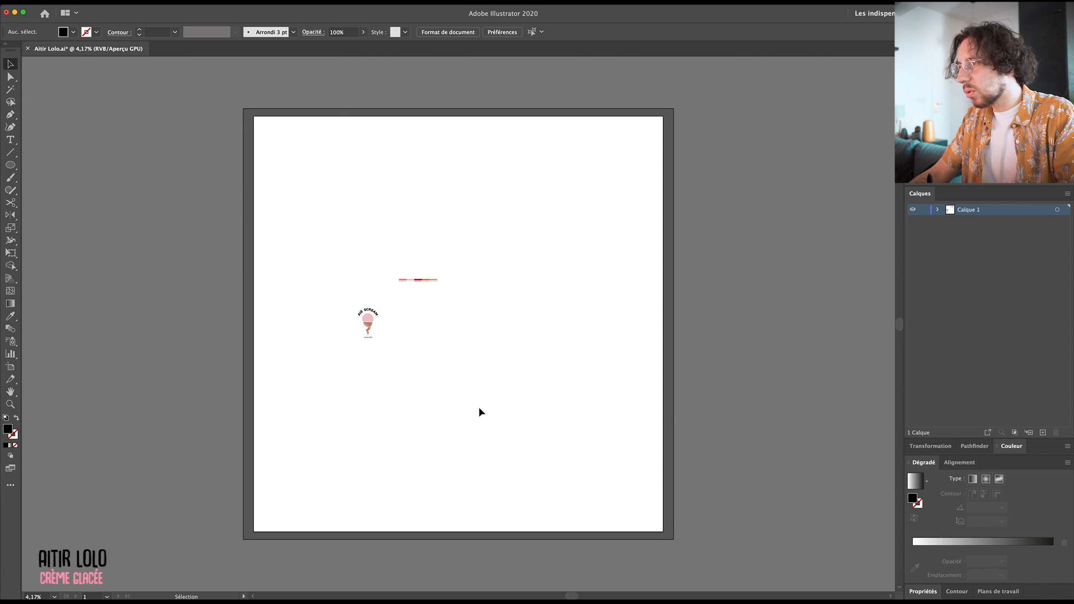
key("super+space")
left_click(382, 326)
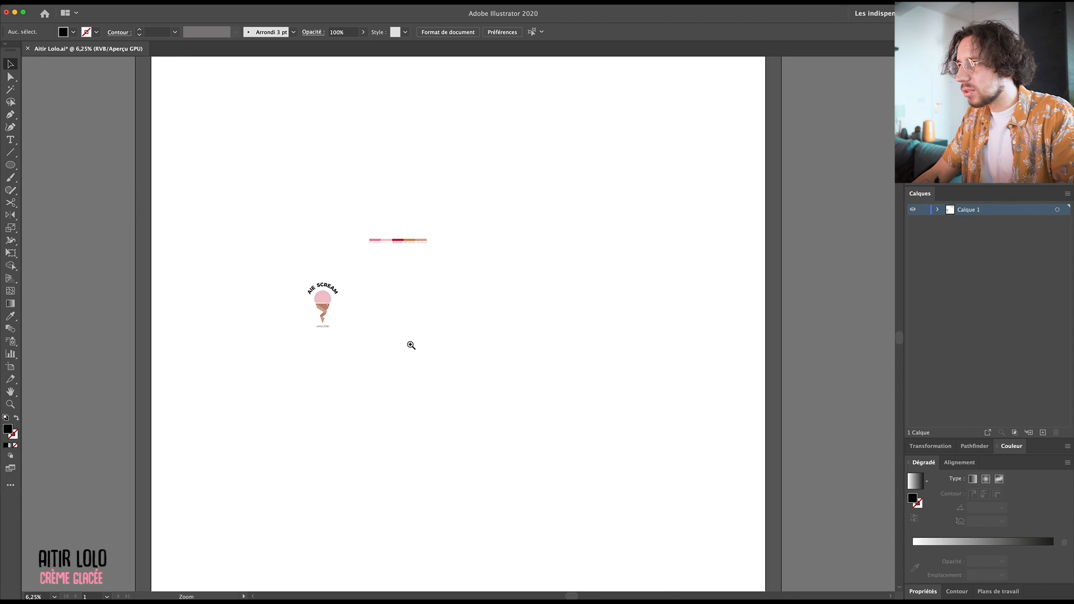
left_click_drag(371, 310, 501, 323)
key("t")
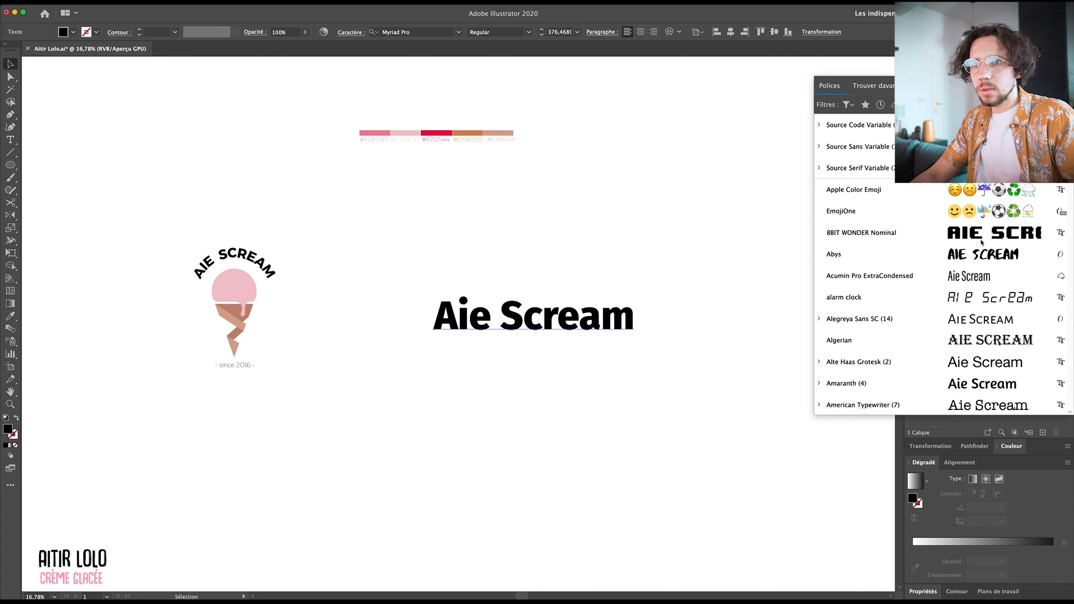
Browse the fonts for the Aie Scream text and set it to Reikna-Regular
scroll(981, 242, "down", 5)
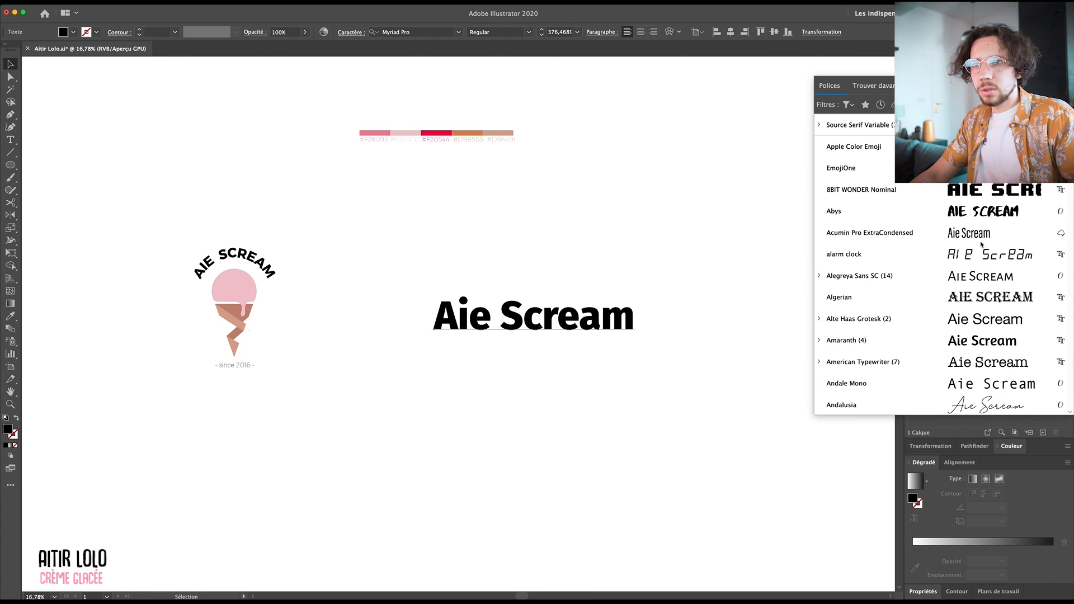
scroll(981, 256, "down", 4)
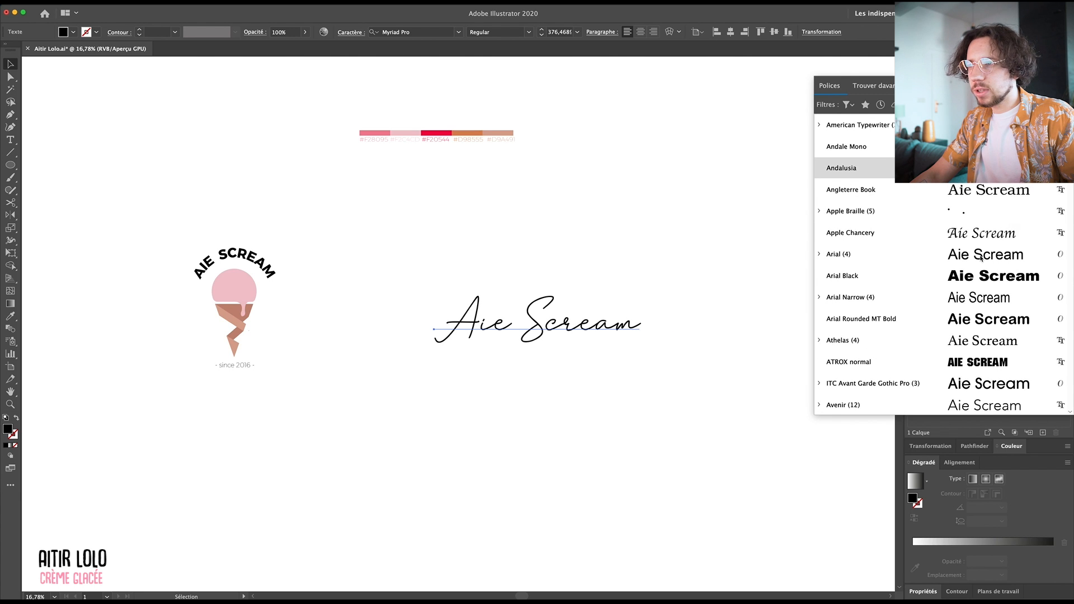
scroll(981, 258, "down", 4)
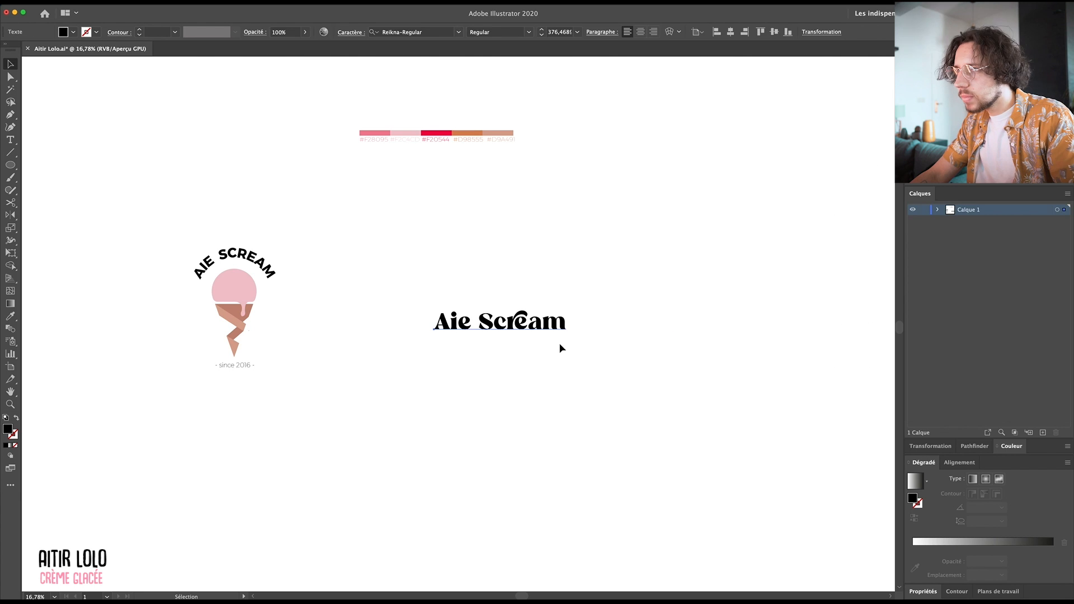
Enlarge the Aie Scream wordmark proportionally
key("e")
left_click_drag(565, 342, 617, 374)
key("v")
left_click(594, 397)
left_click_drag(499, 367, 533, 364)
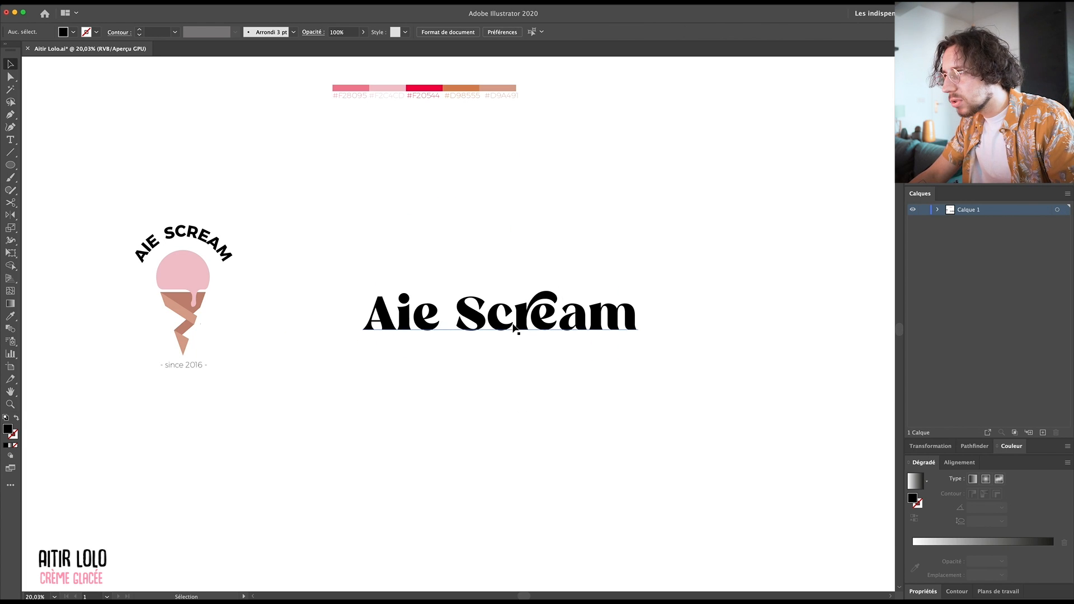
Move the Aie Scream wordmark further right and fill it with the dark brown of the original cone
left_click_drag(514, 325, 629, 323)
left_click(592, 434)
left_click_drag(600, 399, 596, 407)
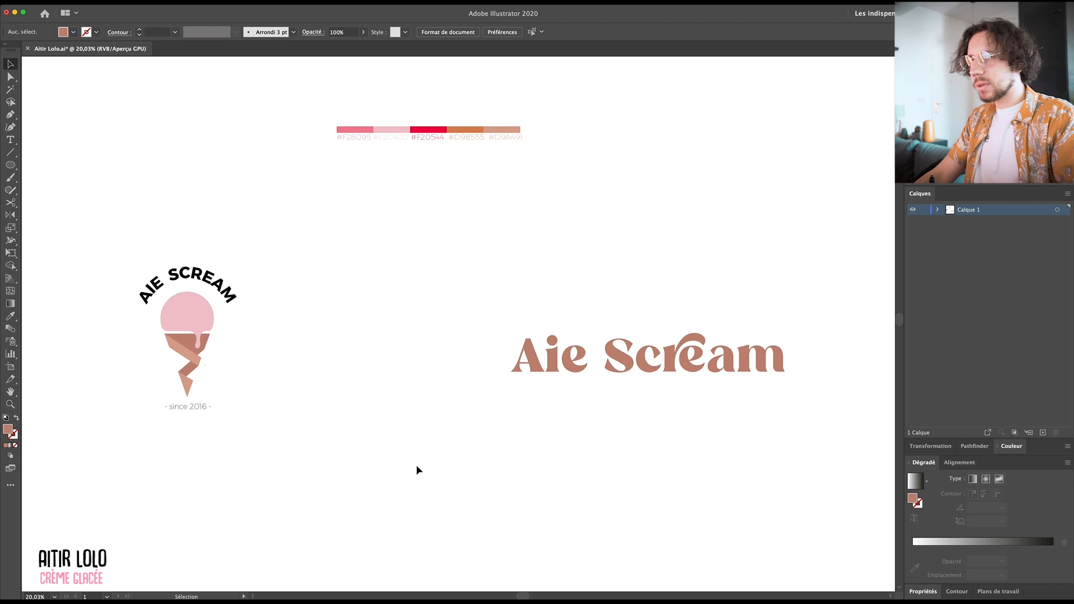
Draw a triangle with the Polygon tool between the original logo and the Aie Scream wordmark, reducing the shape to three sides
left_click_drag(13, 166, 51, 213)
key("v")
left_click(12, 165)
mouse_move(403, 254)
left_mouse_down()
mouse_move(446, 302)
mouse_move(460, 287)
mouse_move(426, 369)
left_mouse_up()
key("Up")
key("Up")
key("Up")
key("Up")
key("Up")
key("Up")
key("Up")
key("Up")
key("Up")
key("Up")
key("Up")
key("Up")
key("Up")
key("Up")
key("Up")
key("Up")
key("Up")
key("Up")
key("Up")
key("Down")
key("Down")
key("Down")
key("Down")
key("Down")
key("Down")
key("Down")
key("Down")
key("Down")
key("Down")
key("Down")
key("Down")
key("Down")
key("Down")
key("Down")
key("Down")
Shape the triangle into a narrow point-down cone, fill it with the palette's #D9A491 brown and place it beside the wordmark
key("e")
left_click_drag(473, 290, 445, 293)
key("i")
left_click(502, 130)
key("v")
left_click_drag(410, 336, 403, 356)
left_click(483, 441)
left_click_drag(483, 442, 506, 360)
left_click_drag(428, 268, 441, 259)
left_click(398, 374)
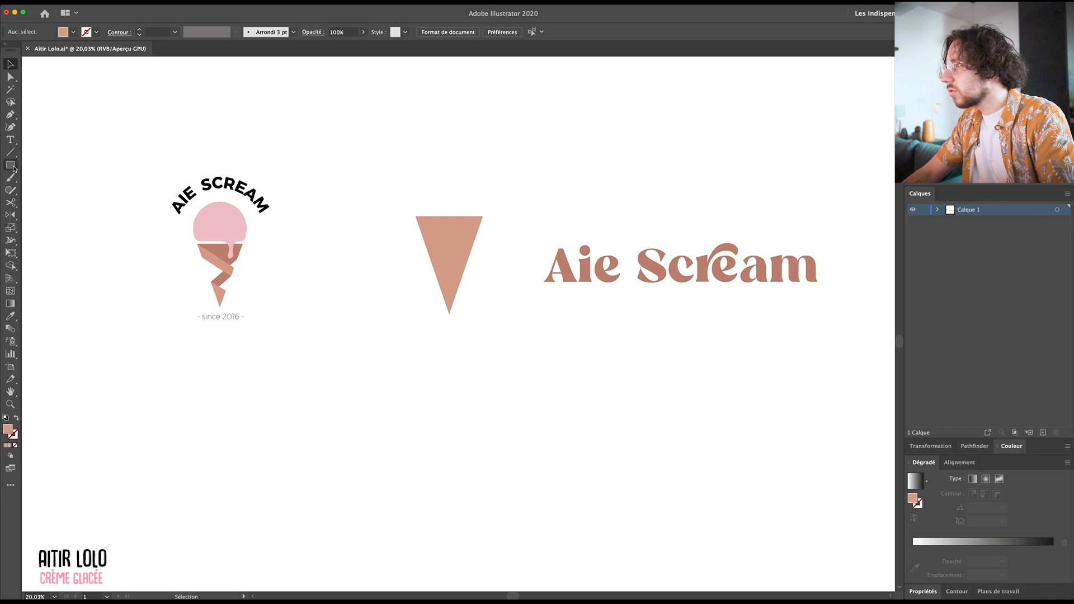
Draw a long thin rectangle below the triangle and duplicate it into five evenly spaced horizontal bars
left_click(11, 165)
left_click_drag(343, 354, 417, 386)
key("v")
Slant the five bars by shifting the anchor points at their right ends upward
left_click_drag(547, 532, 487, 283)
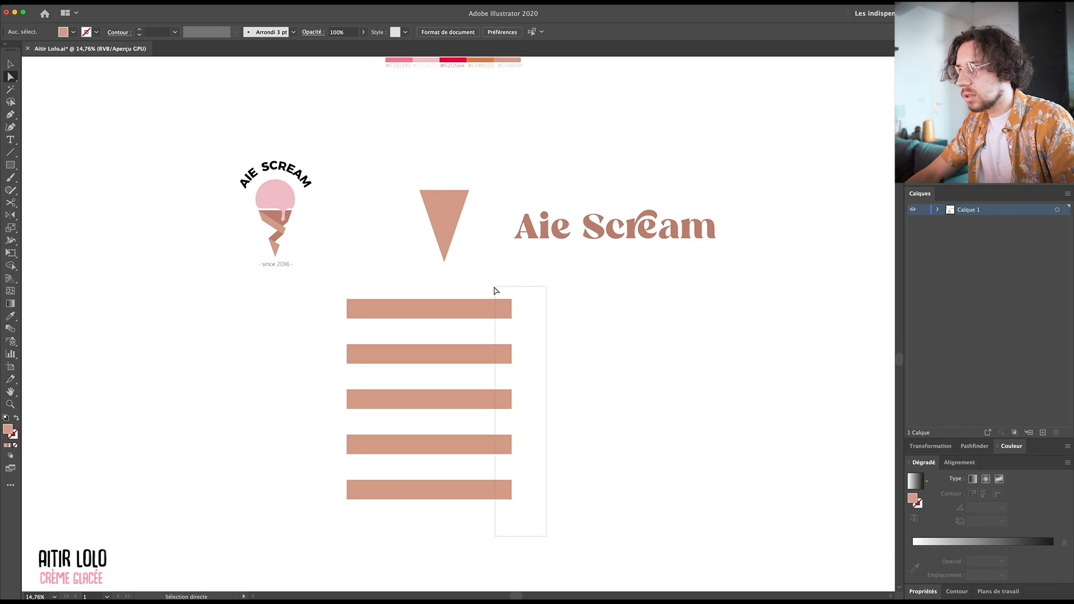
key("shift+Up")
key("shift+Up")
key("shift+Up")
key("shift+Up")
key("shift+Up")
key("shift+Up")
key("shift+Up")
key("shift+Up")
key("shift+Up")
key("shift+Up")
key("shift+Up")
key("shift+Up")
key("shift+Up")
key("shift+Up")
key("shift+Up")
key("shift+Up")
key("shift+Up")
key("shift+Up")
key("shift+Up")
key("shift+Up")
key("shift+Up")
key("shift+Up")
key("shift+Up")
key("shift+Up")
key("shift+Up")
key("shift+Up")
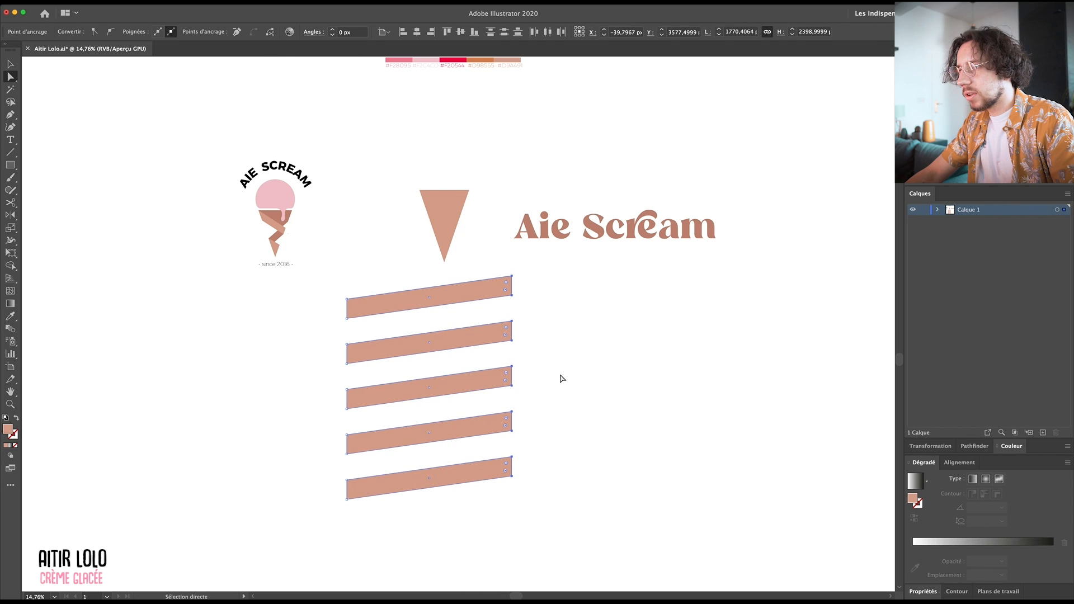
key("v")
left_click(544, 337)
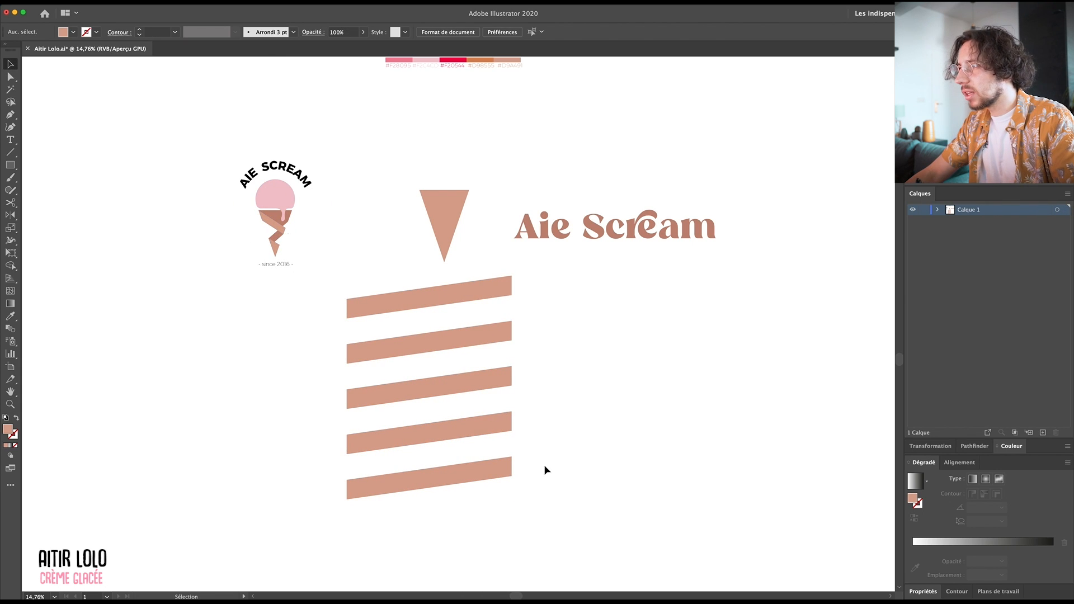
Move the five slanted bars together slightly down and to the left below the triangle
left_click_drag(528, 500, 384, 318)
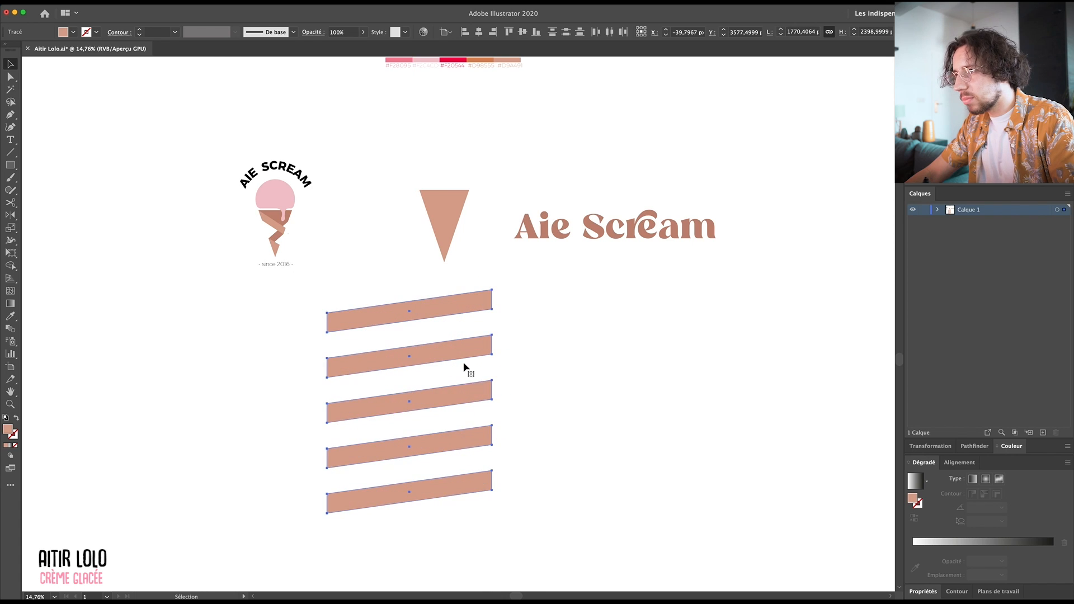
left_click(640, 438)
left_click_drag(530, 521, 436, 295)
key("a")
left_click(547, 374)
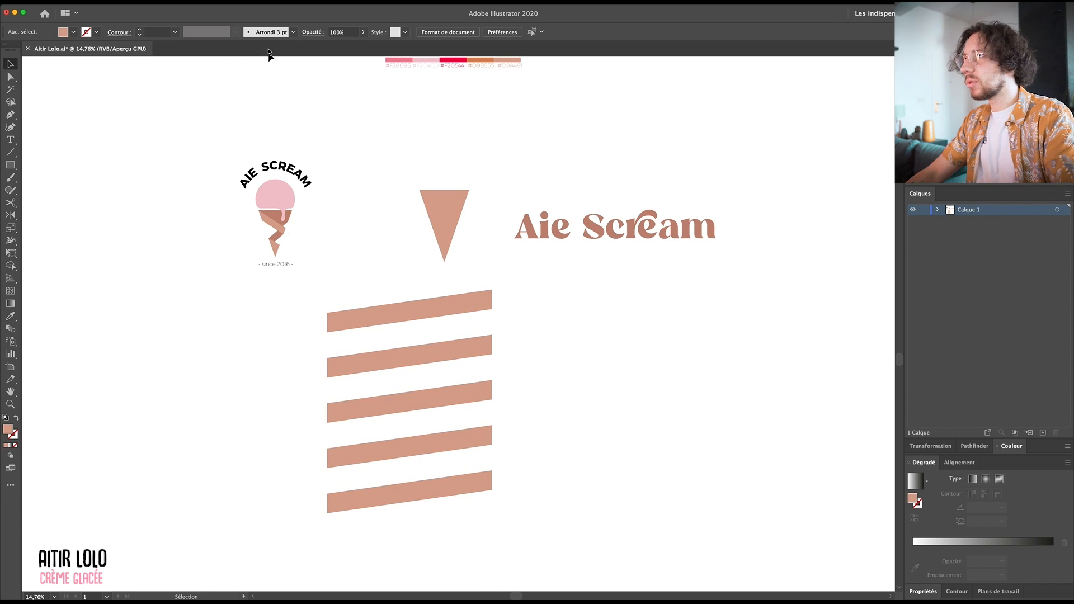
Create a symbol named "ruban" from the five slanted bars and close the symbol library
left_click(255, 2)
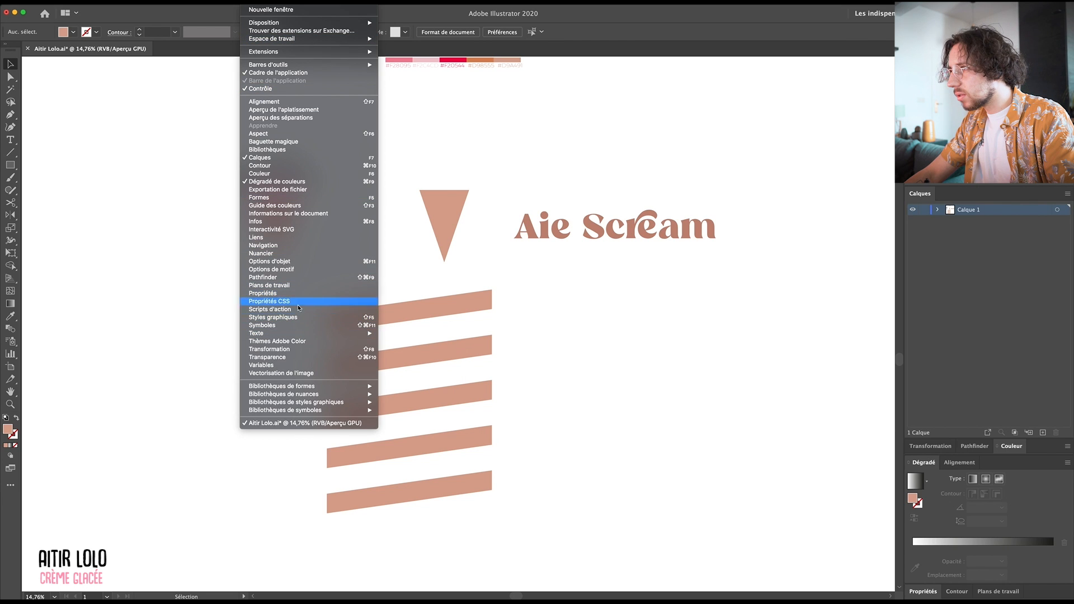
left_click(293, 326)
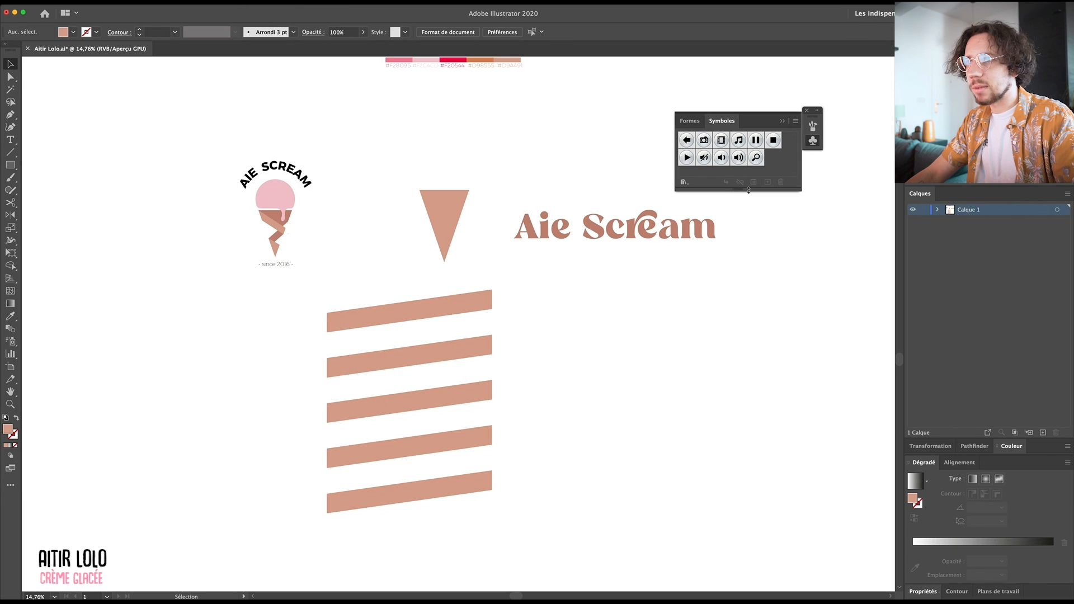
left_click_drag(795, 190, 797, 261)
left_click_drag(411, 308, 718, 203)
type("ruban")
key("Return")
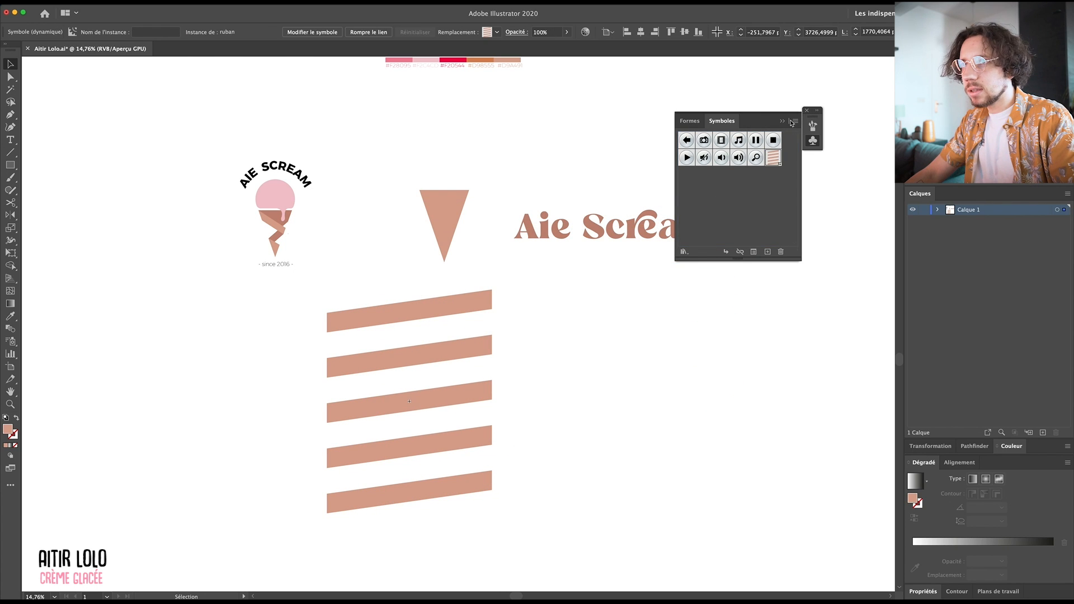
left_click(807, 111)
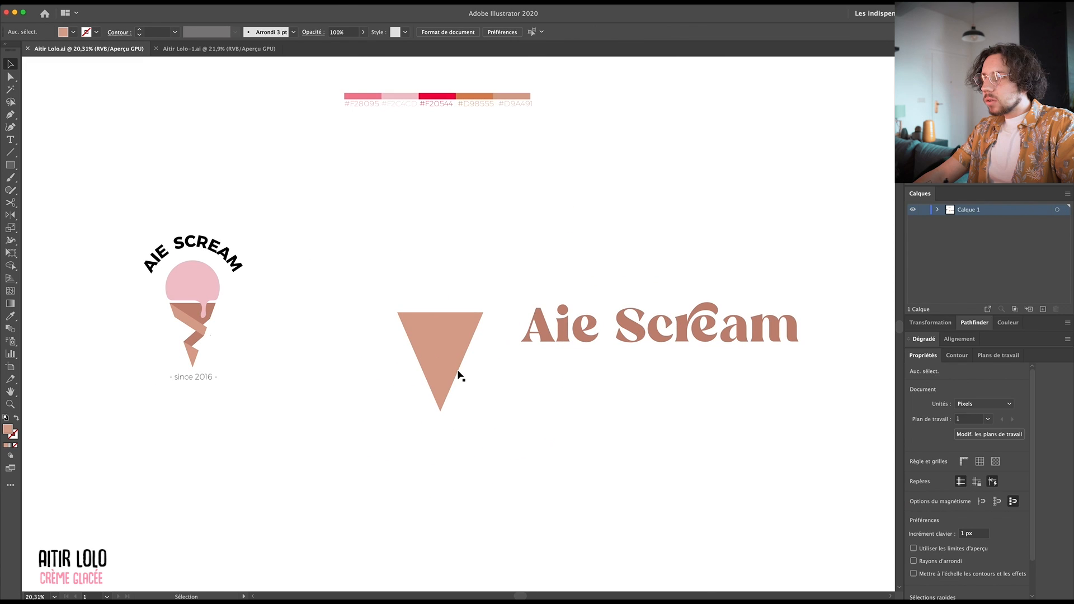
Apply the 3D Revolve effect to the brown triangle
left_click(444, 374)
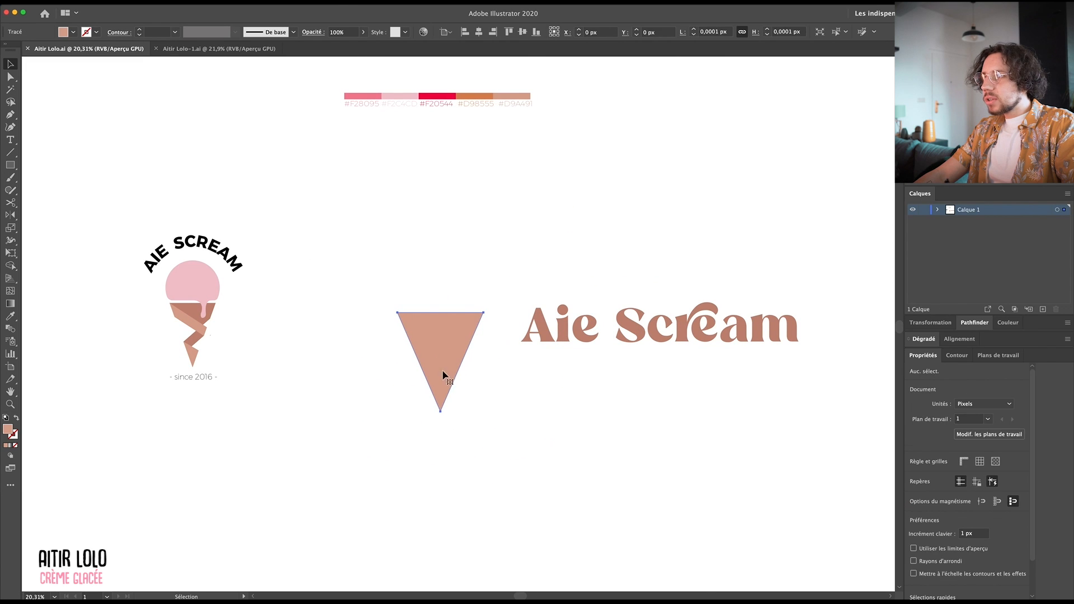
left_click(197, 5)
mouse_move(229, 53)
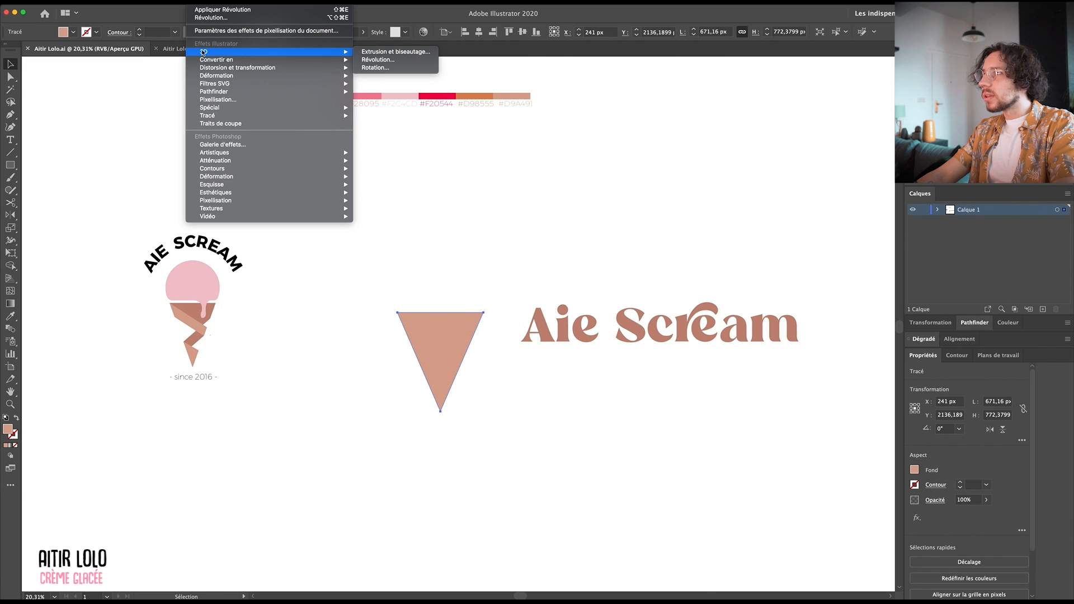
left_click(400, 61)
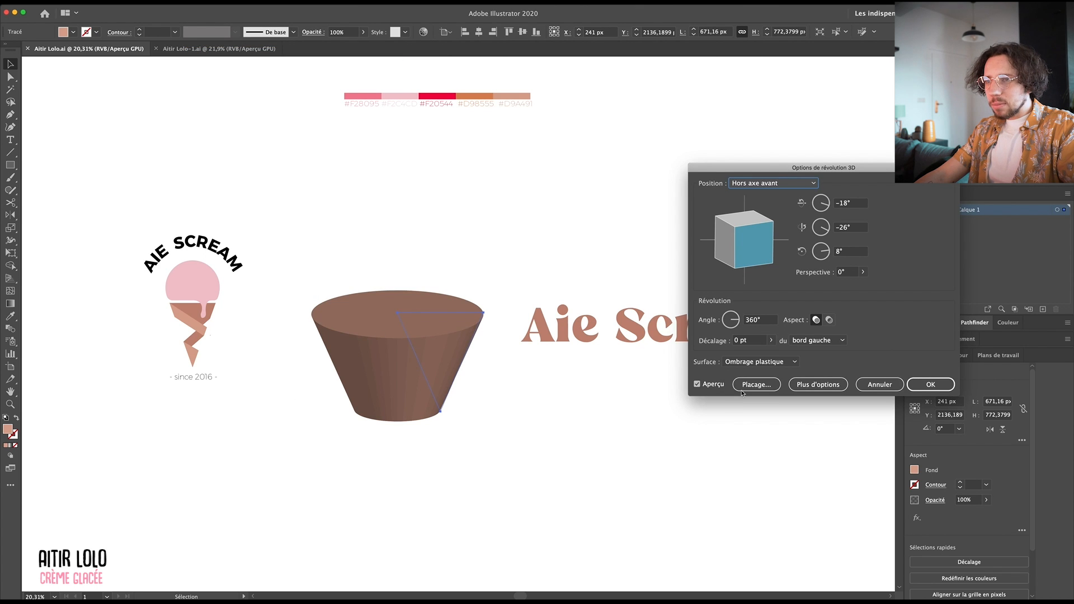
Map the ruban5 symbol onto the revolved cone, scaled to fit with invisible geometry, and adjust the cone's 3D rotation
left_click(760, 384)
left_click(817, 184)
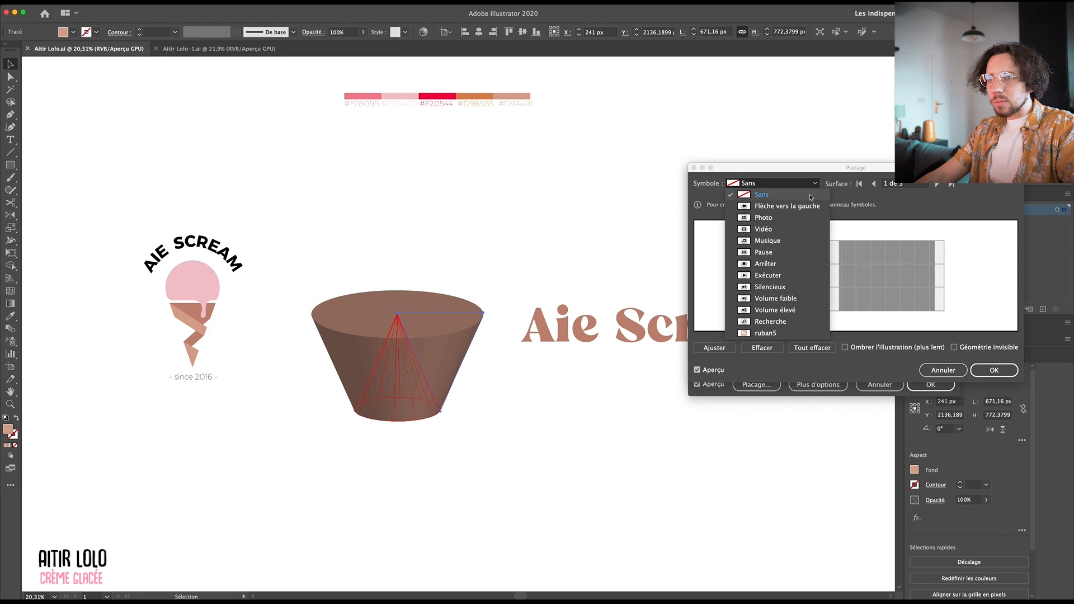
left_click(766, 334)
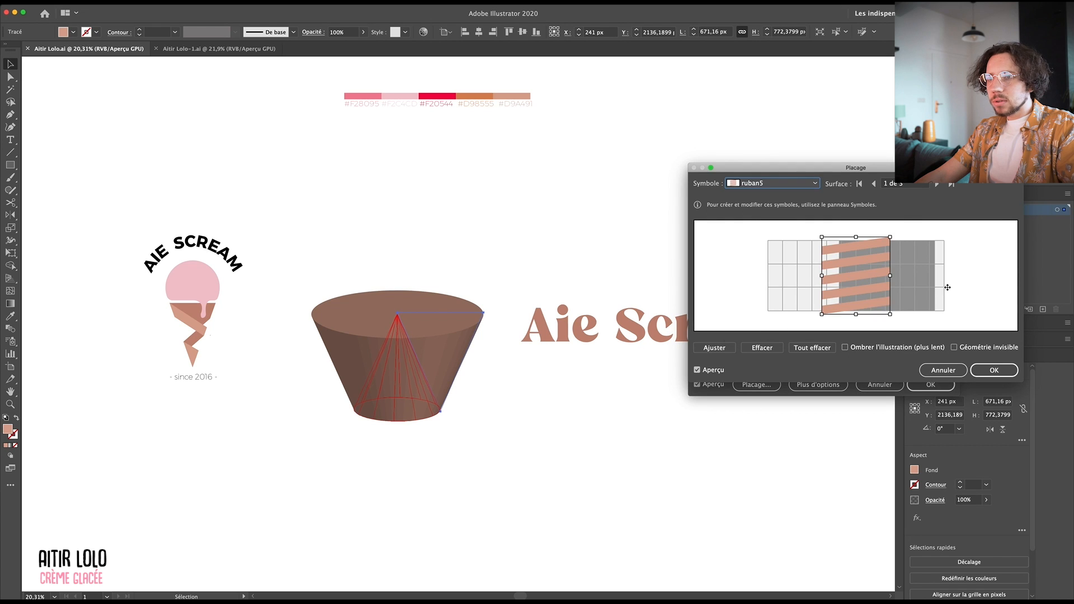
left_click(715, 348)
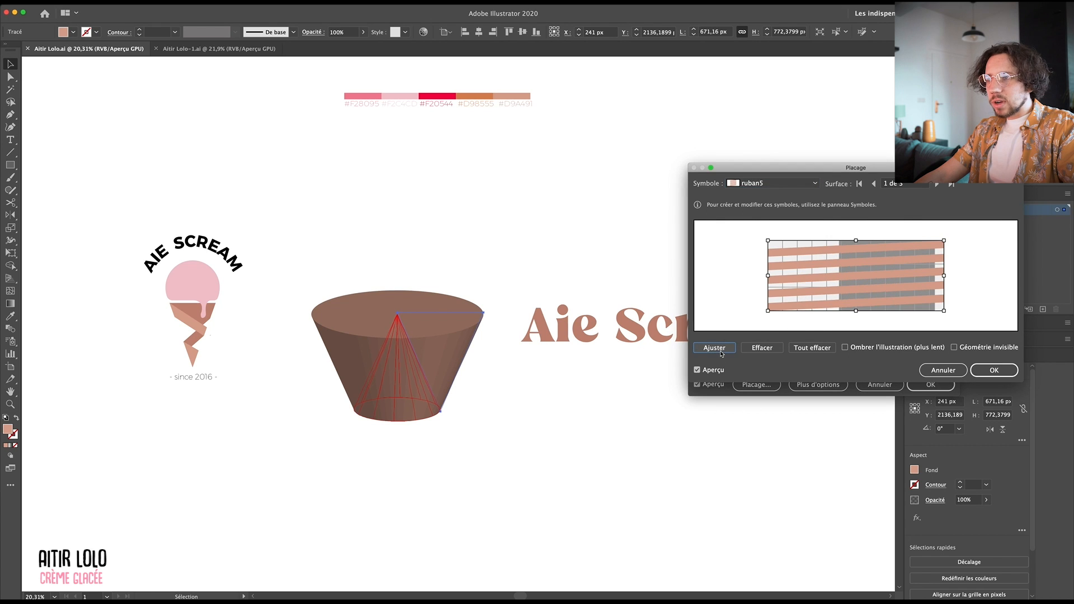
left_click(954, 348)
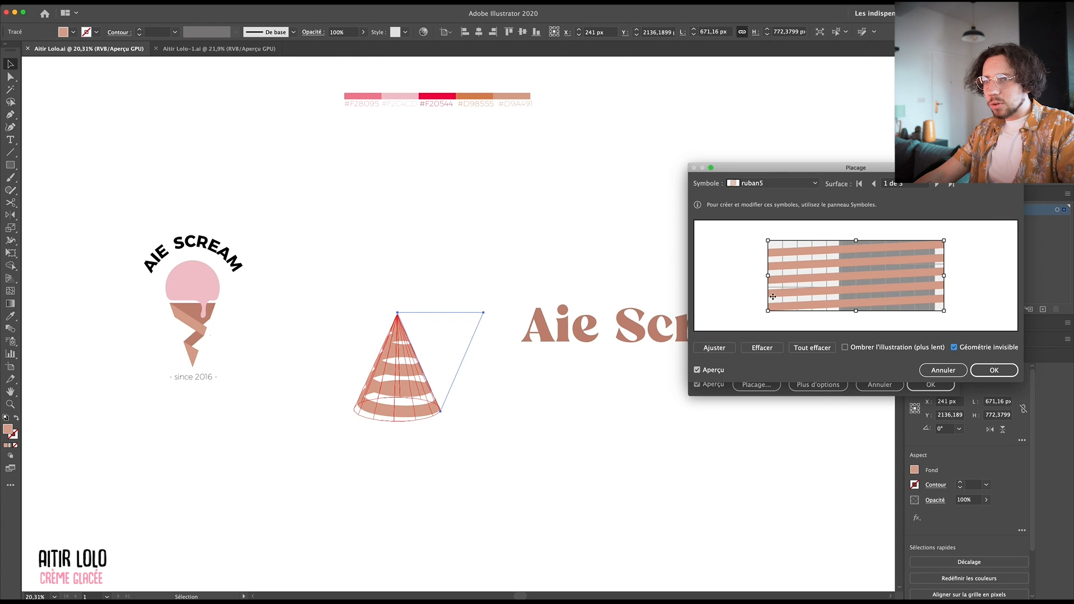
left_click(994, 371)
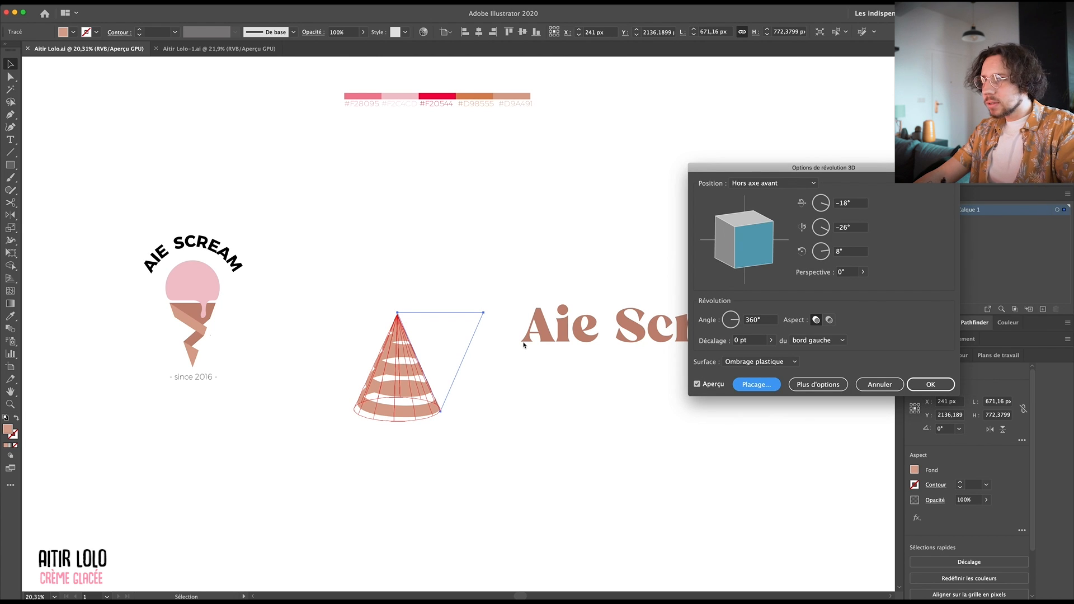
left_click_drag(746, 239, 753, 245)
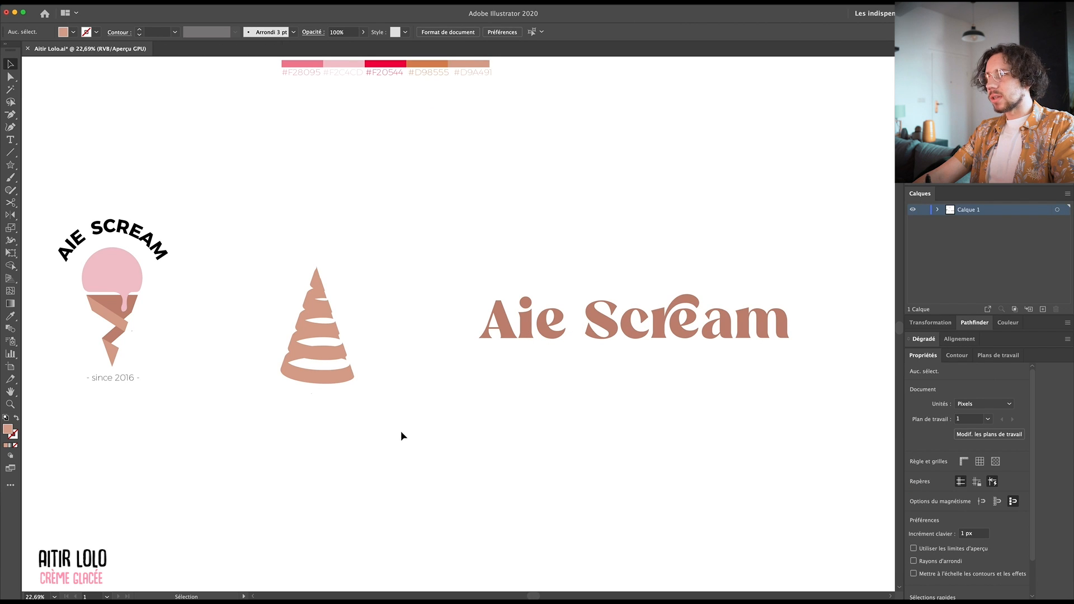
Expand the 3D cone's appearance and delete the leftover invisible paths around the ribbon
left_click_drag(401, 434, 261, 207)
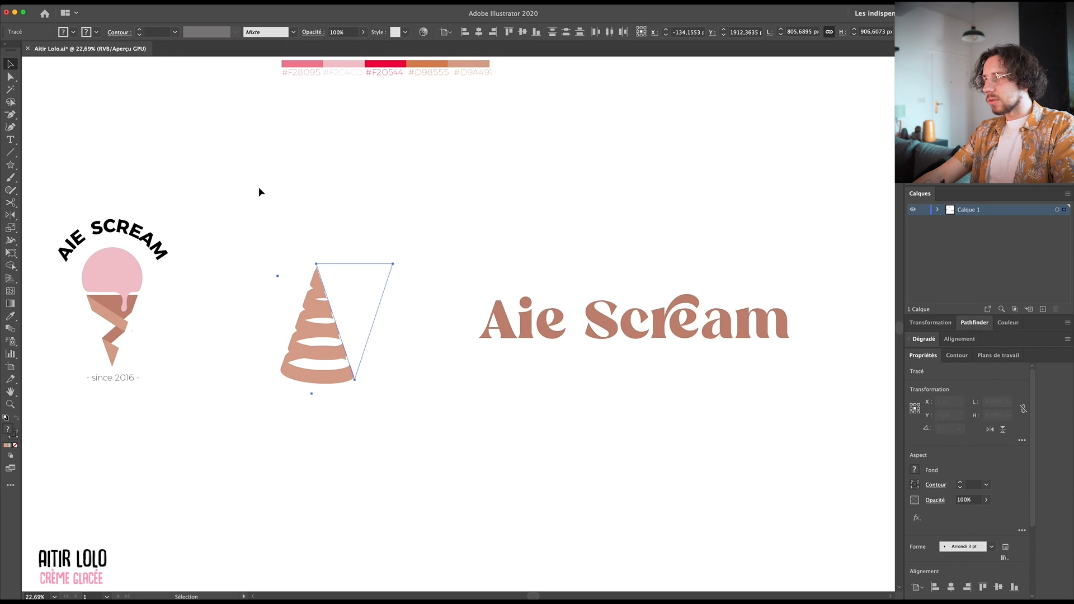
left_click(123, 5)
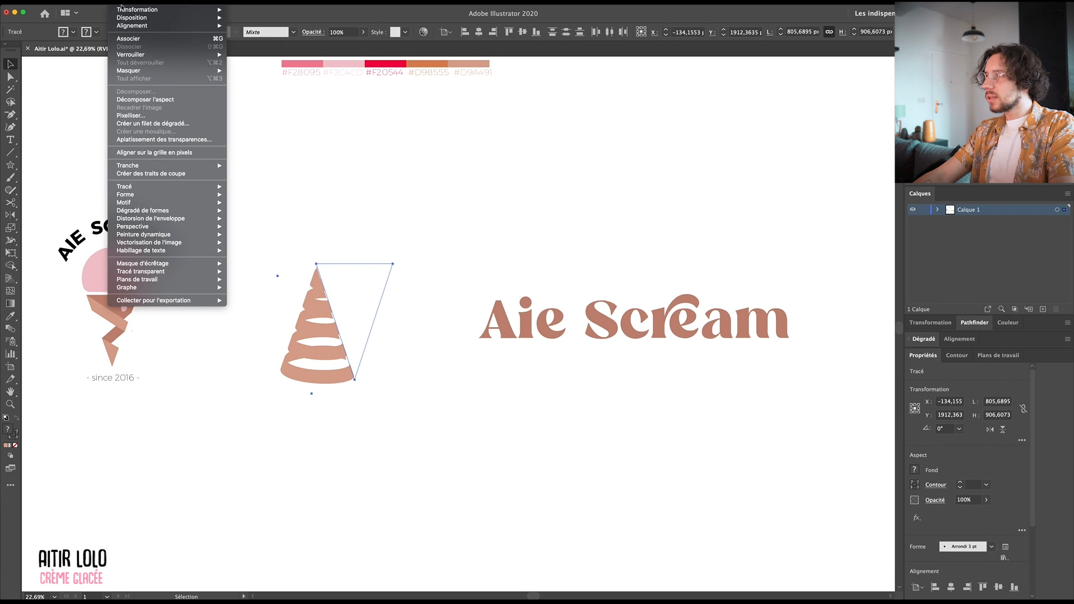
left_click(144, 102)
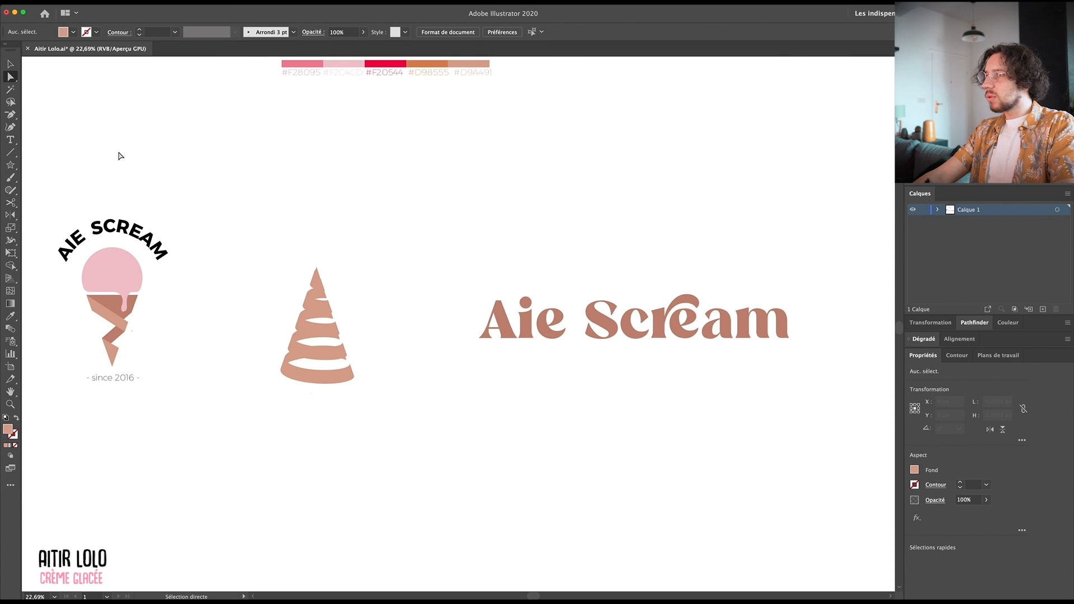
left_click_drag(371, 272, 448, 288)
left_click_drag(411, 369, 319, 219)
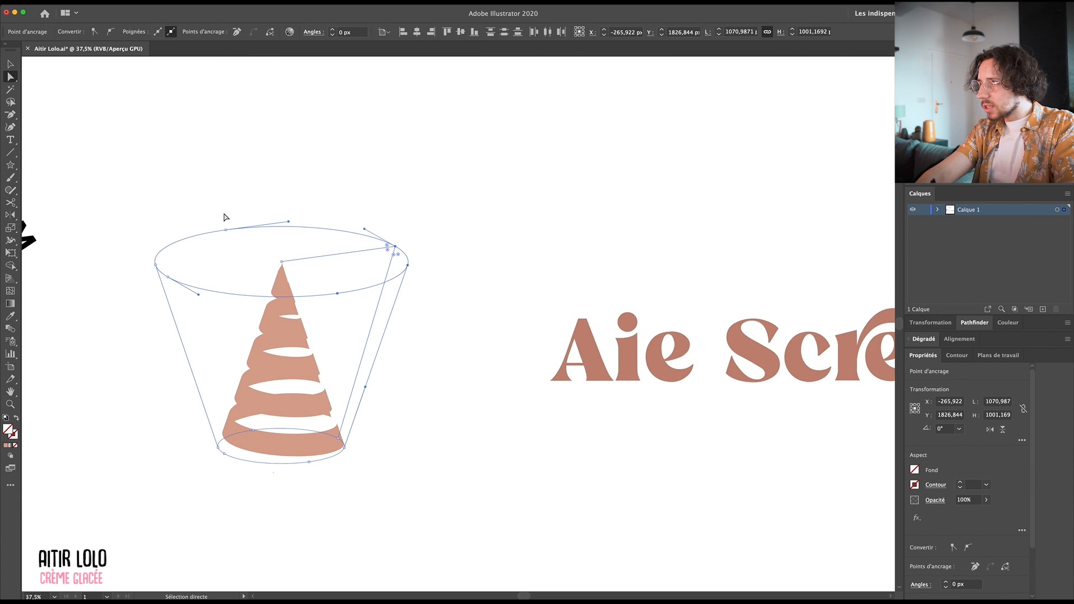
key("Delete")
Rotate the whole ribbon cone upside down so its tip points downward
left_click_drag(421, 538, 232, 217)
key("e")
left_click_drag(369, 253, 247, 441)
key("v")
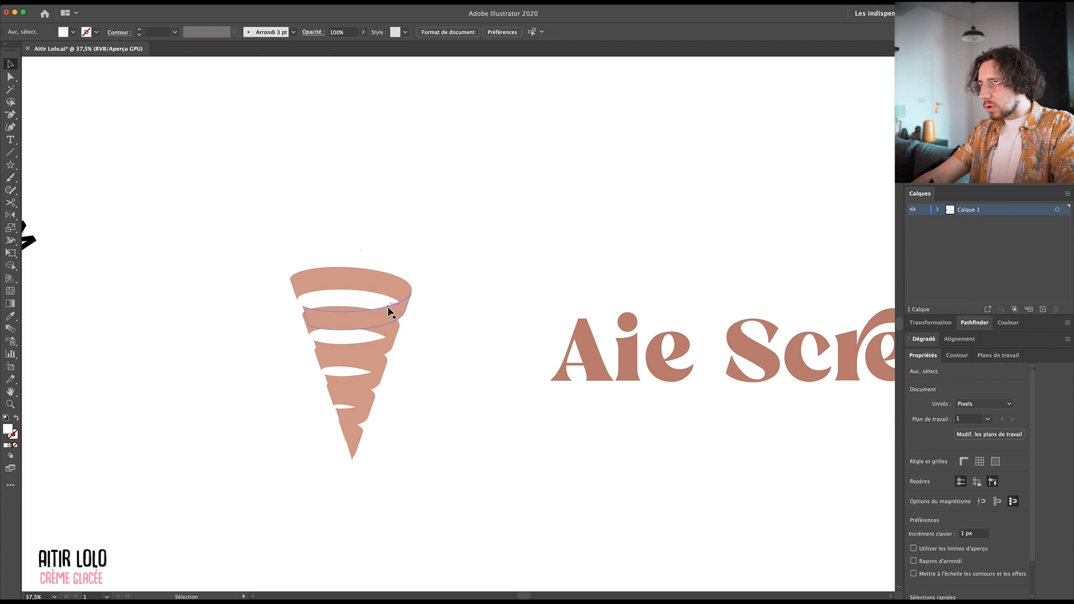
Recolour the cone's inner ribbon sections with the darker brown sampled from the original logo's cone
key("a")
left_click(394, 315)
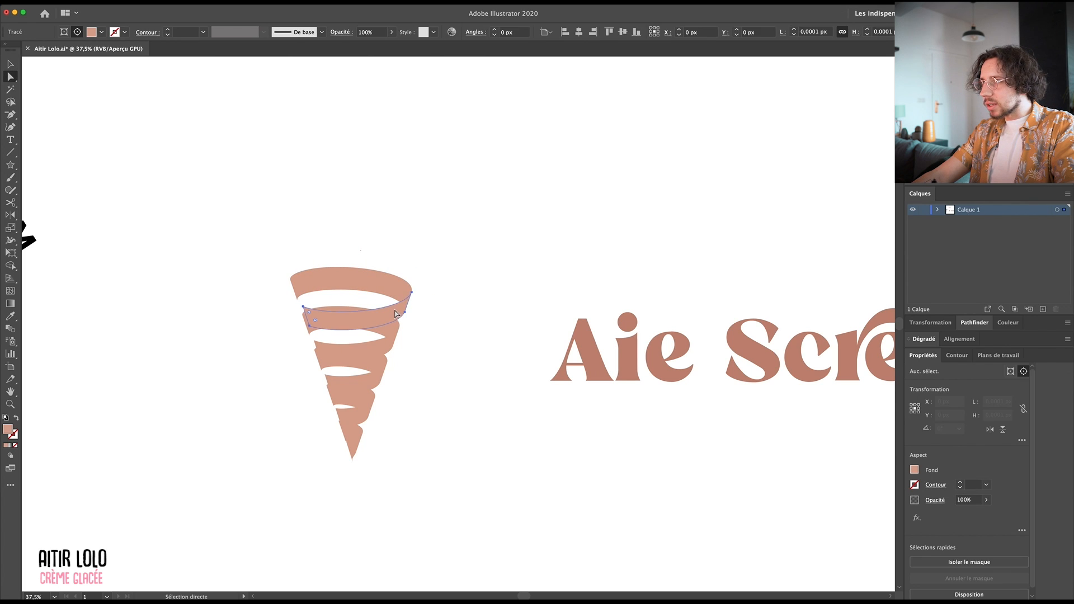
scroll(417, 417, "down", 2)
key("i")
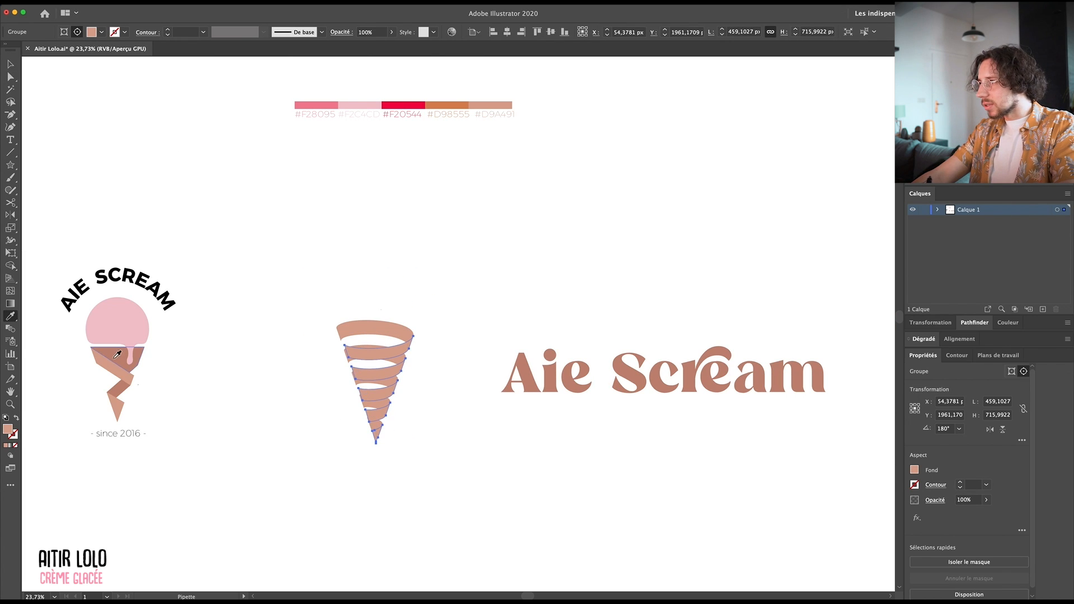
left_click(119, 356)
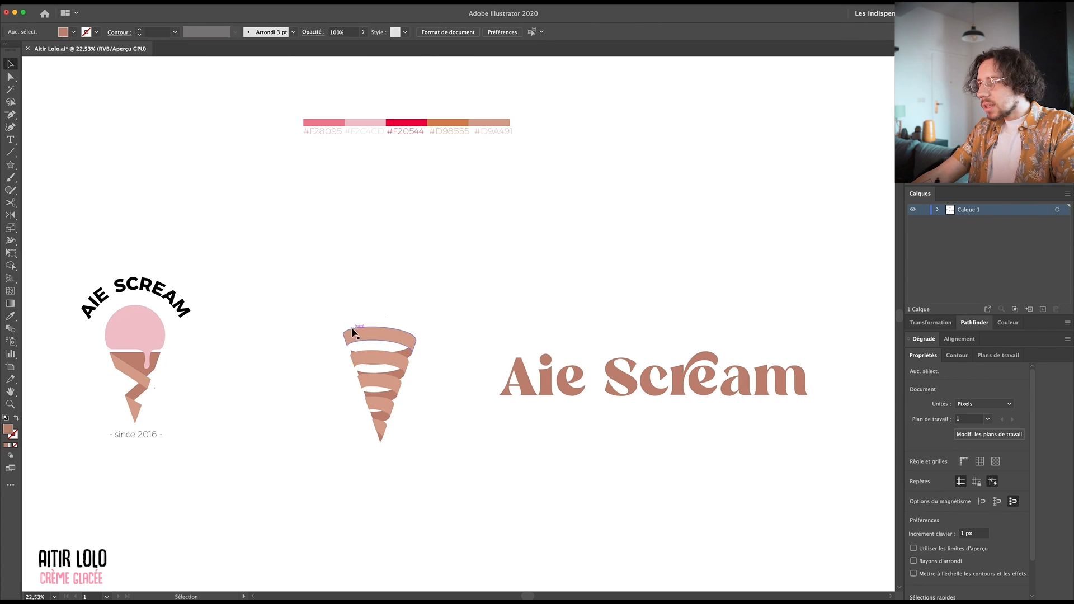
Place the tilted cone beside the wordmark and space "Aie" and "Scream" onto two lines
left_click_drag(430, 400, 497, 386)
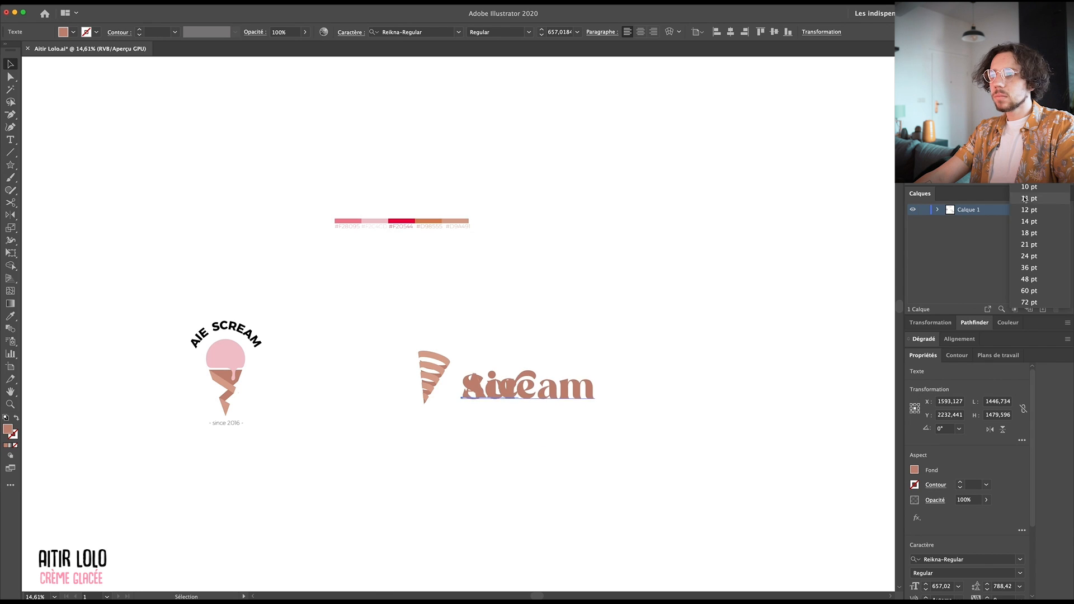
key("alt+Down")
key("alt+Down")
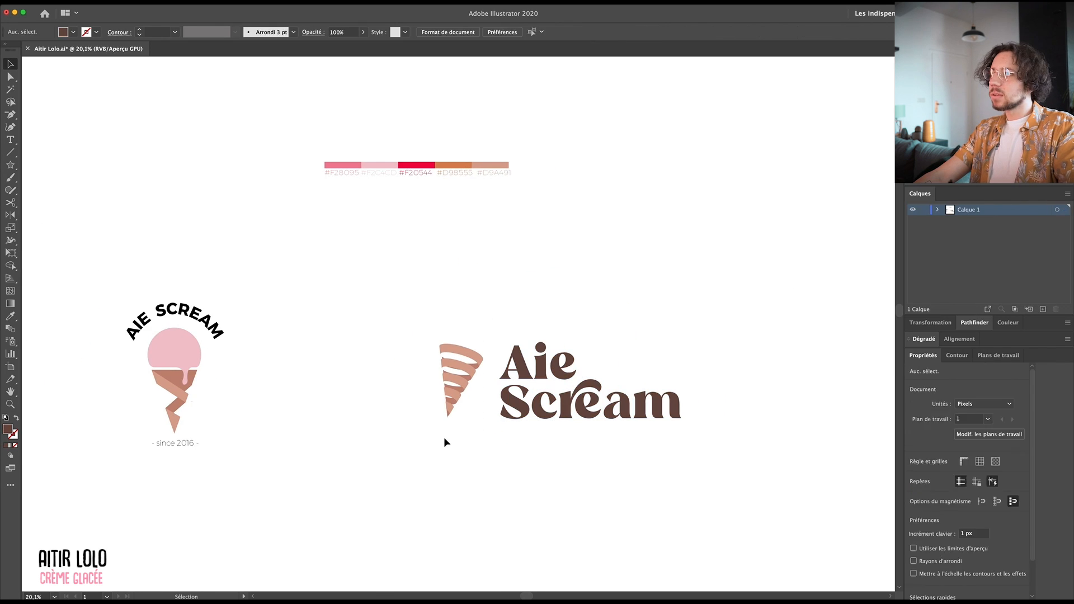
Position the ribbon cone beneath a pink ice-cream scoop with rounded lower corners
left_click(467, 358)
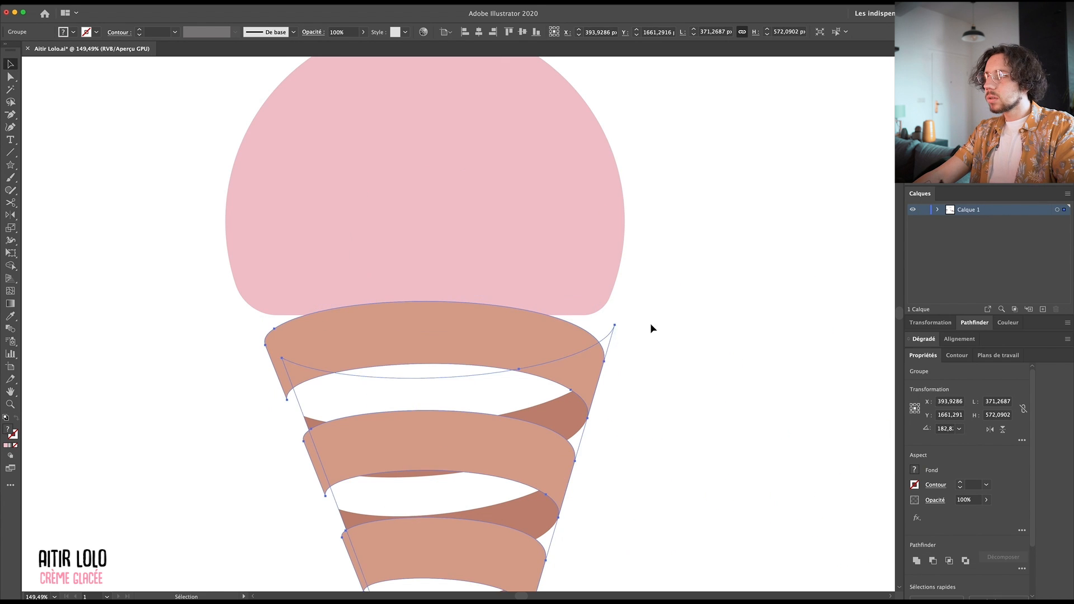
left_click(650, 329)
left_click(427, 326)
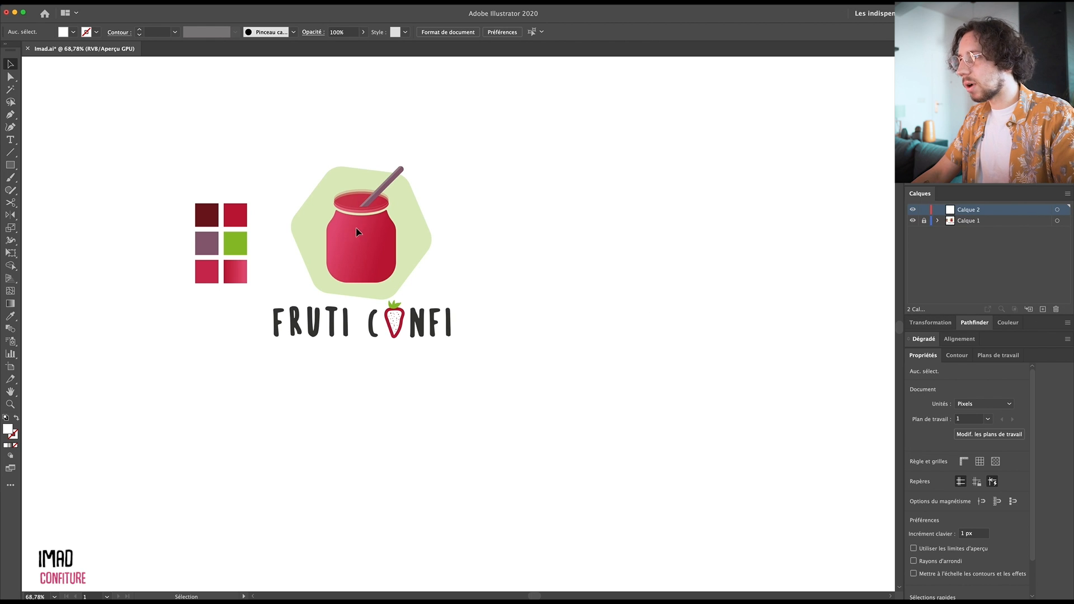
Trace the right half of the Fruti Confi jar's outline with the Pen tool, closing it along the jar's centre
mouse_move(353, 273)
left_mouse_down()
mouse_move(502, 280)
mouse_move(475, 381)
left_mouse_up()
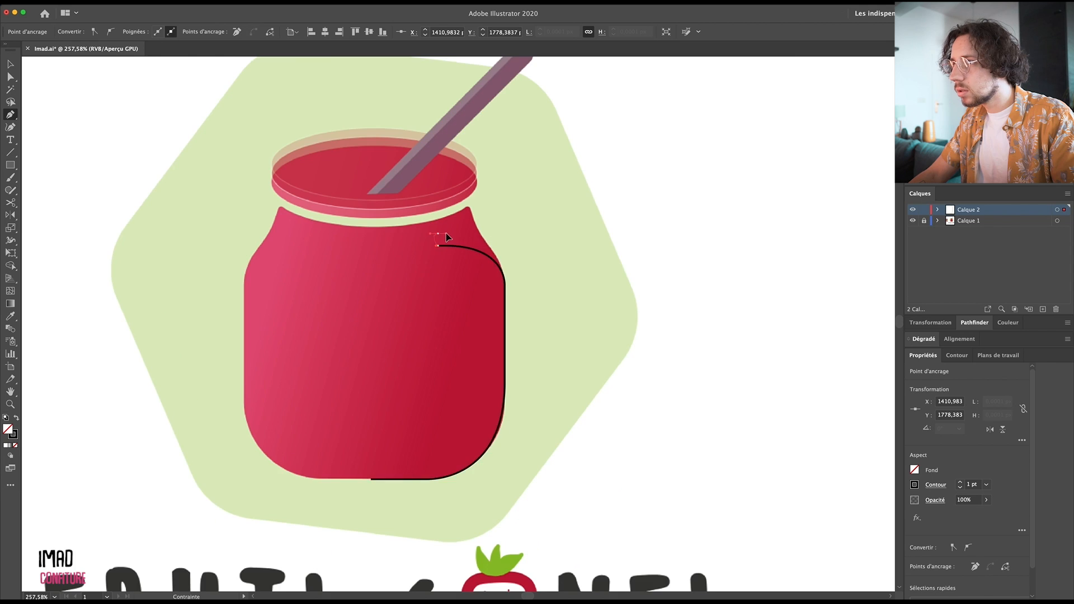
scroll(444, 240, "up", 5)
left_click_drag(524, 222, 488, 192)
scroll(480, 208, "down", 4)
left_click(383, 200)
left_click(383, 509)
Round the corners around the neck notch of the half-jar outline
key("a")
left_click_drag(467, 232, 487, 232)
left_click(562, 232)
left_click(492, 224)
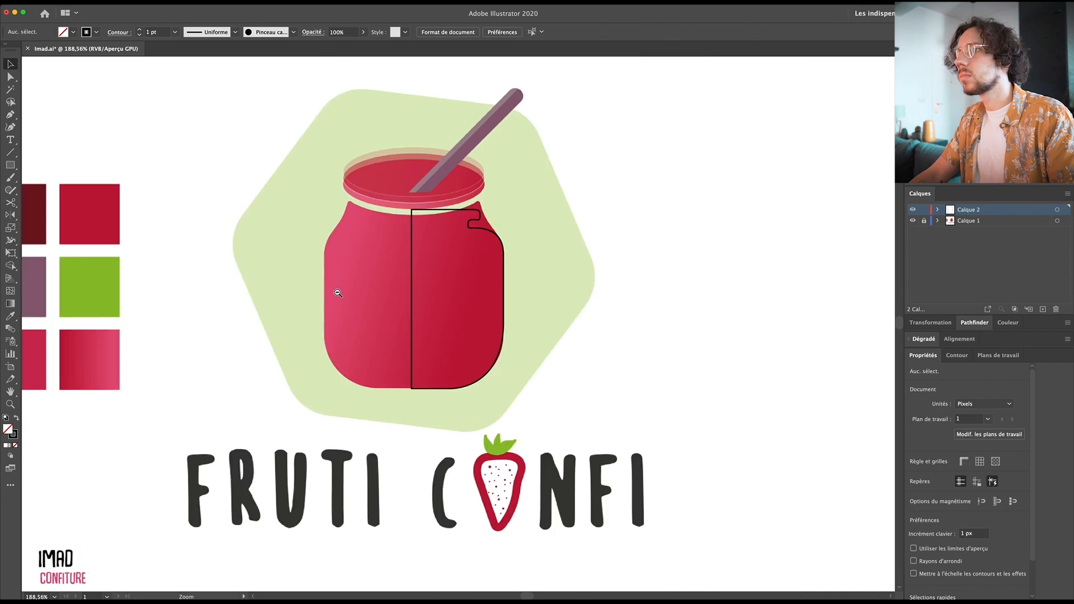
Mirror the half-jar outline to complete the jar silhouette and change the finished shape's fill to light pink
scroll(468, 237, "up", 3)
left_click_drag(487, 224, 343, 225)
left_click(115, 3)
mouse_move(162, 12)
left_click(261, 46)
key("Return")
key("Right")
key("Right")
key("Right")
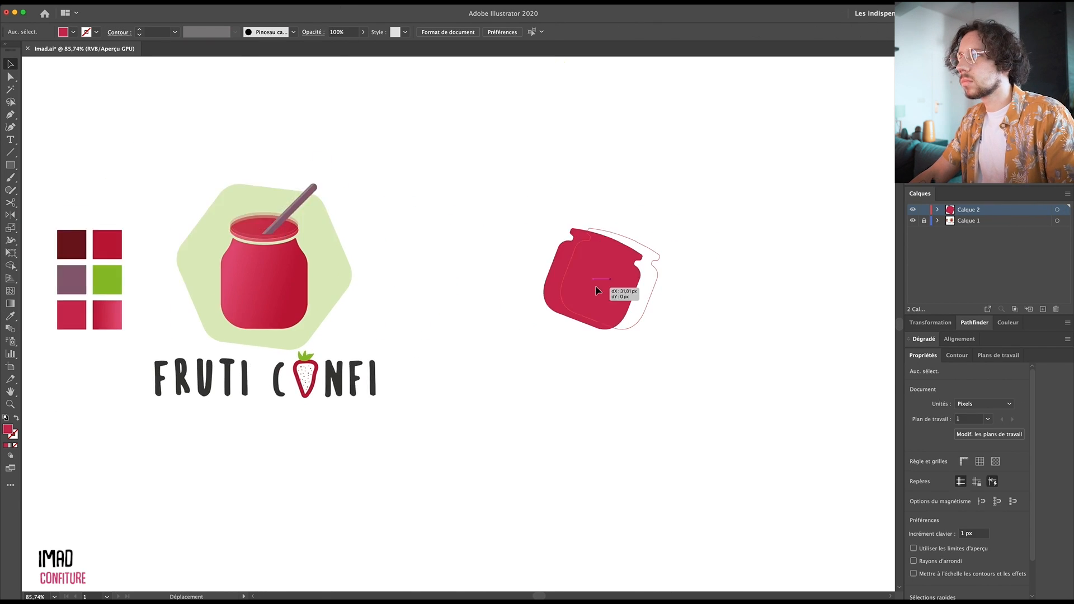
double_click(8, 429)
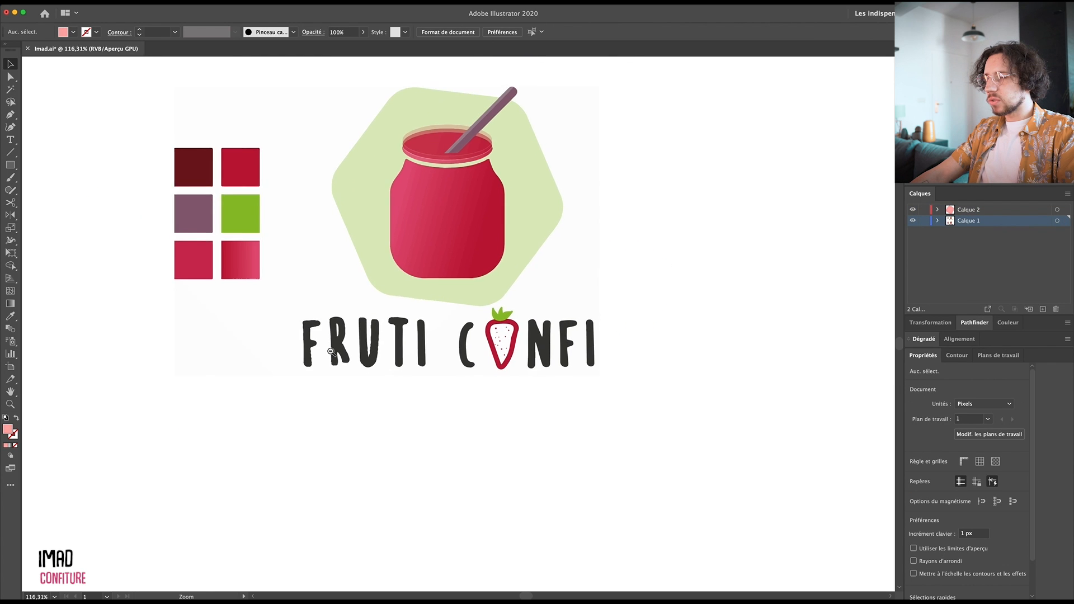
Delete the strawberry from the copied FRUTI CONFI wordmark
left_click_drag(331, 352, 329, 353)
left_click(325, 358)
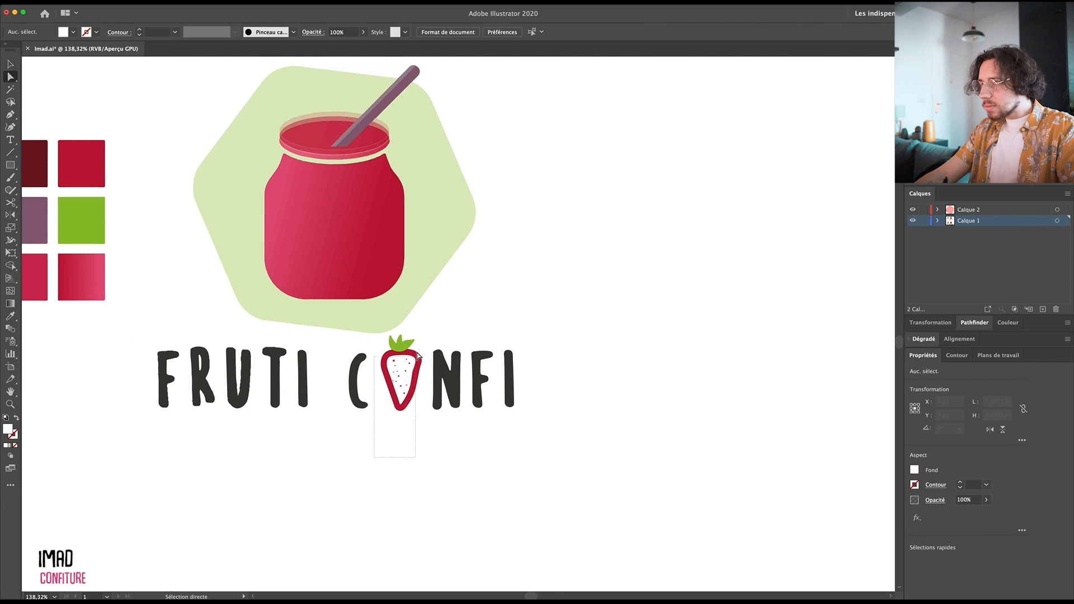
left_click_drag(423, 335, 424, 333)
key("Delete")
left_click(416, 455)
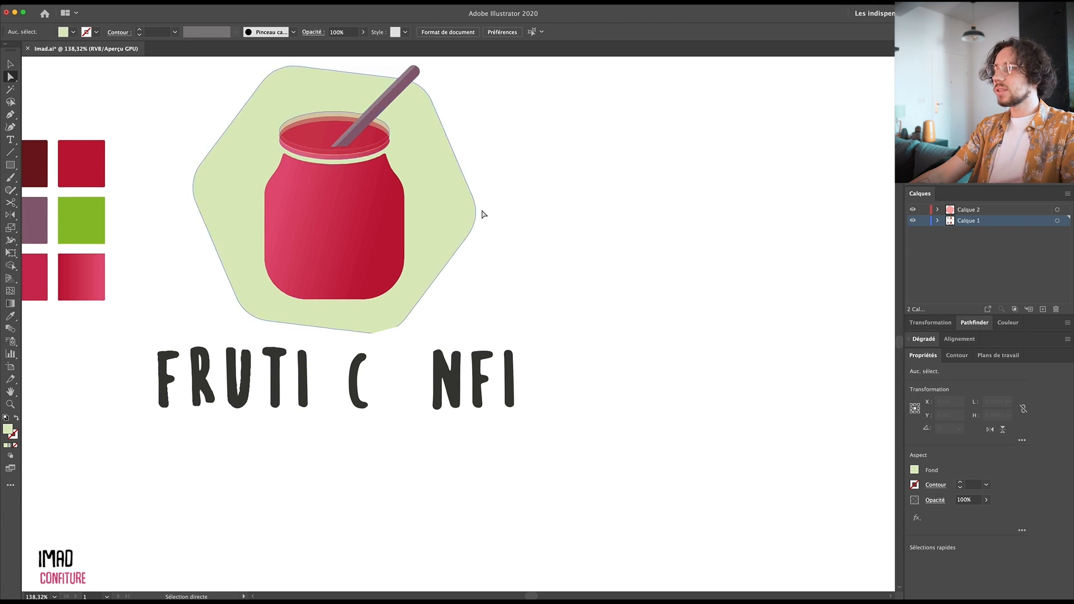
Move the FRUTI C NFI letters from the logo copy below the pink jar shape
scroll(547, 424, "down", 3)
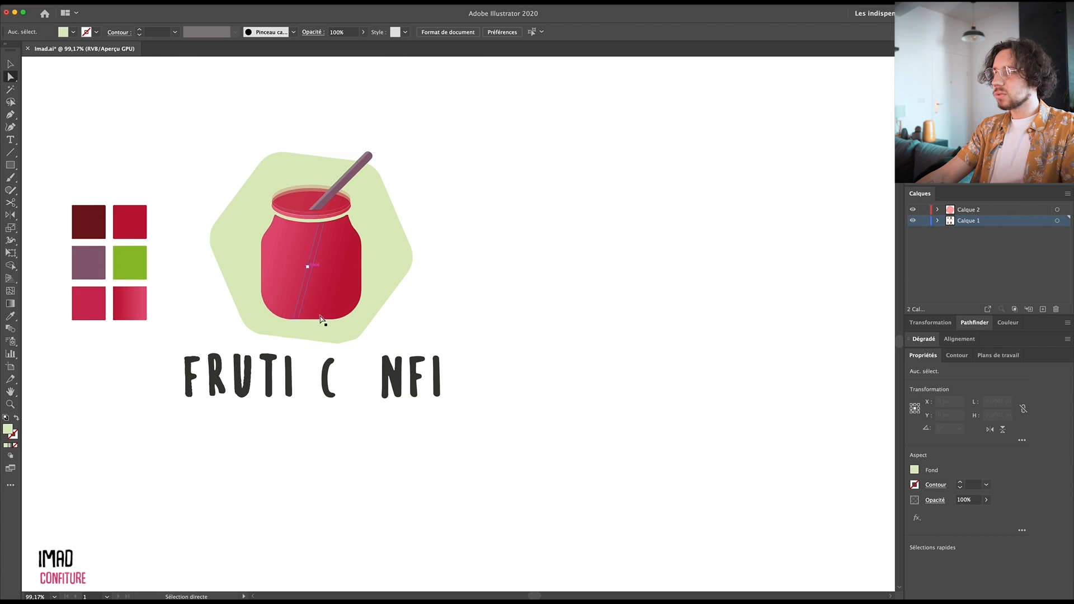
scroll(445, 448, "down", 2)
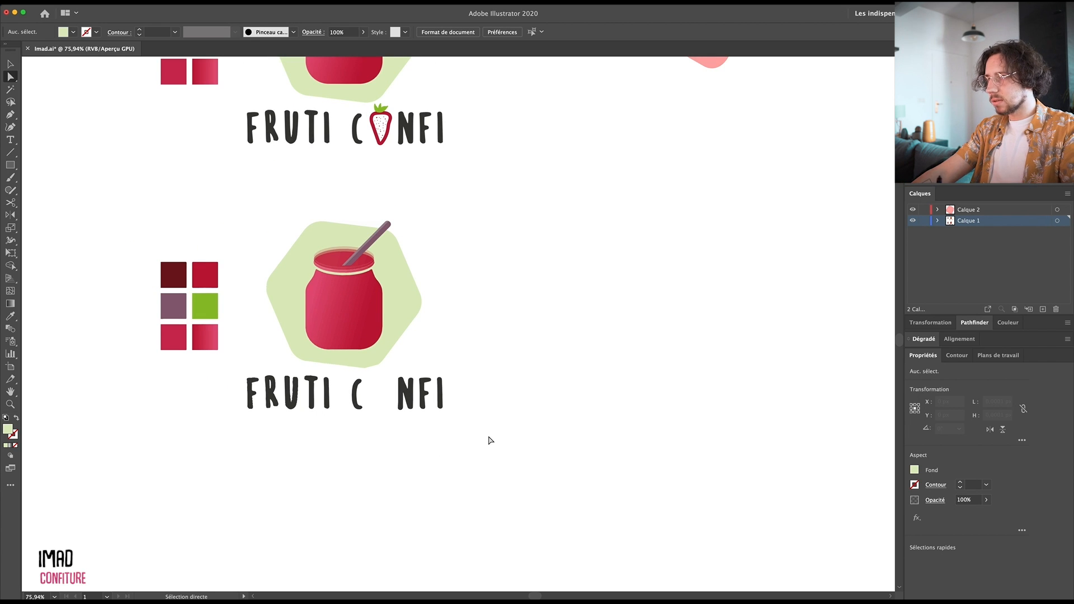
left_click_drag(493, 434, 231, 373)
left_click_drag(290, 408, 658, 173)
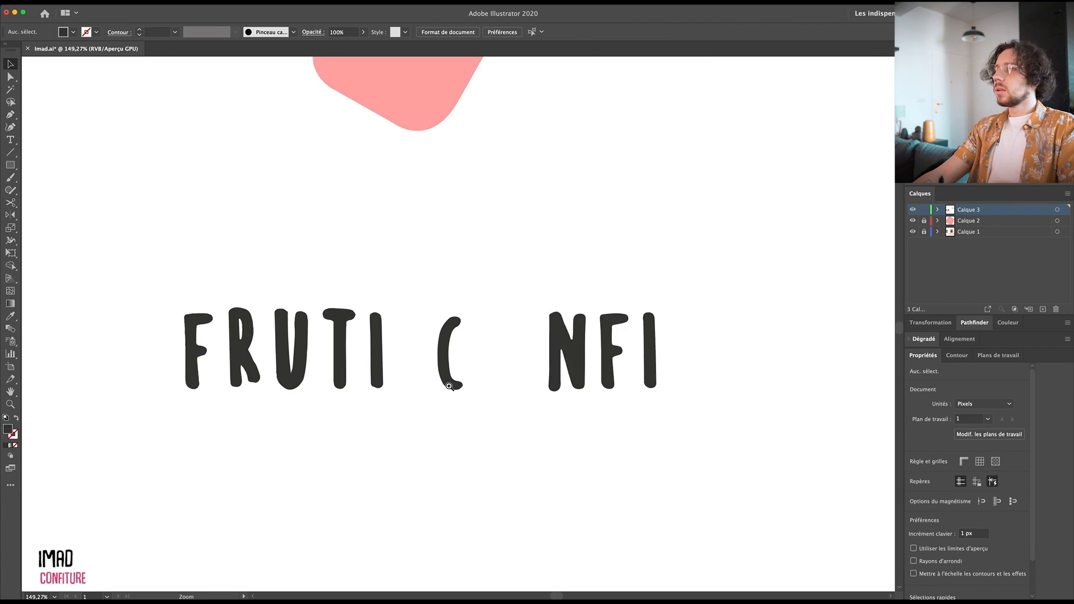
Build the missing O of CONFI from a copy of the letter C
scroll(466, 348, "up", 2)
left_click(458, 348)
key("a")
left_click(454, 337)
left_click_drag(454, 337, 513, 338)
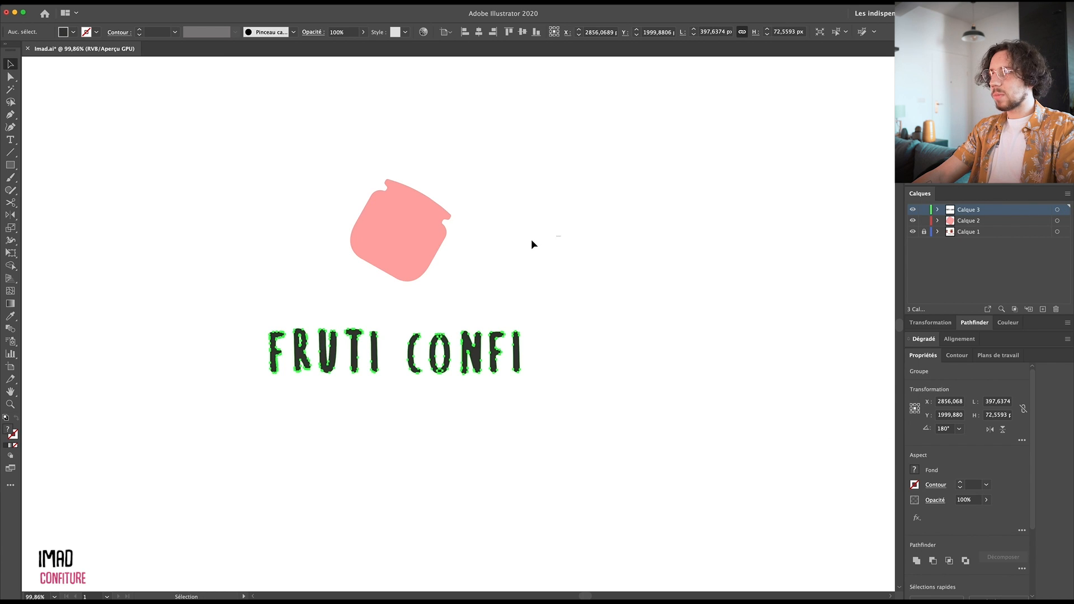
Draw a closed curved shape with the Pen tool inside the pink jar, following its left and lower edges
left_click(532, 245)
left_click(445, 269, "alt")
scroll(287, 291, "left", 10)
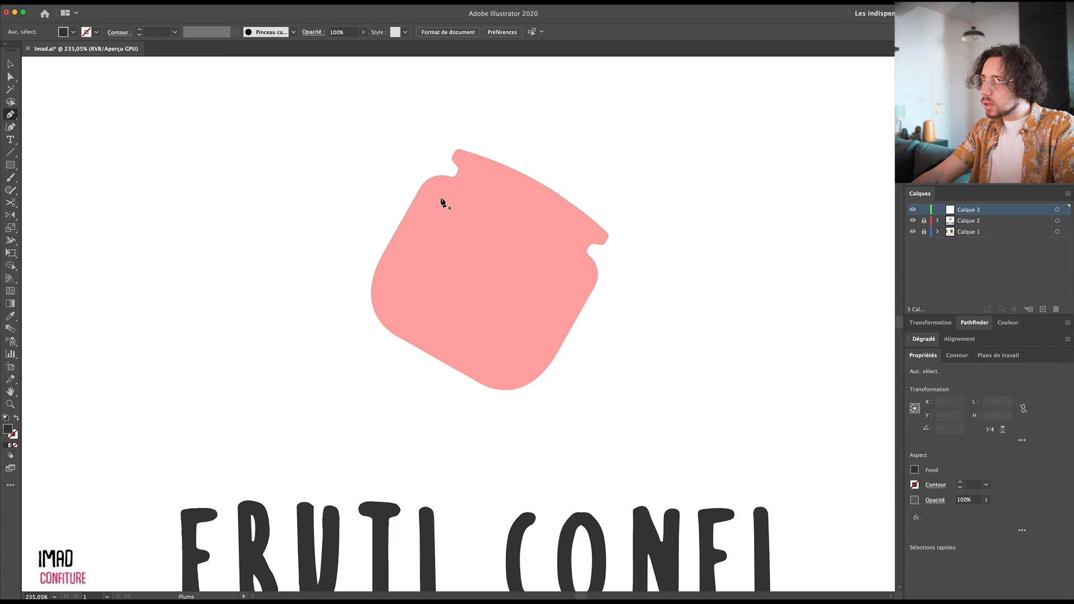
left_click(442, 195)
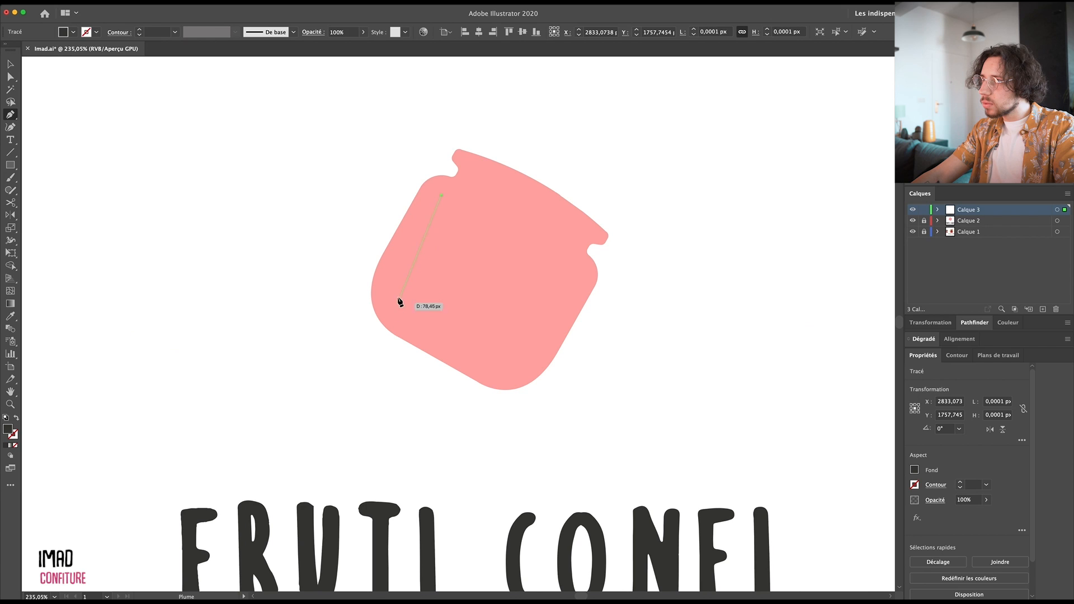
left_click_drag(407, 261, 397, 278)
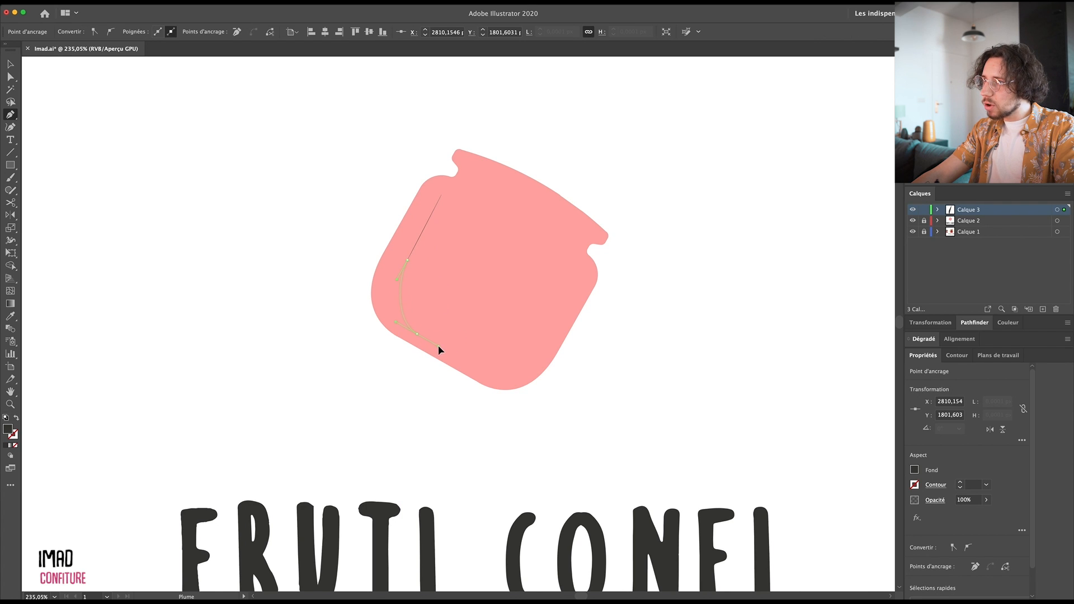
left_click_drag(484, 371, 495, 379)
left_click_drag(539, 344, 558, 319)
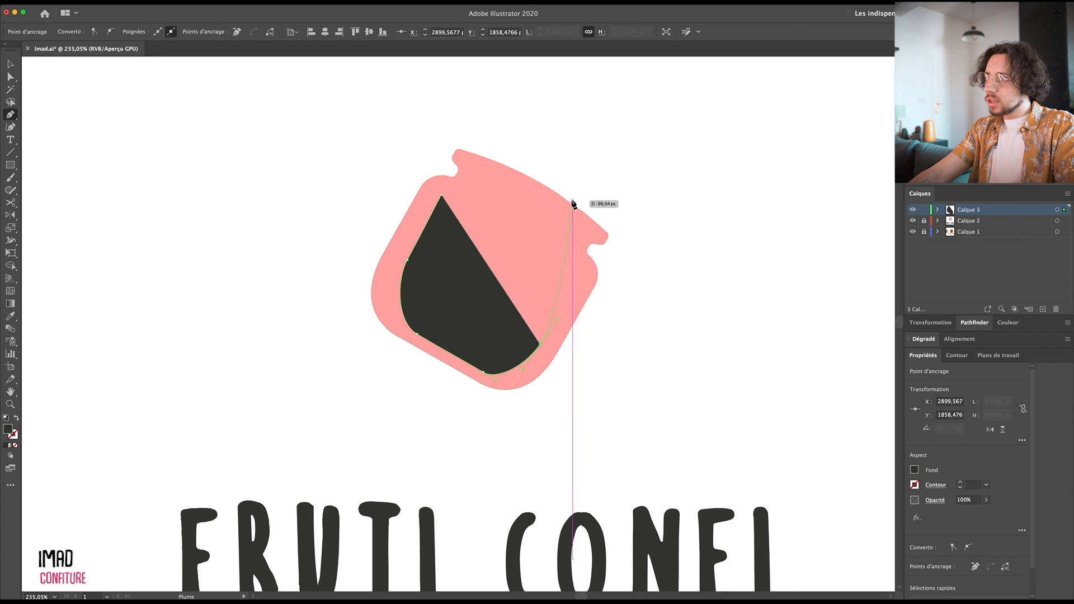
mouse_move(509, 204)
left_mouse_down()
mouse_move(518, 213)
mouse_move(508, 196)
left_mouse_up()
left_click(441, 194)
left_click_drag(496, 252, 487, 271)
left_click_drag(540, 344, 545, 352)
Adjust the dark shape's anchor points and corners into a rounded upper lobe with a smooth inner curve
key("a")
mouse_move(505, 198)
left_mouse_down()
mouse_move(585, 198)
mouse_move(511, 203)
left_mouse_up()
left_click_drag(476, 312, 469, 324)
left_click_drag(535, 305, 580, 303)
left_click(368, 149)
left_click_drag(408, 100, 413, 106)
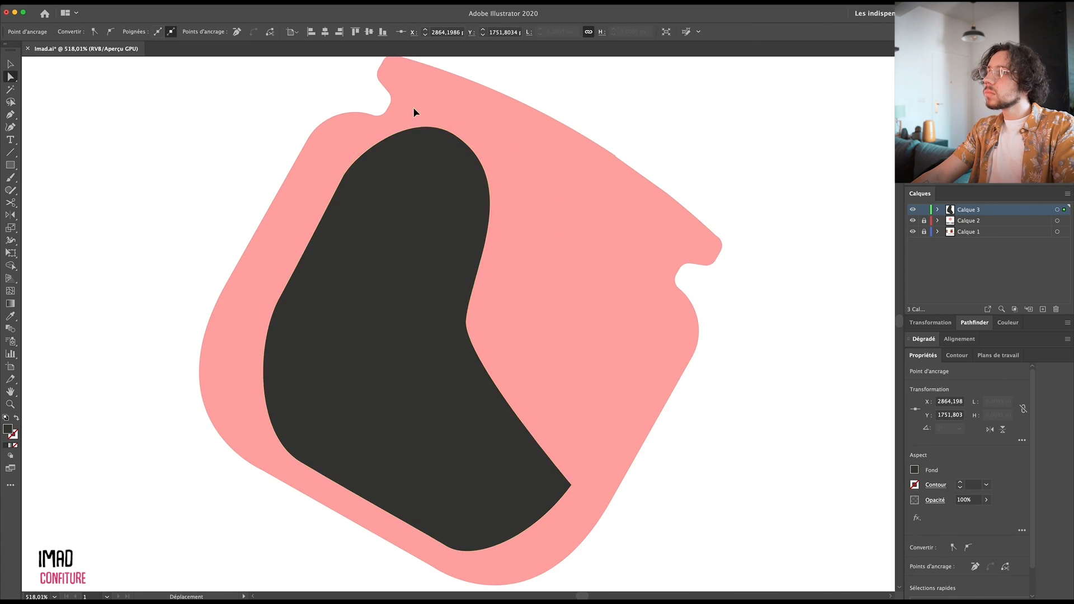
Fill the lobe shape with the crimson sampled from the original logo's colour swatches
left_click_drag(499, 255, 403, 258)
left_click_drag(128, 275, 218, 273)
key("i")
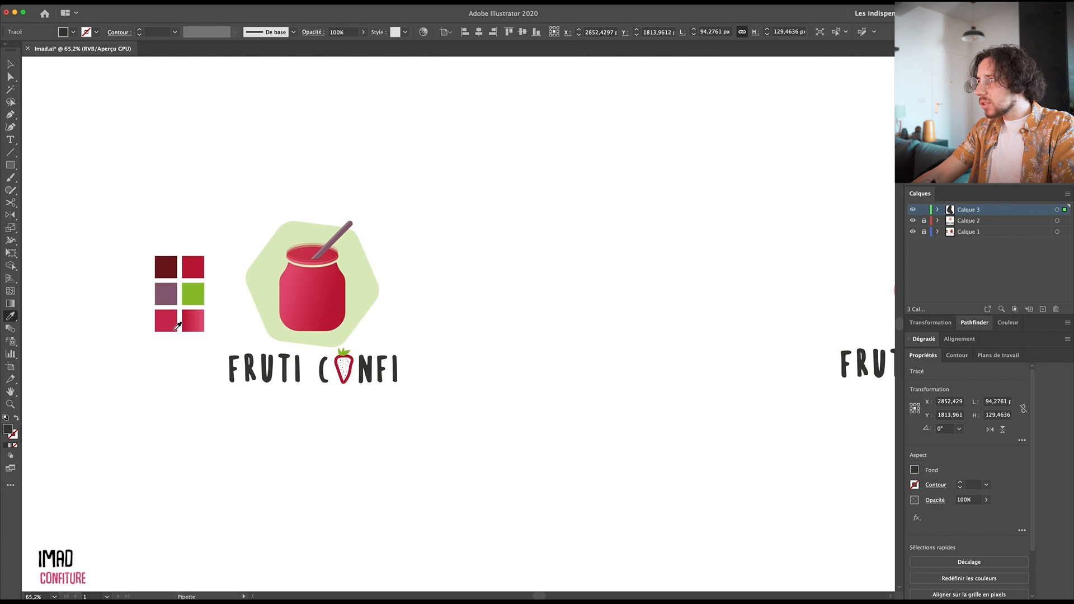
left_click_drag(650, 277, 282, 305)
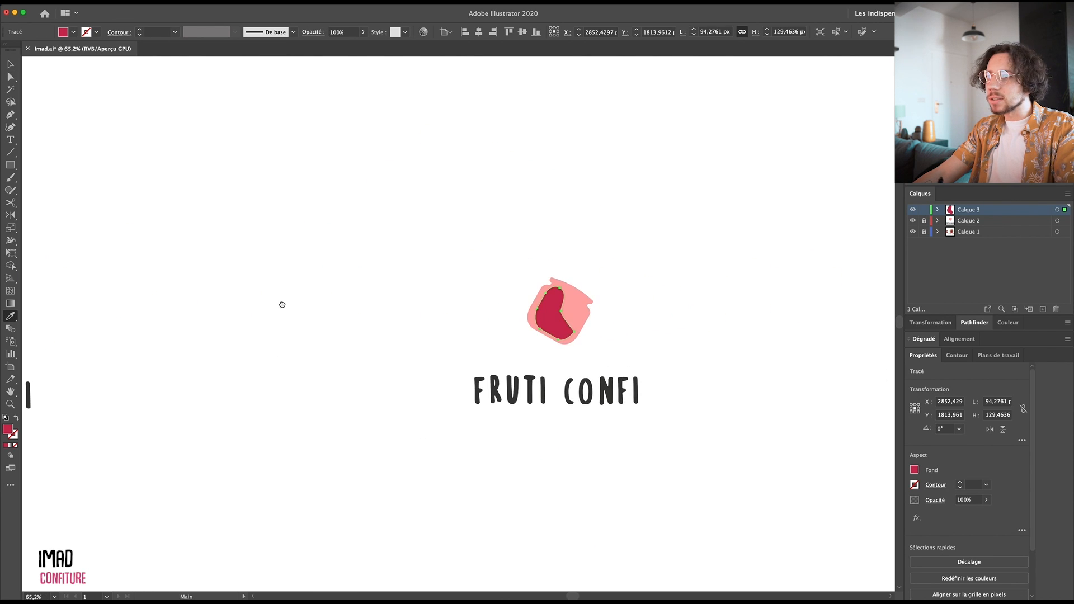
Draw a second closed lobe with the Pen tool inside the jar's right half, overlapping the first shape
left_click_drag(553, 364, 439, 355)
key("p")
left_click(462, 306)
left_click_drag(516, 291, 532, 302)
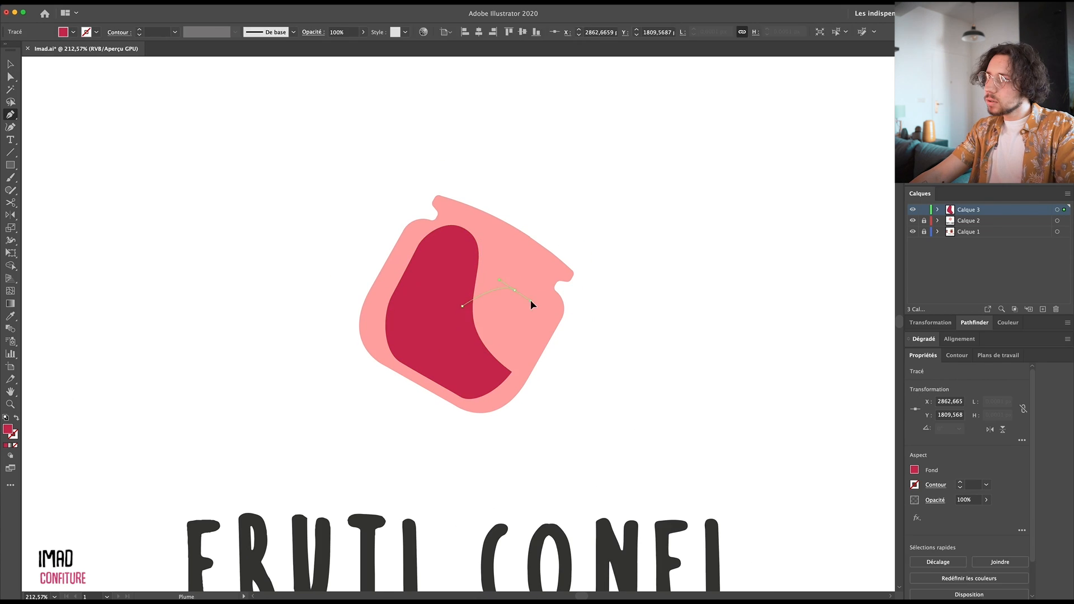
left_click(512, 372)
left_click_drag(453, 364, 432, 346)
left_click(463, 306)
key("v")
left_click(503, 318)
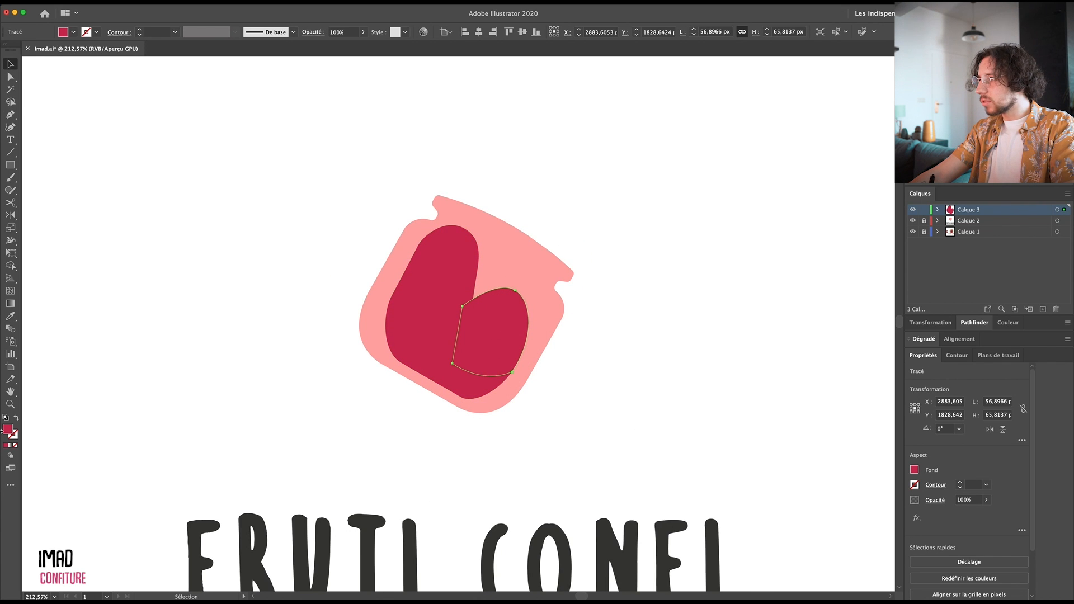
Change the second lobe's fill to a darker shade of crimson
double_click(8, 430)
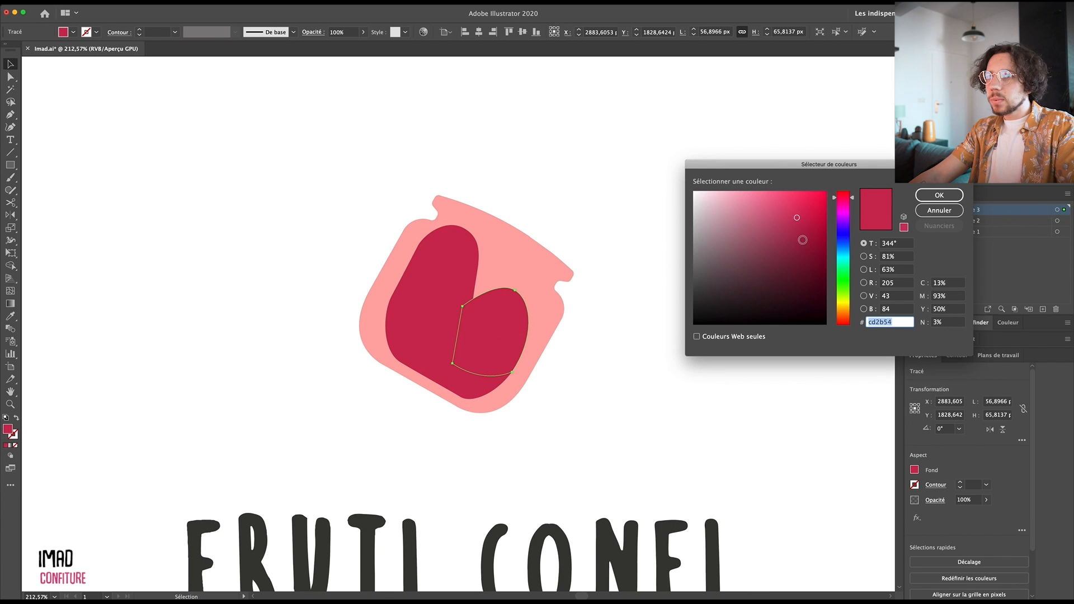
left_click_drag(803, 239, 803, 247)
left_click(933, 195)
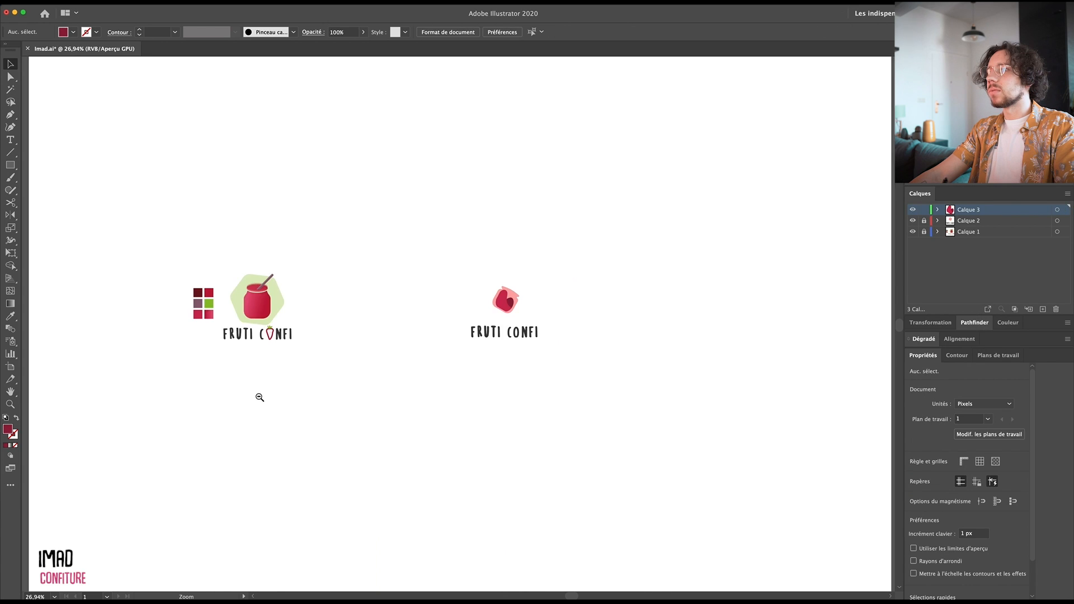
scroll(368, 353, "up", 4)
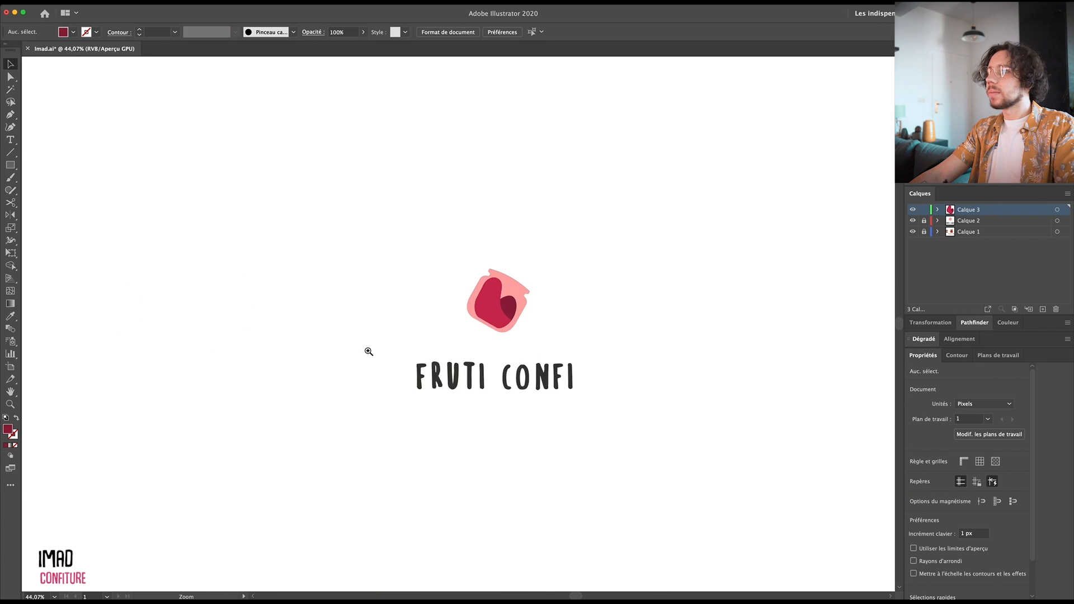
scroll(296, 390, "down", 5)
scroll(532, 314, "up", 6)
scroll(643, 334, "down", 8)
scroll(529, 368, "down", 3)
left_click_drag(554, 391, 431, 350)
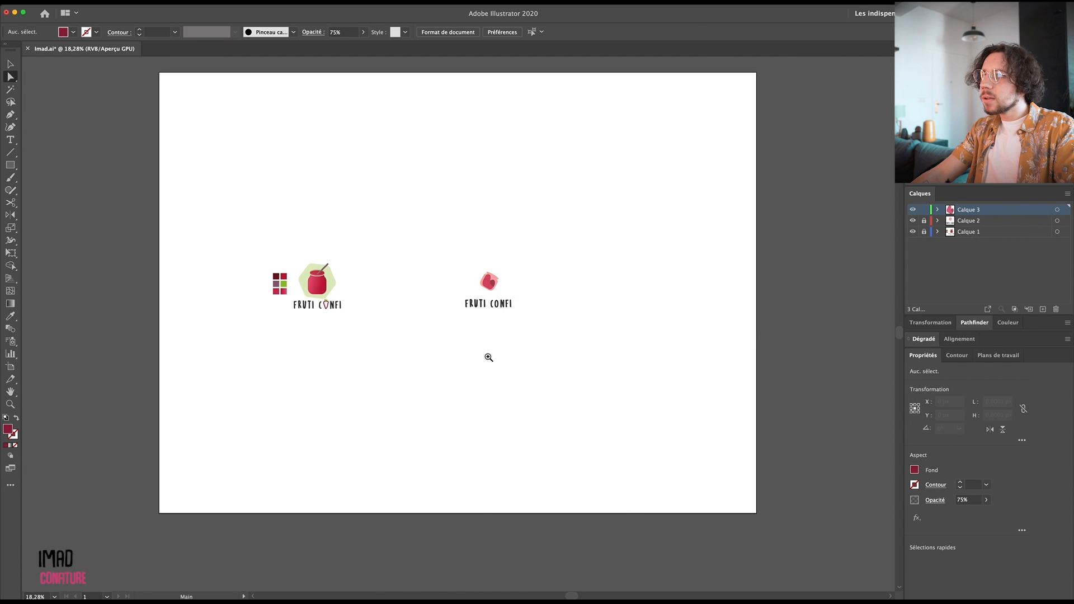
Recolour the new FRUTI CONFI wordmark with the muted purple sampled from the original logo's colour swatches
scroll(470, 328, "up", 5)
left_click_drag(470, 329, 638, 408)
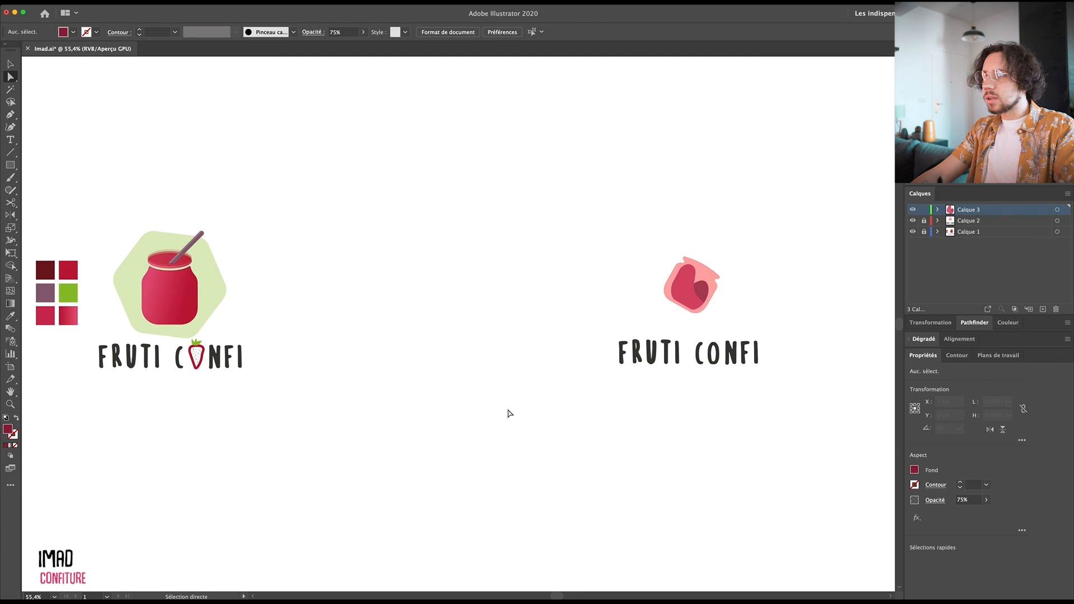
left_click_drag(766, 352, 759, 335)
left_click_drag(280, 293, 440, 348)
left_click_drag(335, 311, 497, 368)
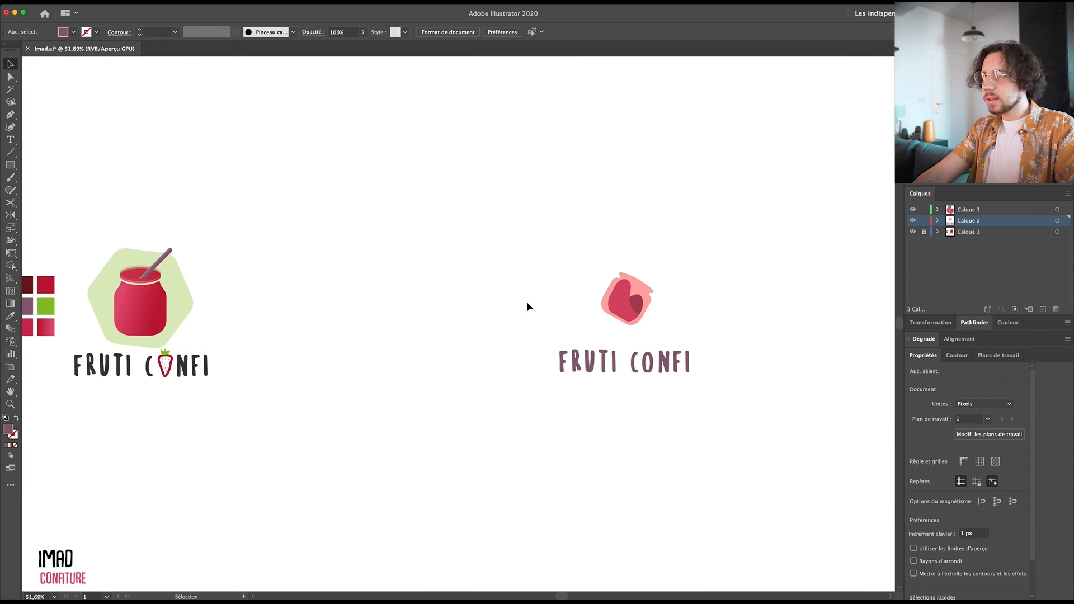
Draw a muted purple spoon above the jar from a tapered rectangular handle and an elliptical bowl, joined and tilted
key("m")
mouse_move(480, 193)
left_mouse_down()
mouse_move(493, 322)
mouse_move(479, 193)
left_mouse_up()
key("a")
left_click_drag(493, 193, 494, 192)
left_click(487, 160)
left_click_drag(10, 165, 59, 190)
left_click_drag(461, 282, 513, 362)
key("e")
left_click_drag(512, 282, 518, 282)
key("v")
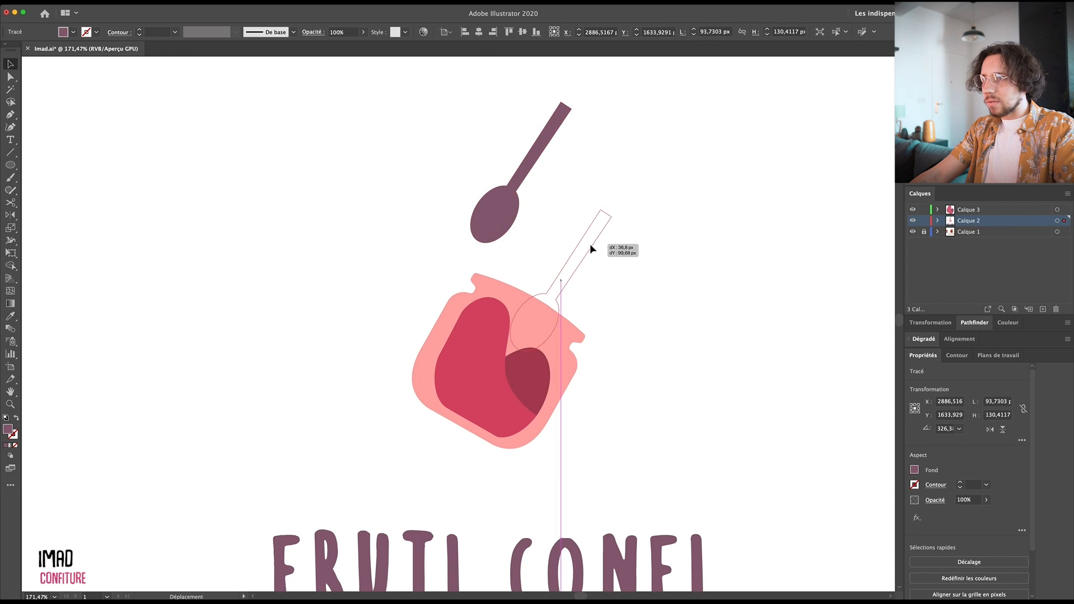
Move the spoon into the jar's opening and tilt it further, with its bowl tucked behind the crimson lobes
left_click_drag(593, 249, 595, 254)
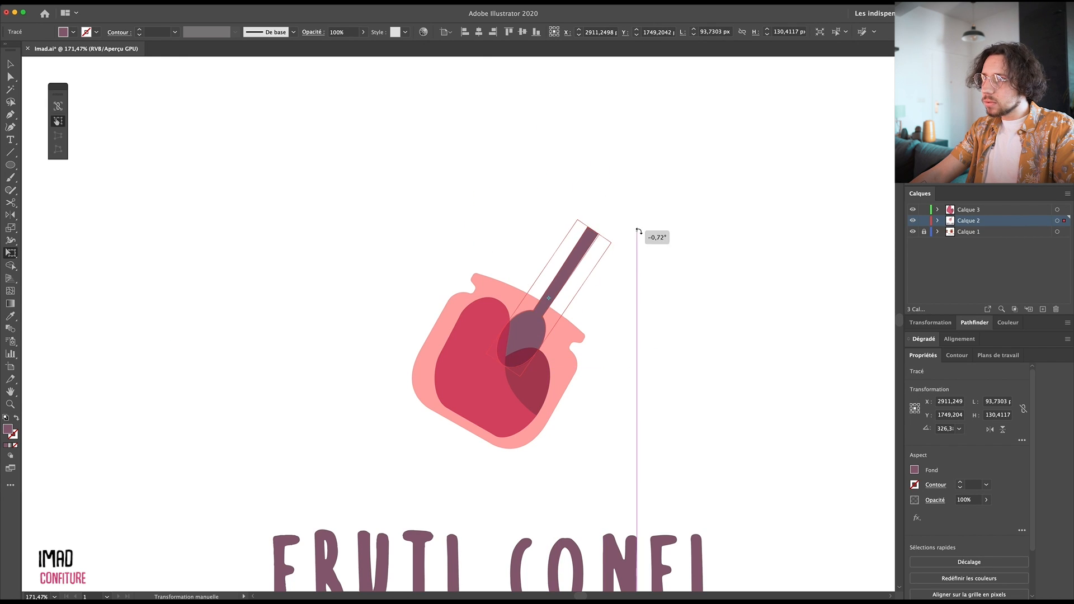
left_click_drag(636, 228, 605, 235)
left_click(618, 135)
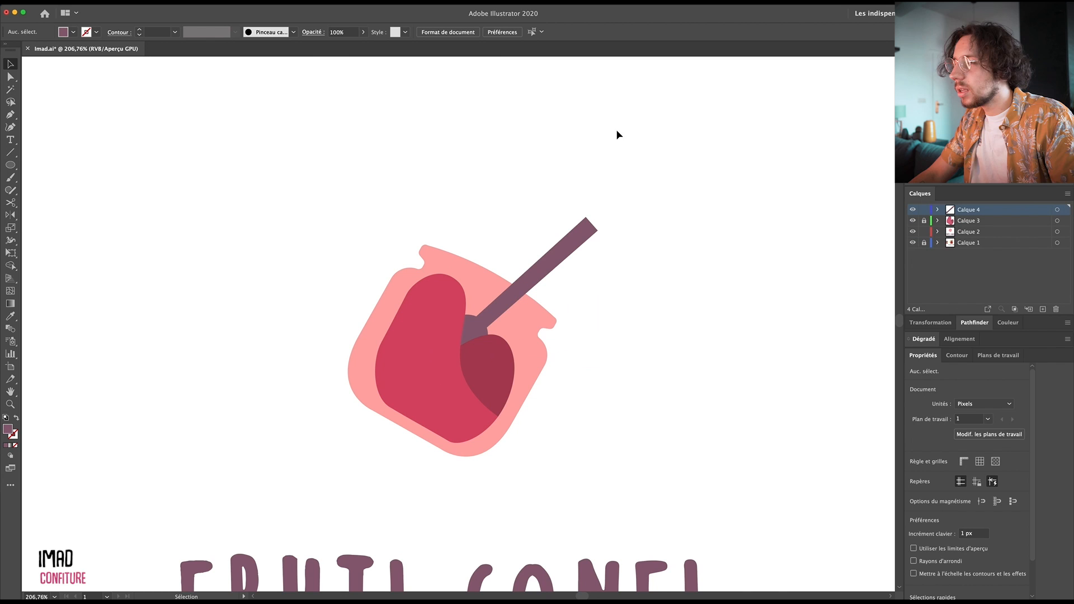
Split the spoon where it crosses the jar's edge and lower the inner part's opacity to 75%
left_click(518, 329)
left_click(556, 255, "shift")
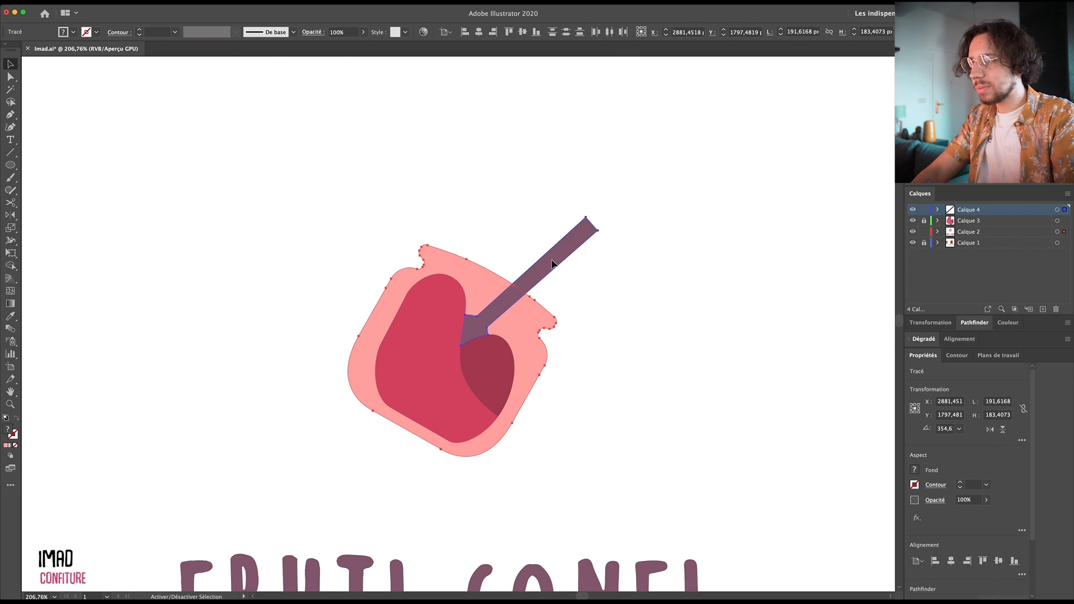
left_click(496, 310)
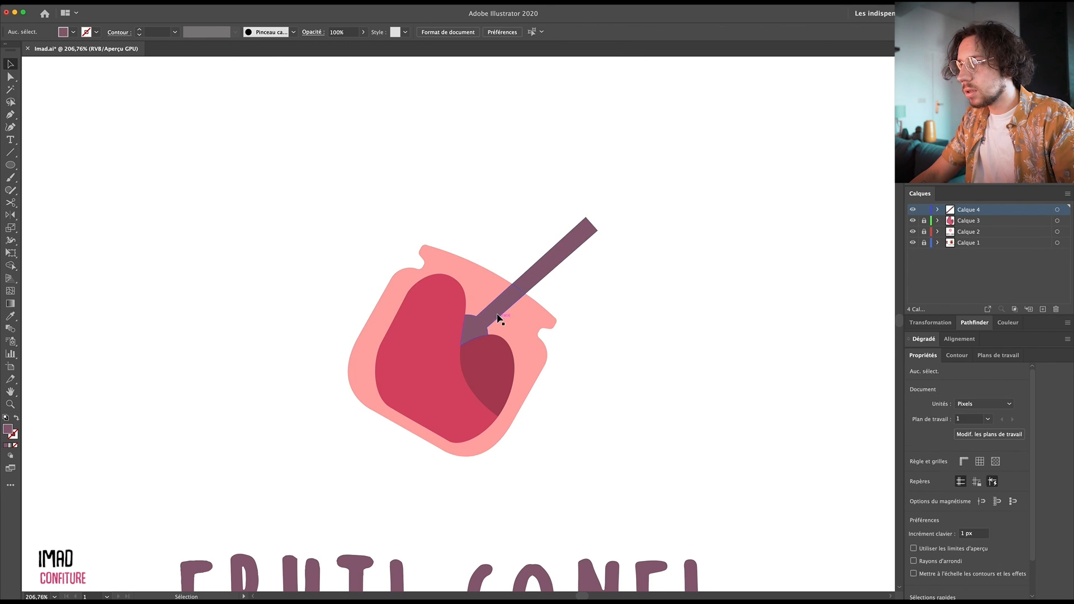
left_click(497, 314)
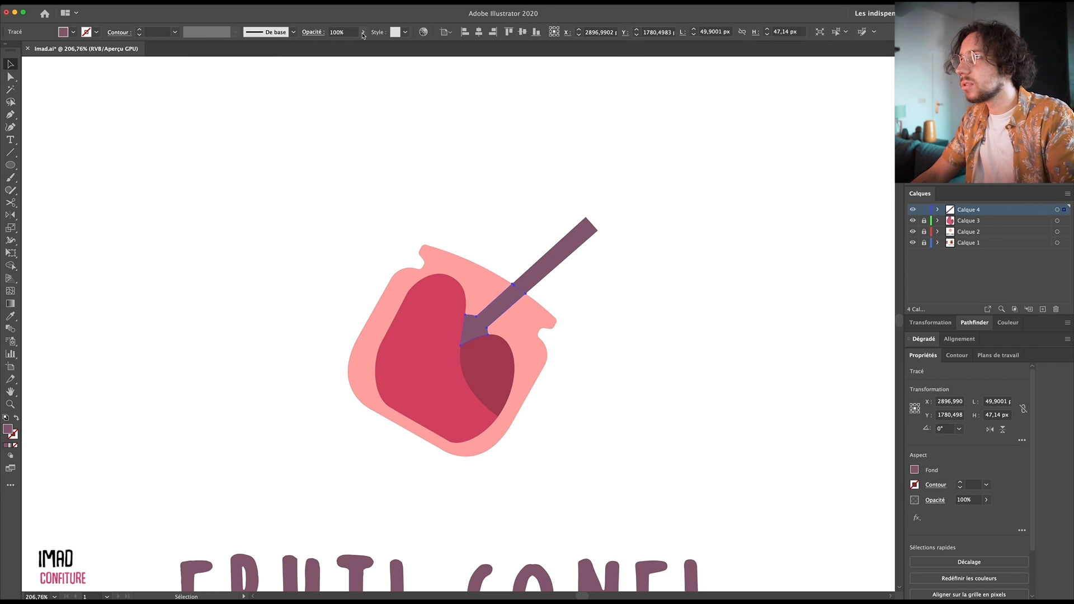
left_click_drag(354, 46, 351, 47)
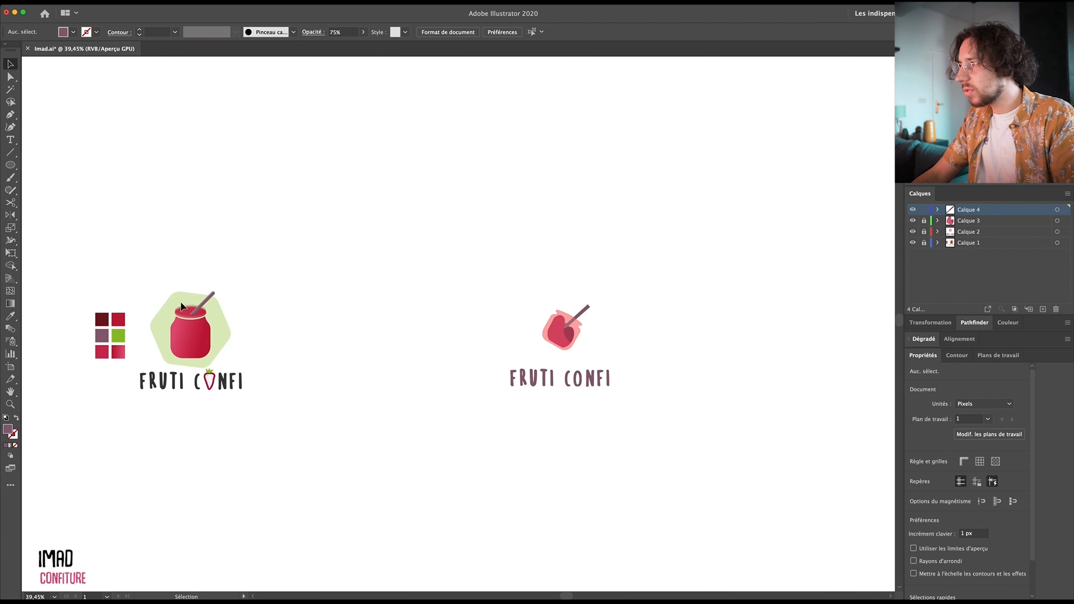
Trace a closed outline around the original logo's green hexagon backdrop with a thick brush
left_click_drag(169, 334, 379, 357)
left_click_drag(293, 346, 409, 297)
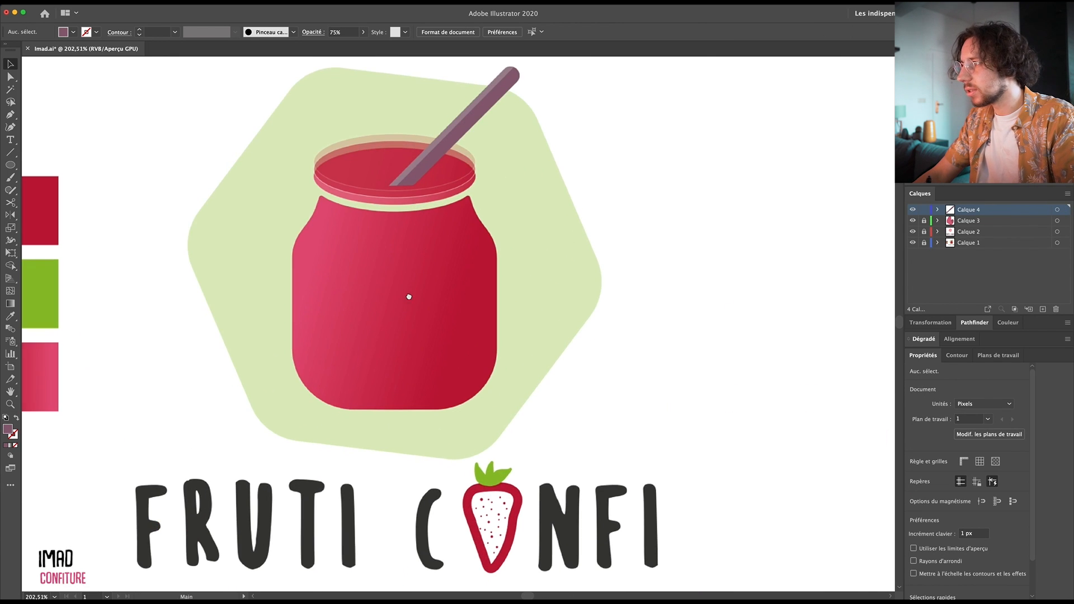
key("b")
left_click_drag(239, 293, 281, 283)
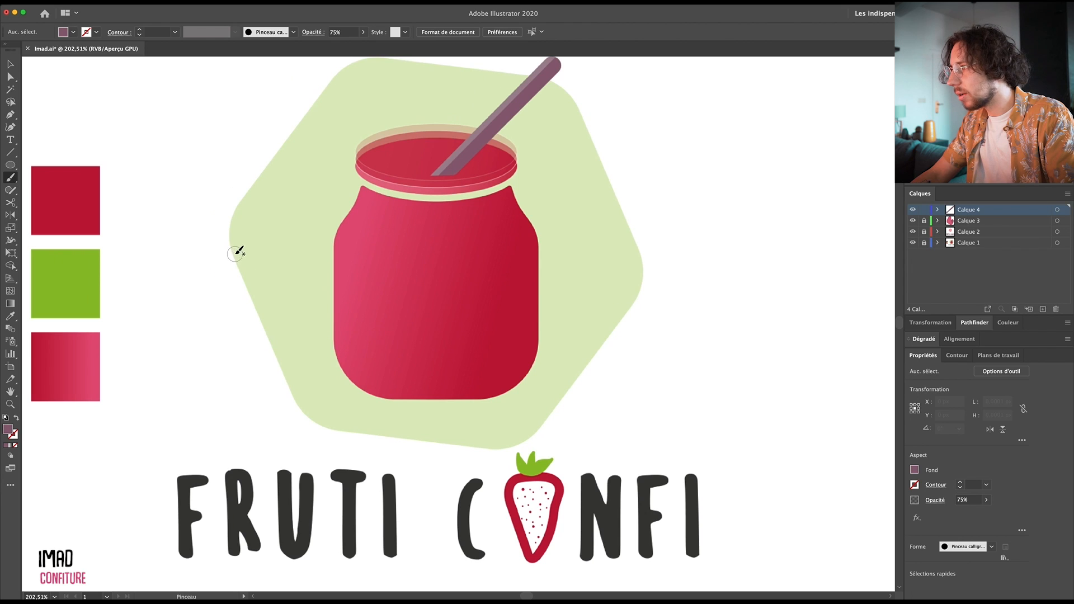
mouse_move(267, 330)
left_mouse_down()
mouse_move(445, 440)
mouse_move(472, 441)
left_mouse_up()
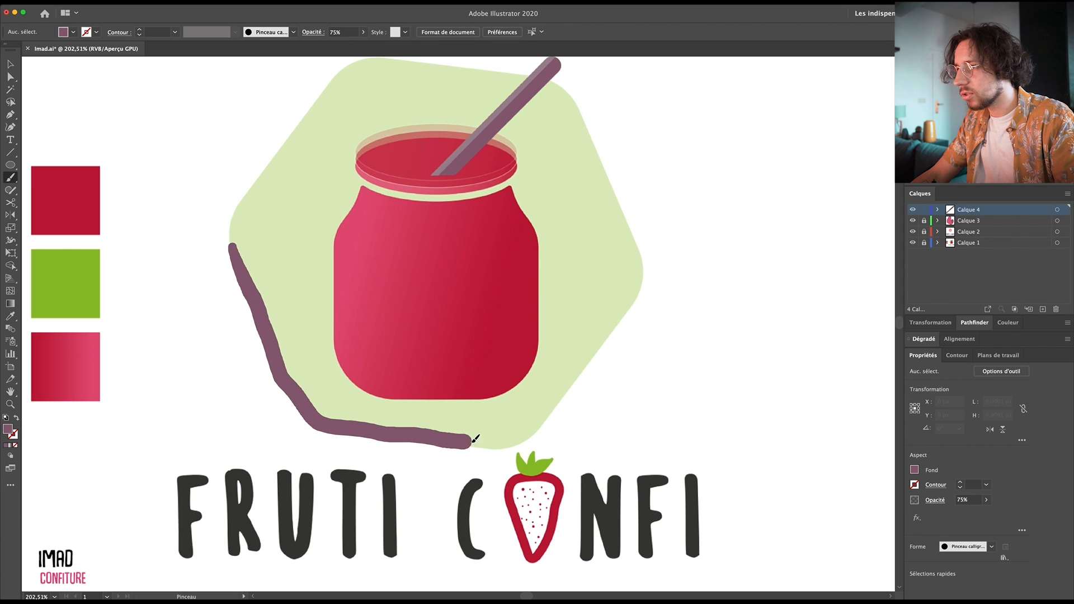
left_click_drag(582, 382, 612, 201)
mouse_move(586, 124)
left_mouse_down()
mouse_move(531, 70)
mouse_move(281, 153)
left_mouse_up()
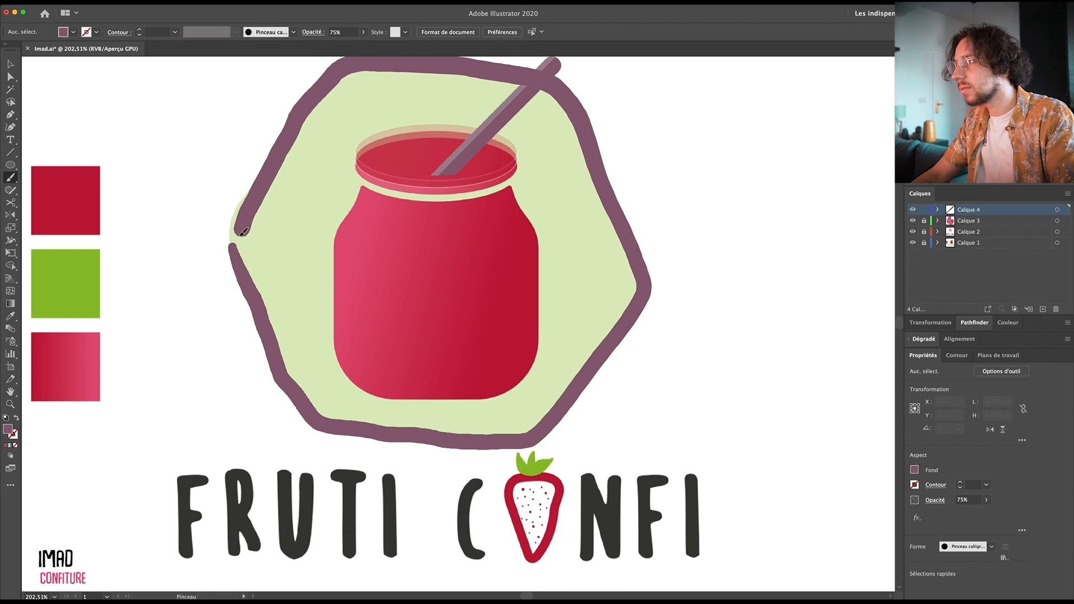
left_click_drag(240, 234, 233, 246)
Fill the traced hexagon with the original backdrop's pale green and place it behind the new jar
key("i")
left_click(245, 208)
key("v")
left_click(246, 204)
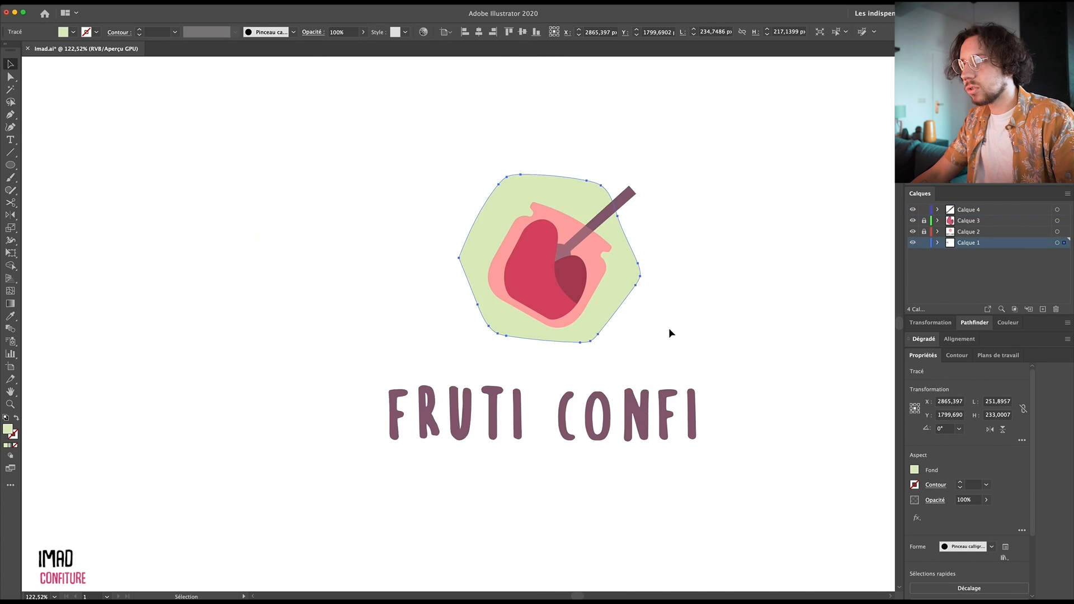
left_click_drag(624, 319, 481, 365)
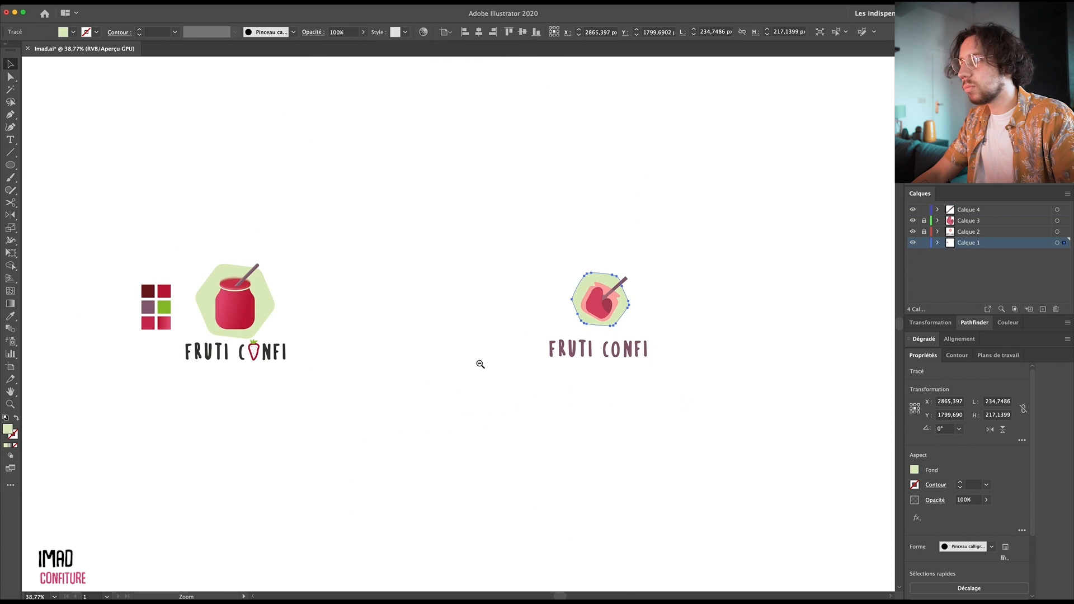
left_click(442, 340)
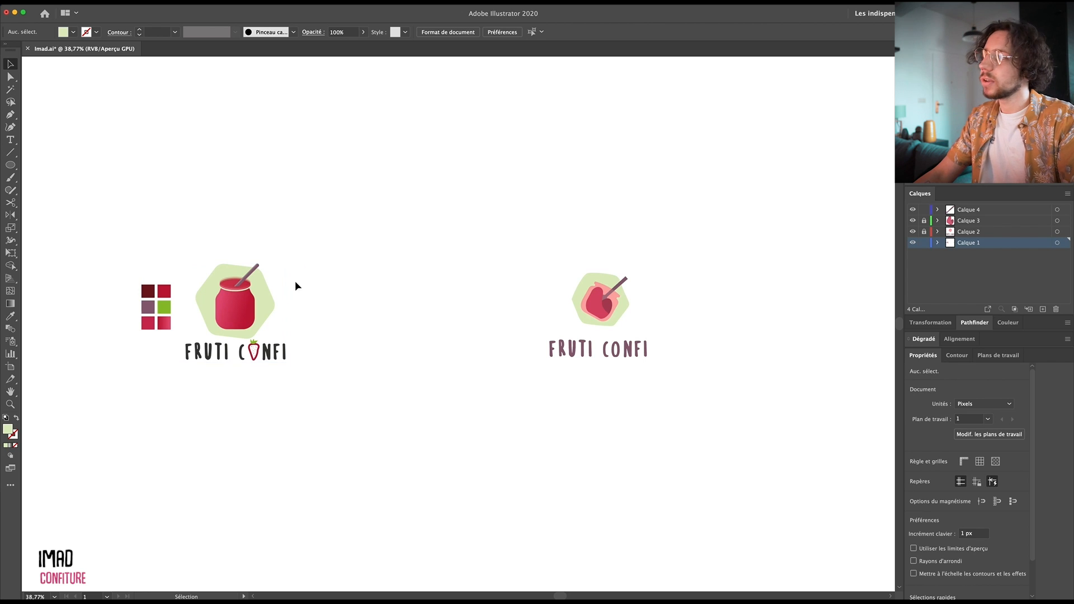
Shift the spoon handle's outer part so its edges line up with the translucent part inside the jar
left_click_drag(594, 287, 777, 346)
left_click_drag(632, 343, 622, 335)
left_click(651, 370)
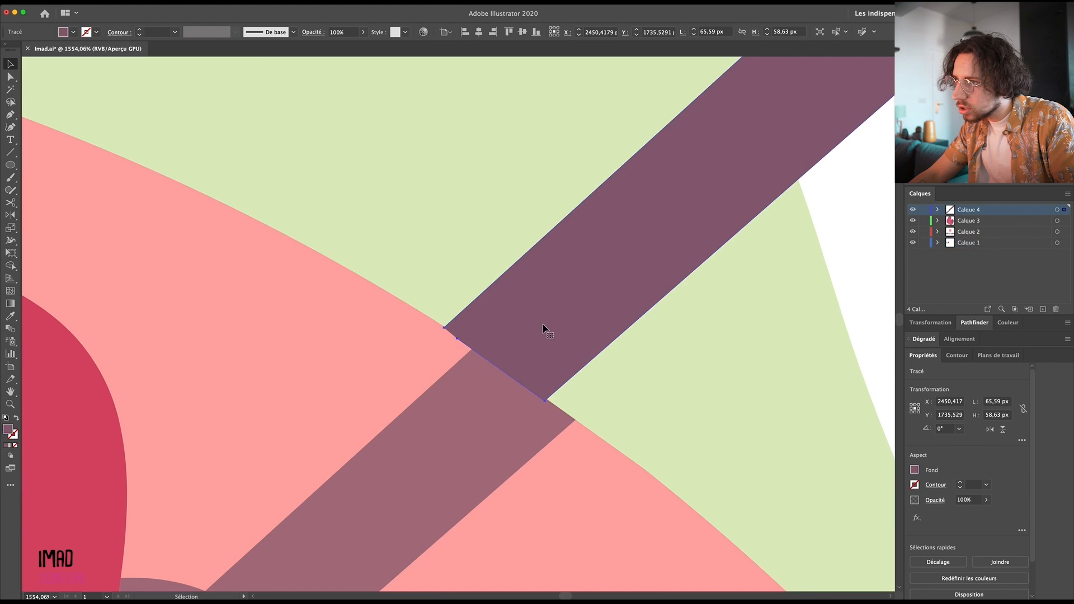
left_click_drag(543, 328, 573, 338)
scroll(751, 324, "down", 10)
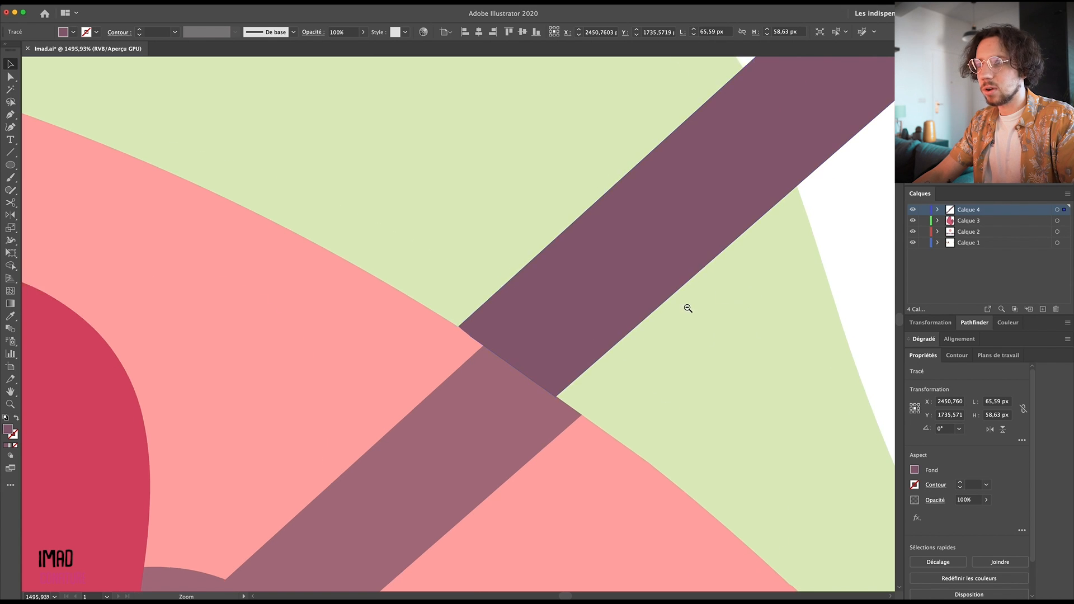
left_click(659, 333)
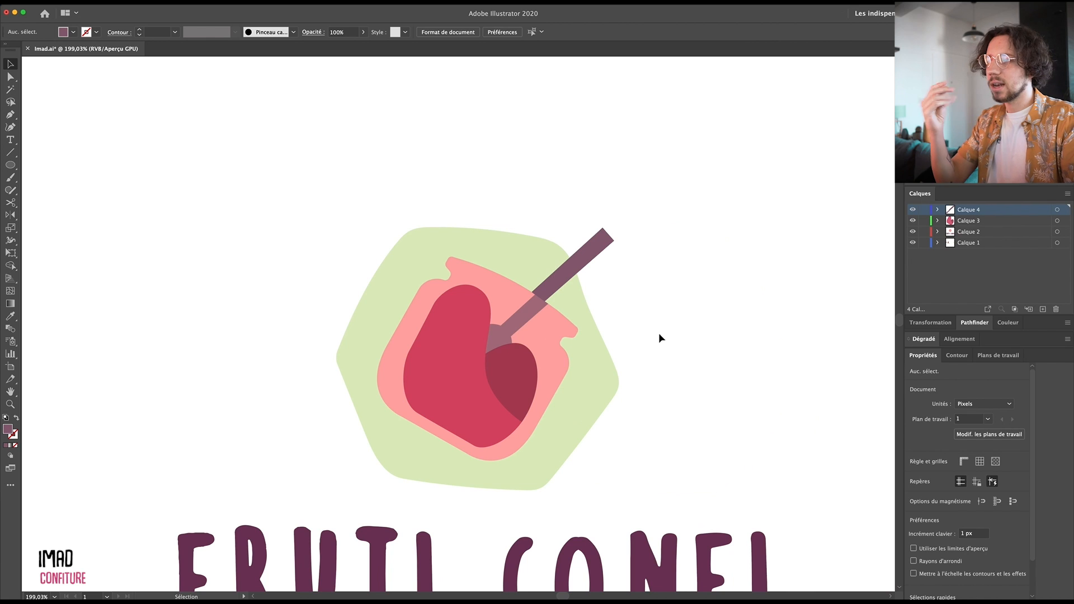
scroll(645, 333, "down", 4)
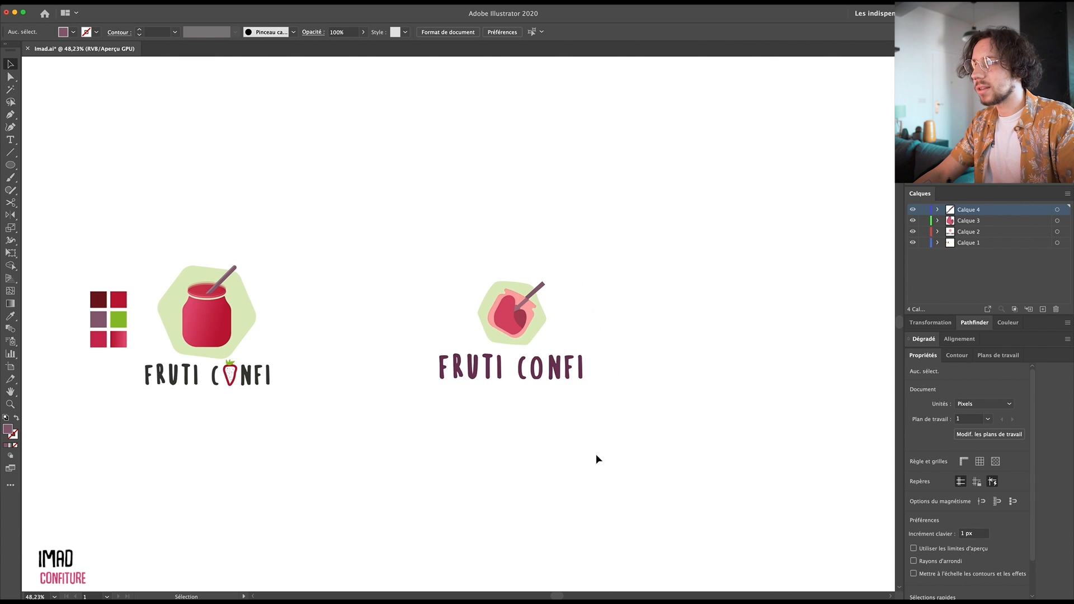